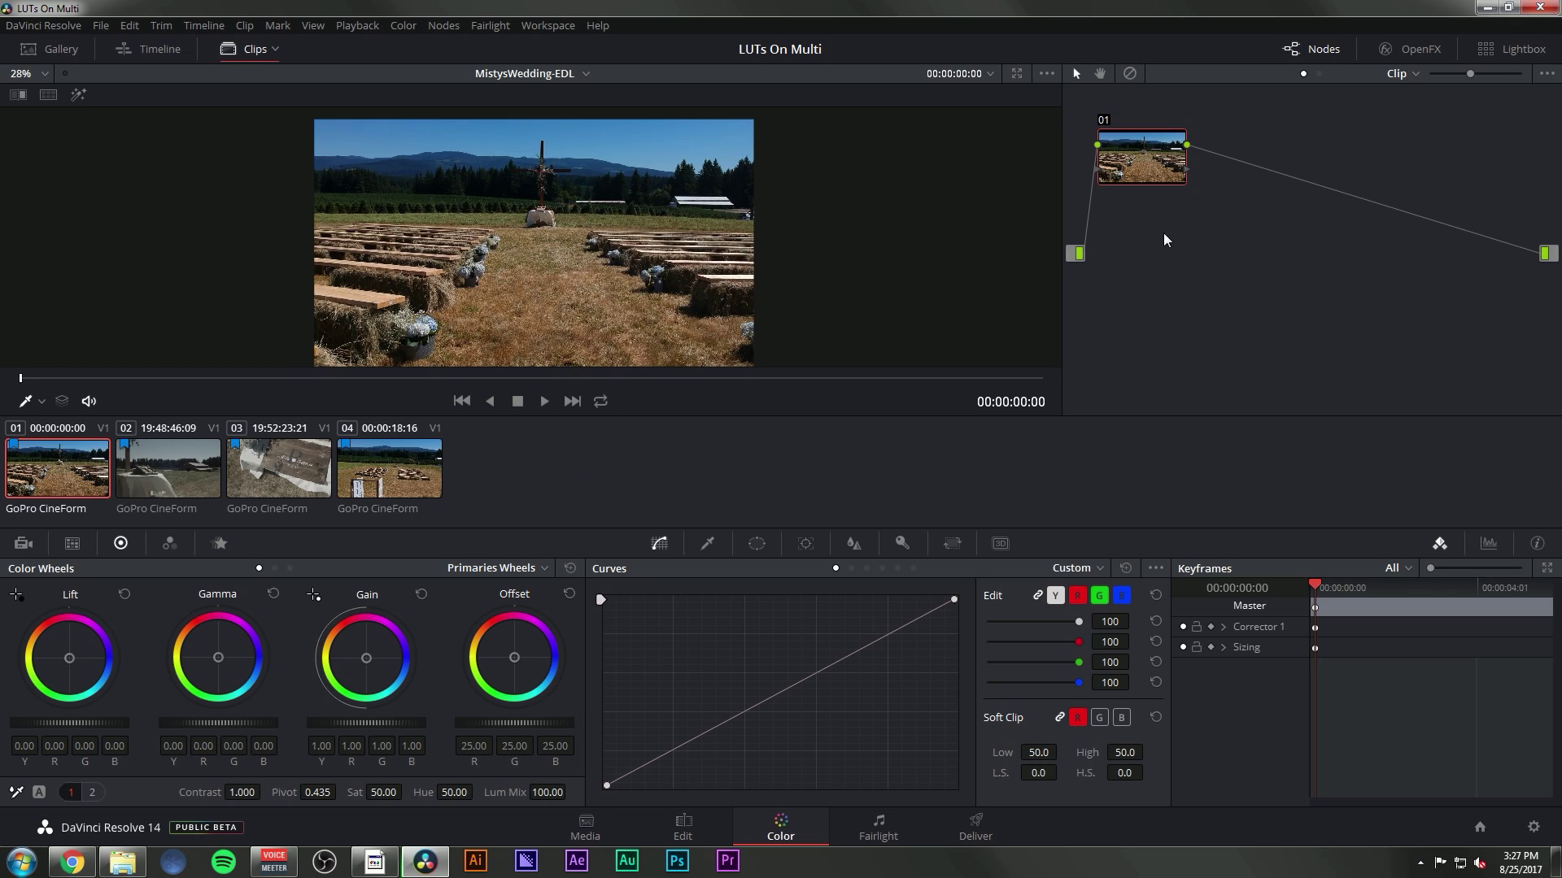
# Step: Switch through the four wedding clips to compare the look of clips 01 and 04 with that of clips 02 and 03
pyautogui.click(867, 314)
pyautogui.click(168, 464)
pyautogui.click(280, 479)
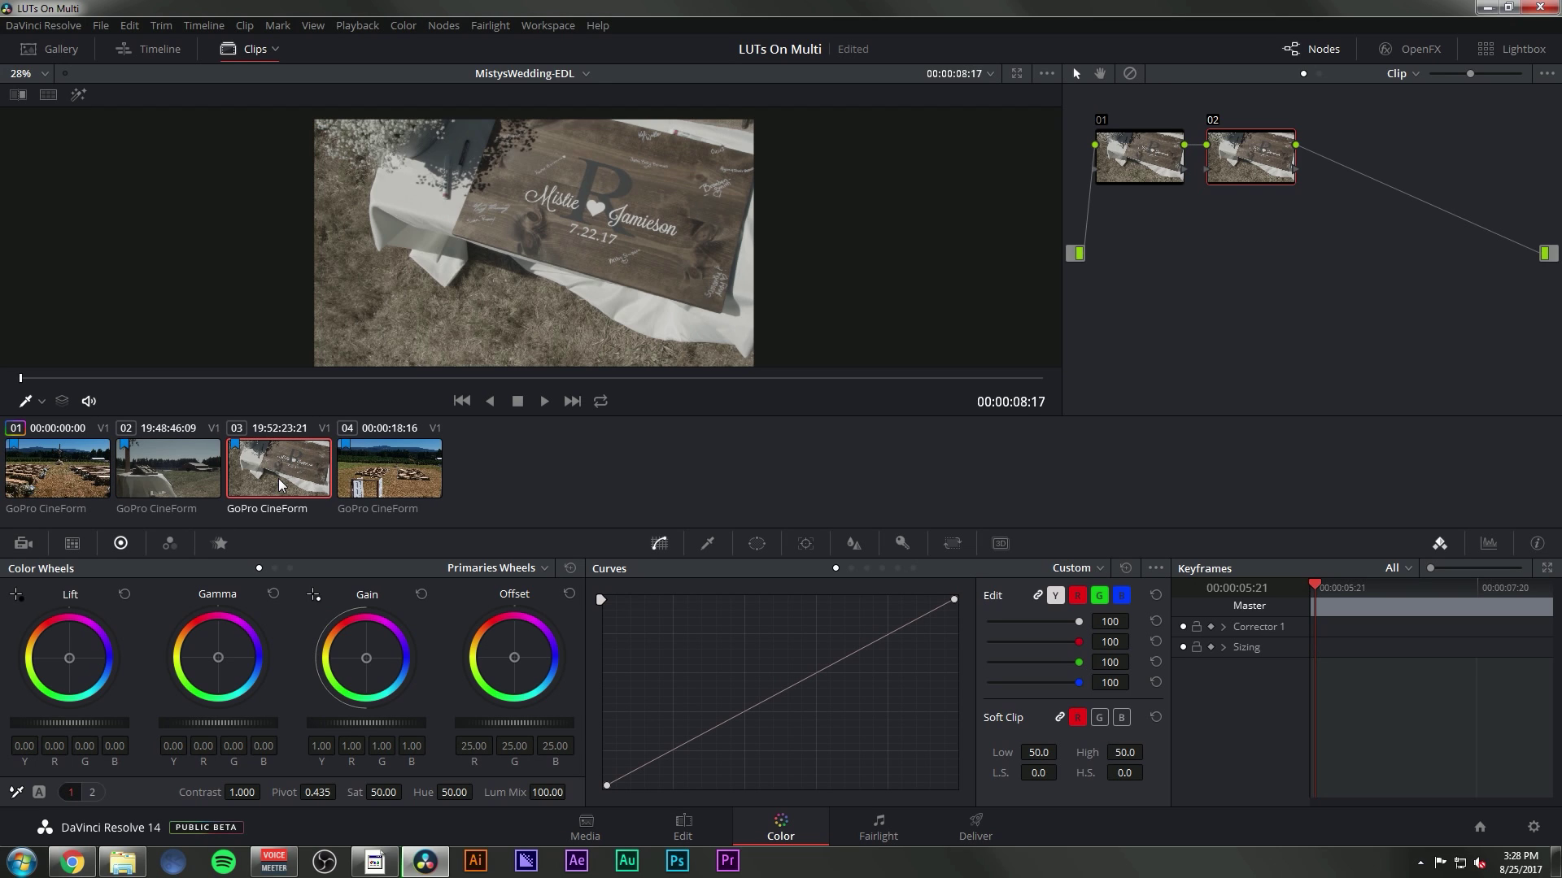
pyautogui.click(379, 478)
pyautogui.click(297, 484)
pyautogui.press('Up')
pyautogui.press('Up')
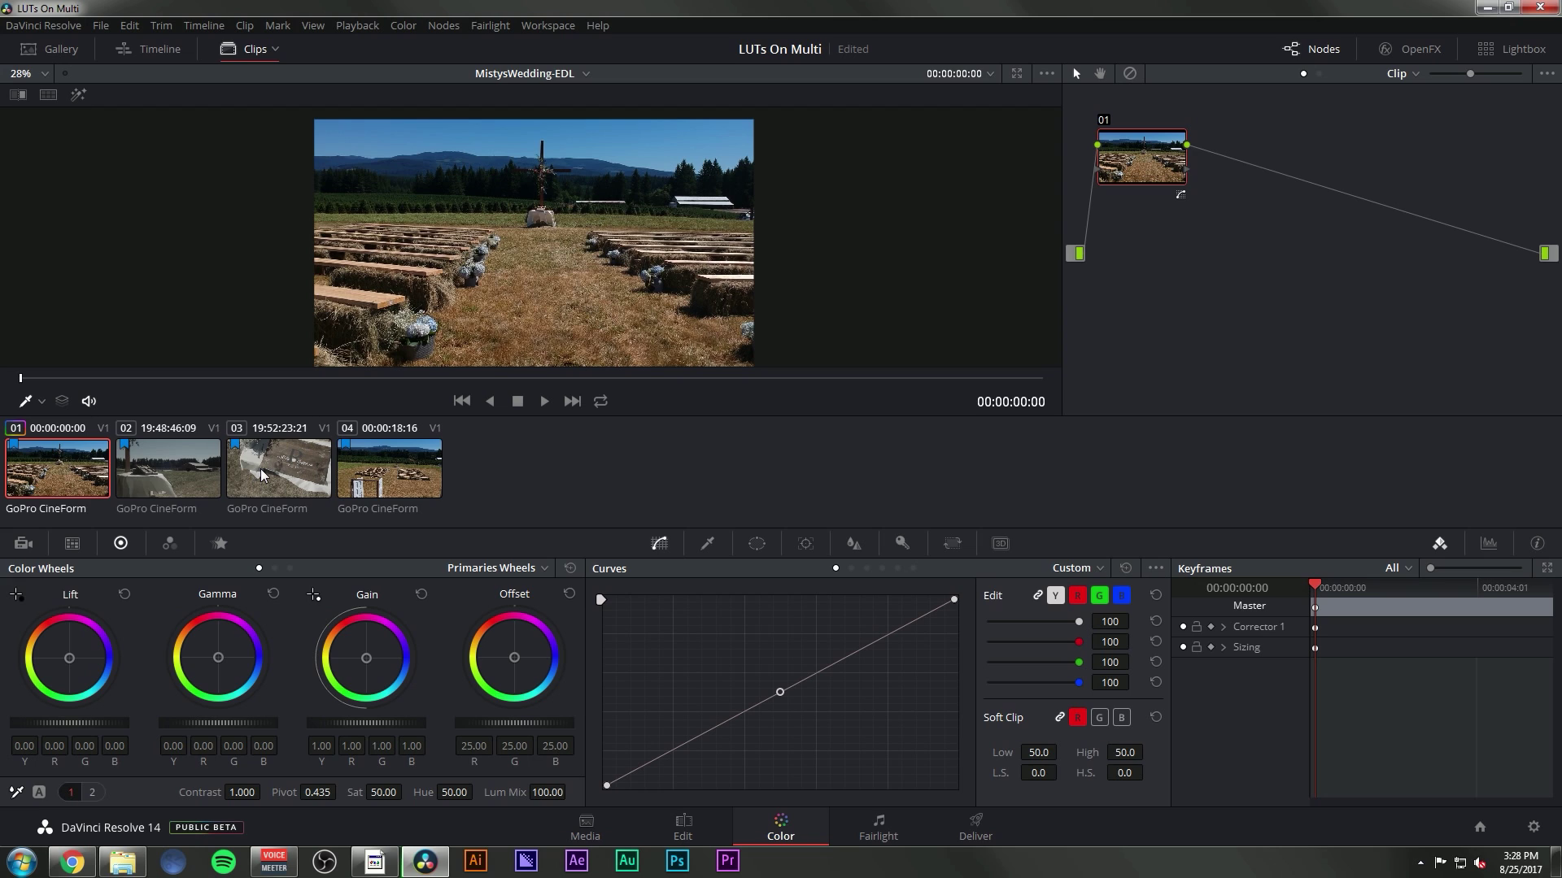
pyautogui.click(387, 480)
pyautogui.click(91, 475)
pyautogui.click(384, 468)
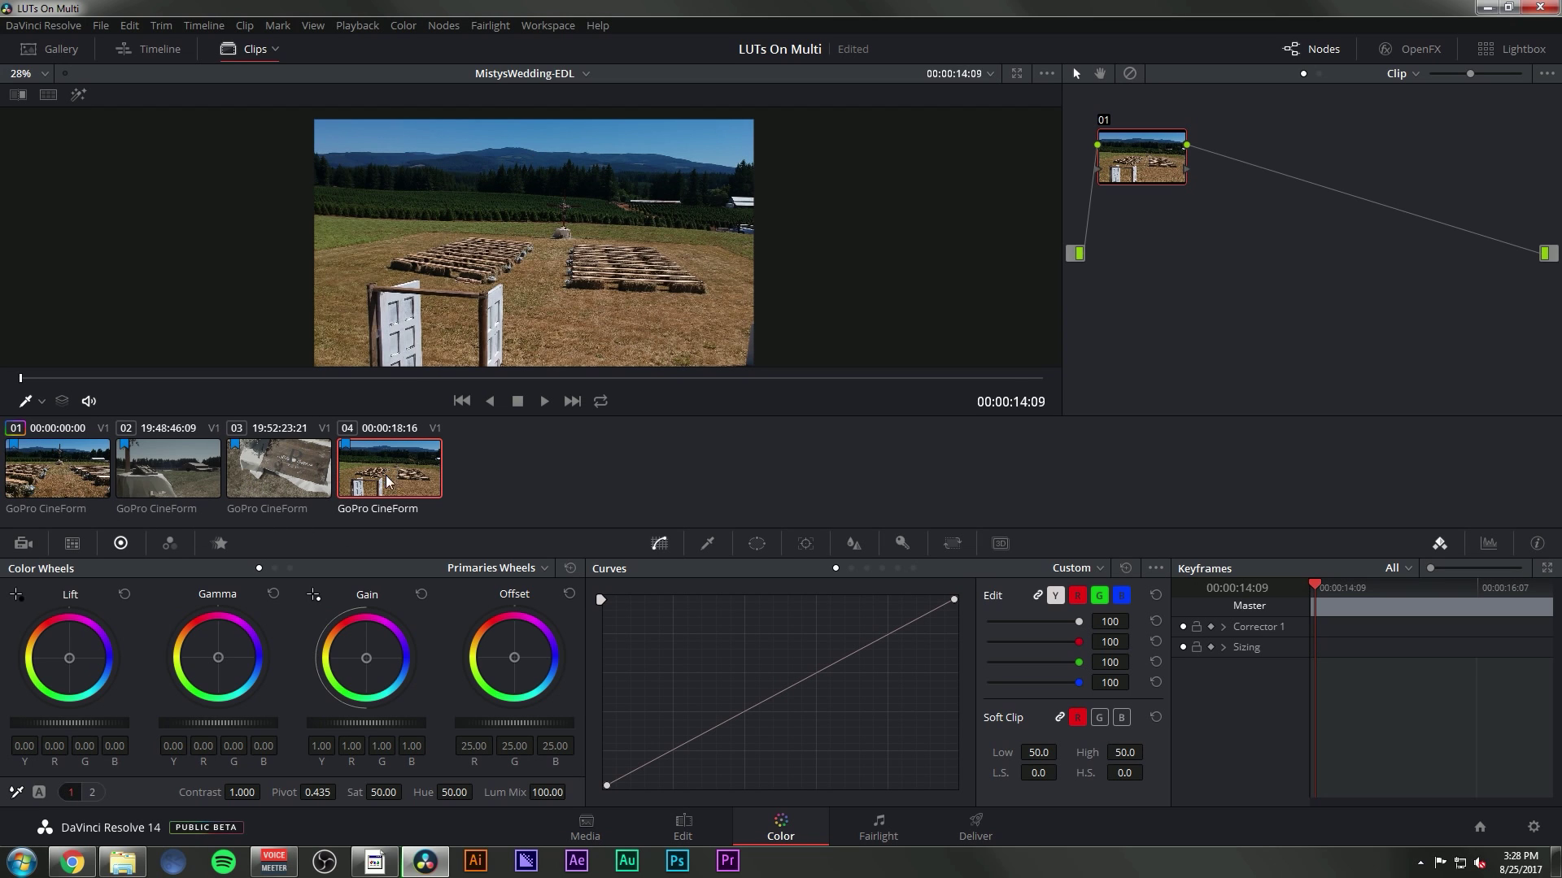
pyautogui.click(287, 480)
pyautogui.click(181, 483)
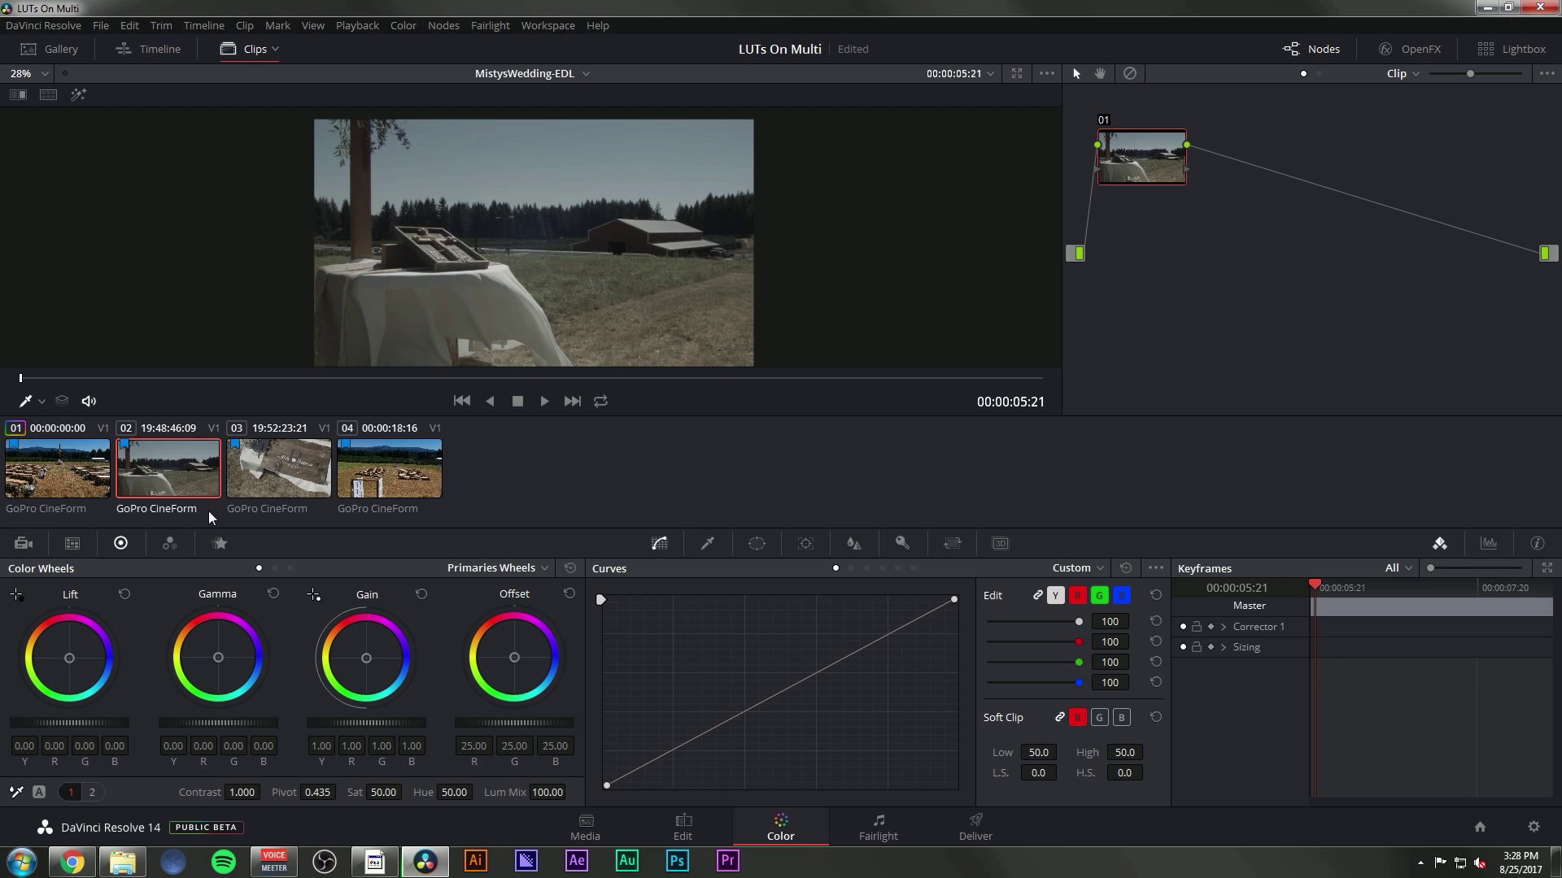
pyautogui.click(288, 480)
# Step: Examine clips 03 and 04 alternately in the viewer at different magnifications to compare their contrast and saturation
pyautogui.scroll(-1, 608, 243)
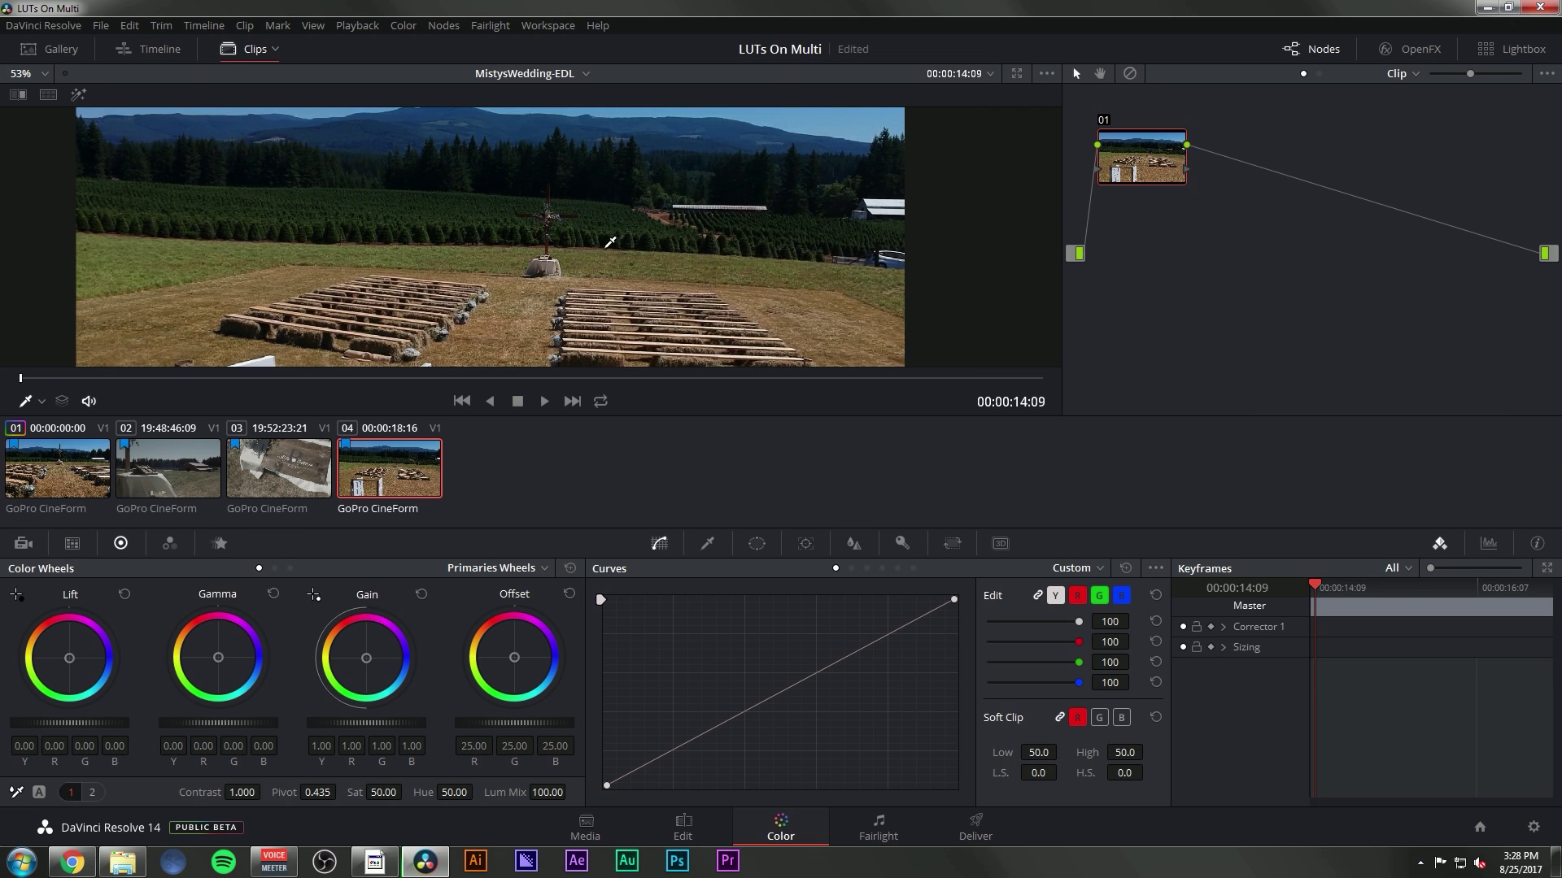
pyautogui.click(279, 459)
pyautogui.click(399, 470)
pyautogui.click(322, 473)
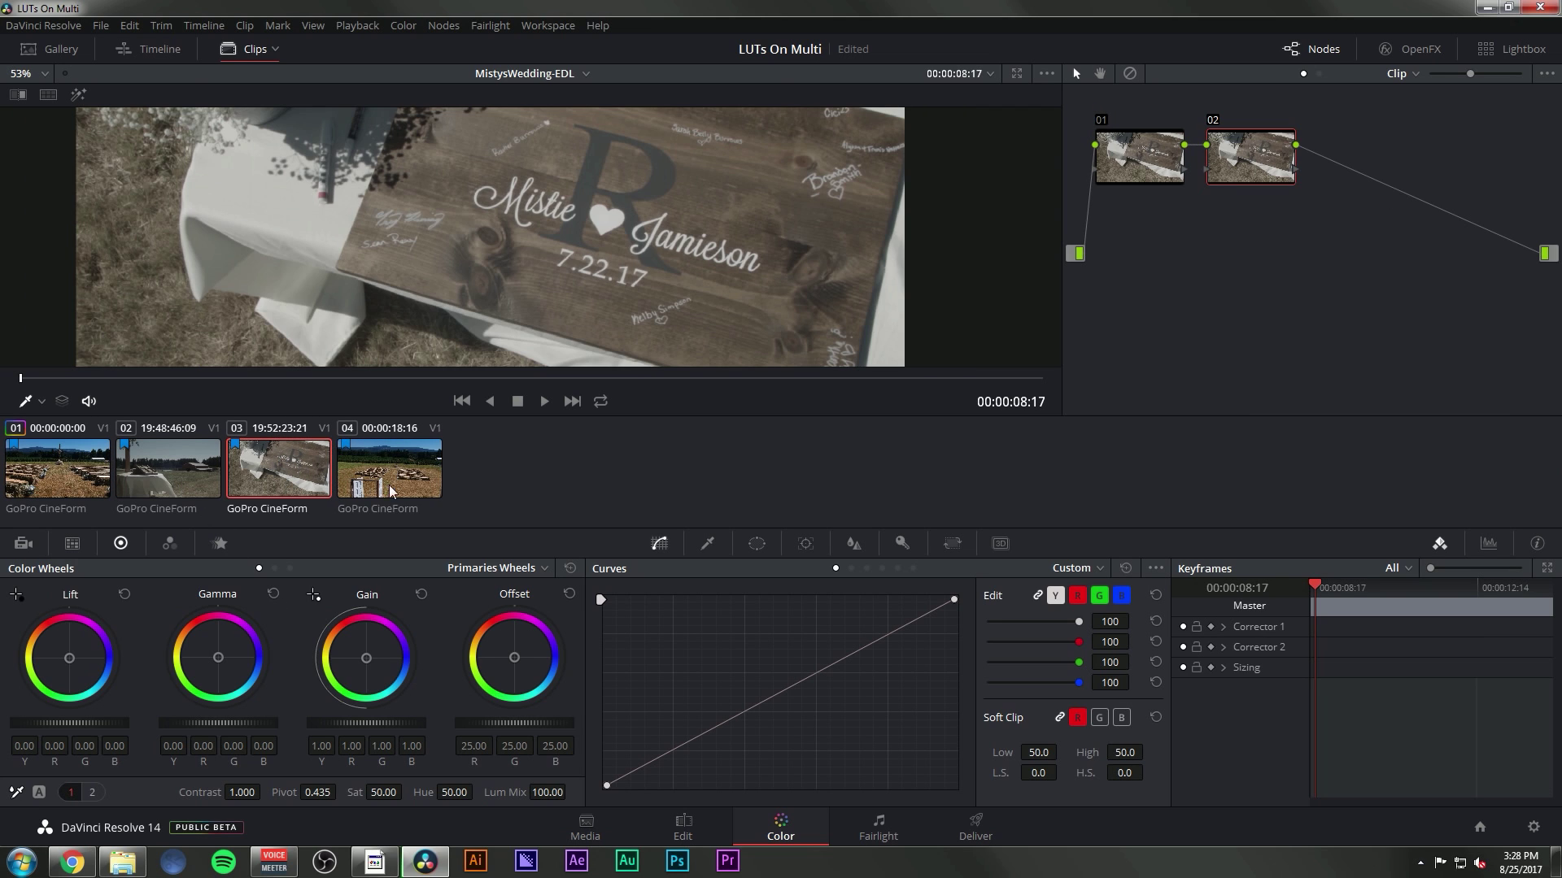
pyautogui.click(389, 485)
pyautogui.scroll(-1, 651, 267)
pyautogui.scroll(-3, 651, 267)
pyautogui.moveTo(651, 267); pyautogui.dragTo(777, 234)
pyautogui.scroll(6, 745, 251)
pyautogui.scroll(2, 775, 240)
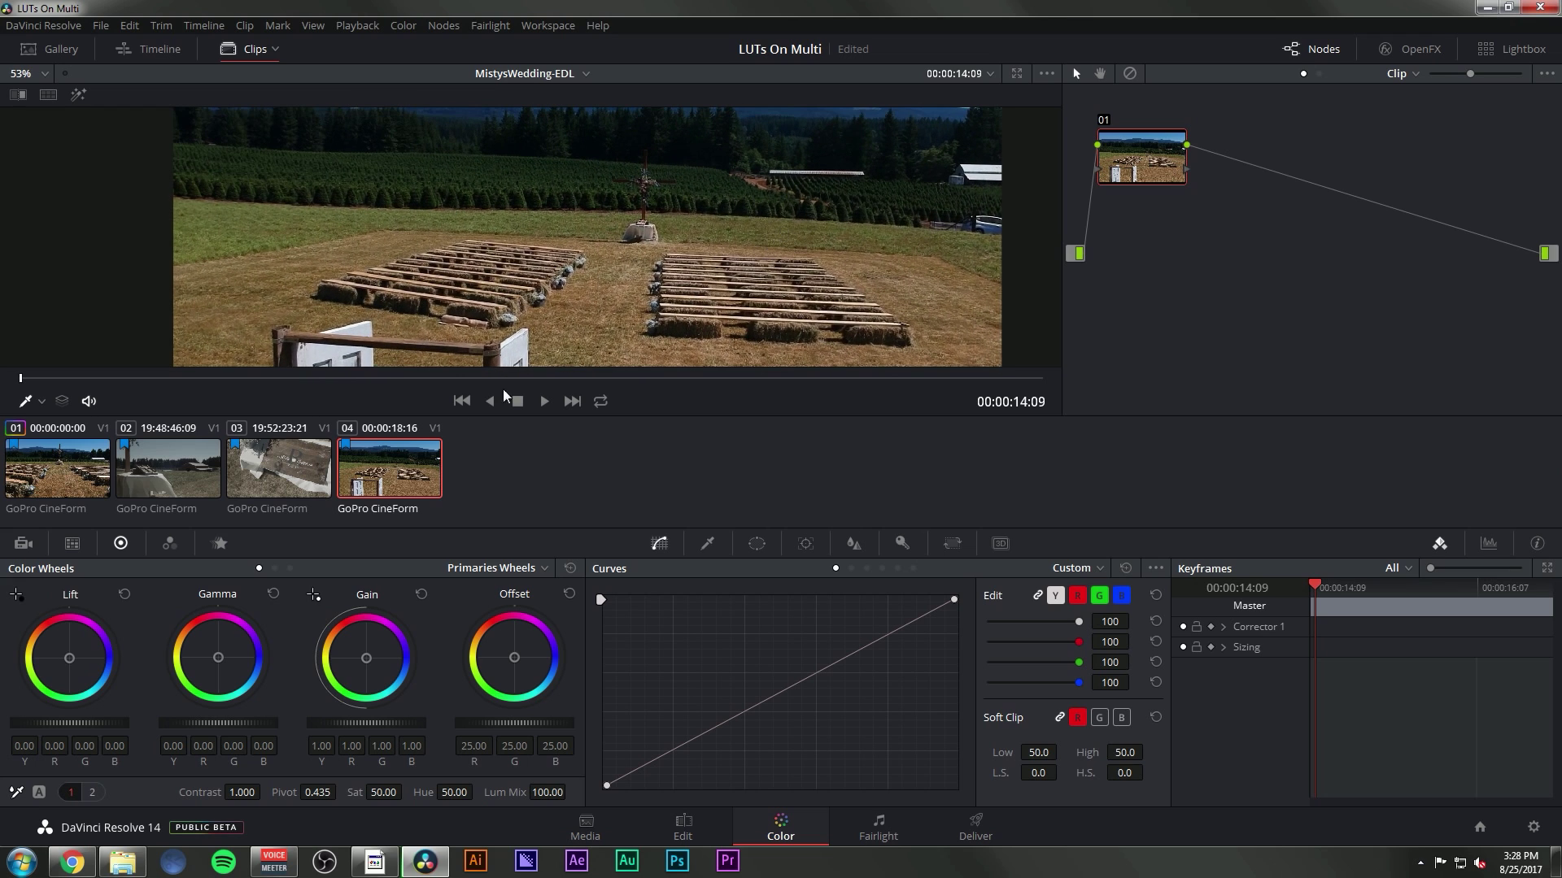
pyautogui.click(322, 467)
pyautogui.scroll(-6, 658, 256)
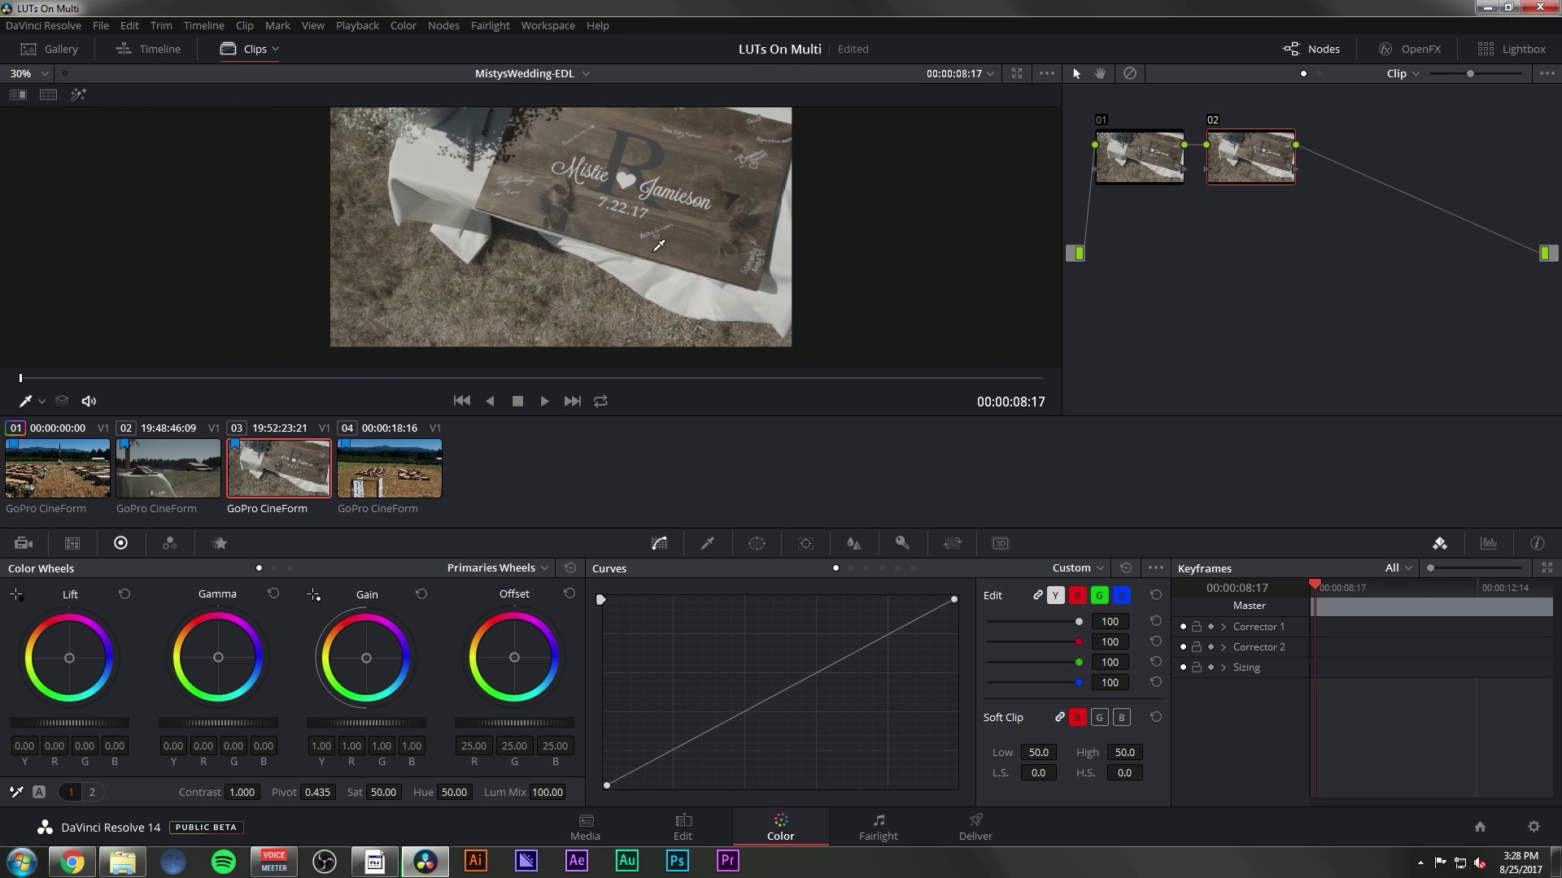
pyautogui.scroll(4, 659, 246)
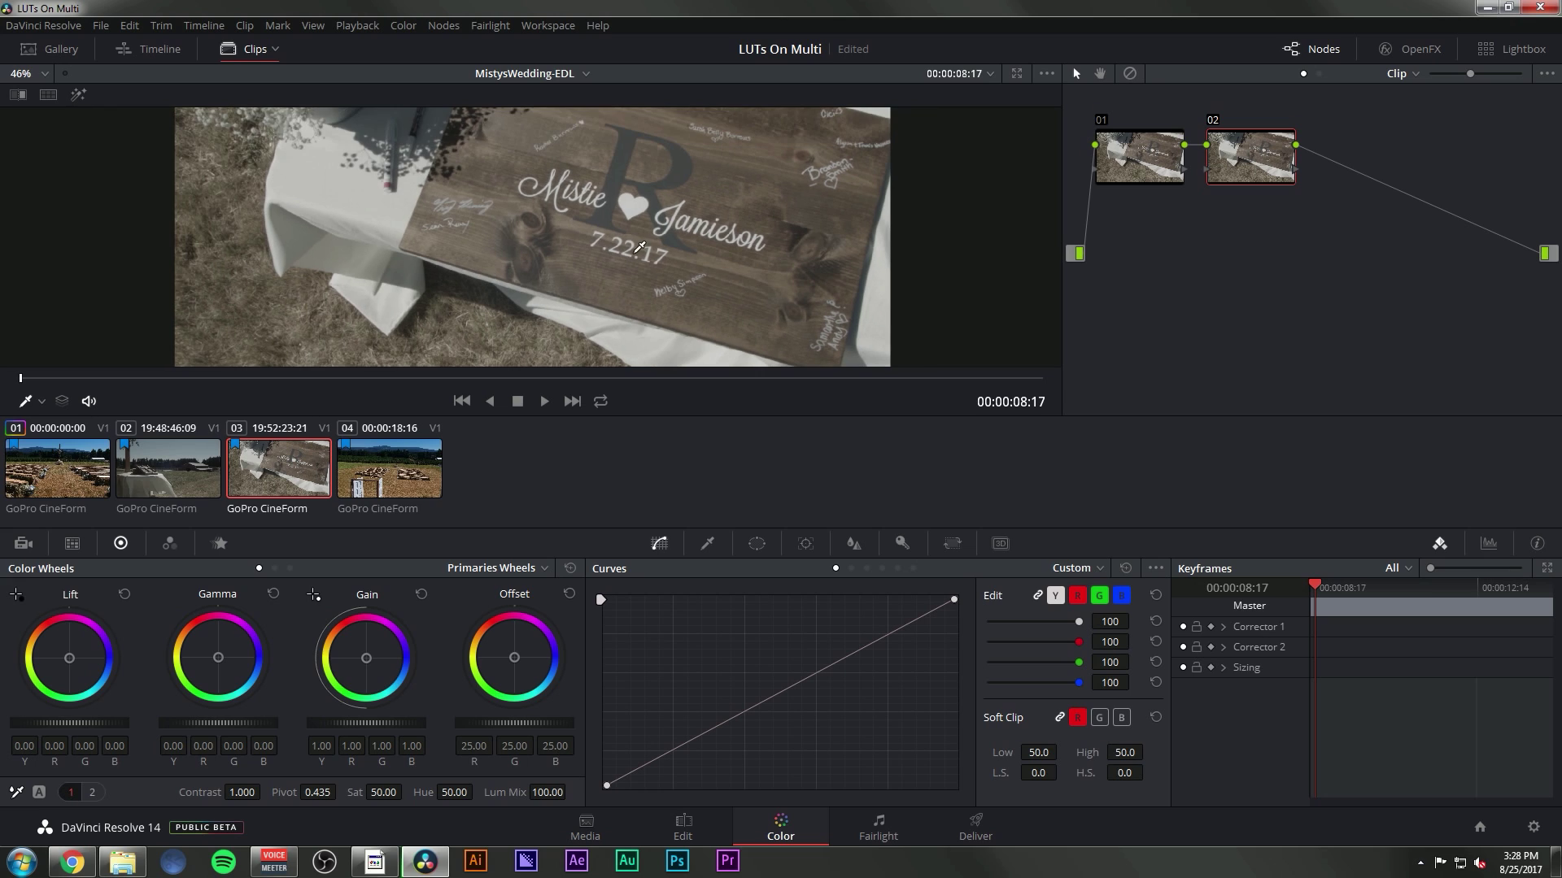
pyautogui.scroll(-3, 649, 257)
pyautogui.click(361, 463)
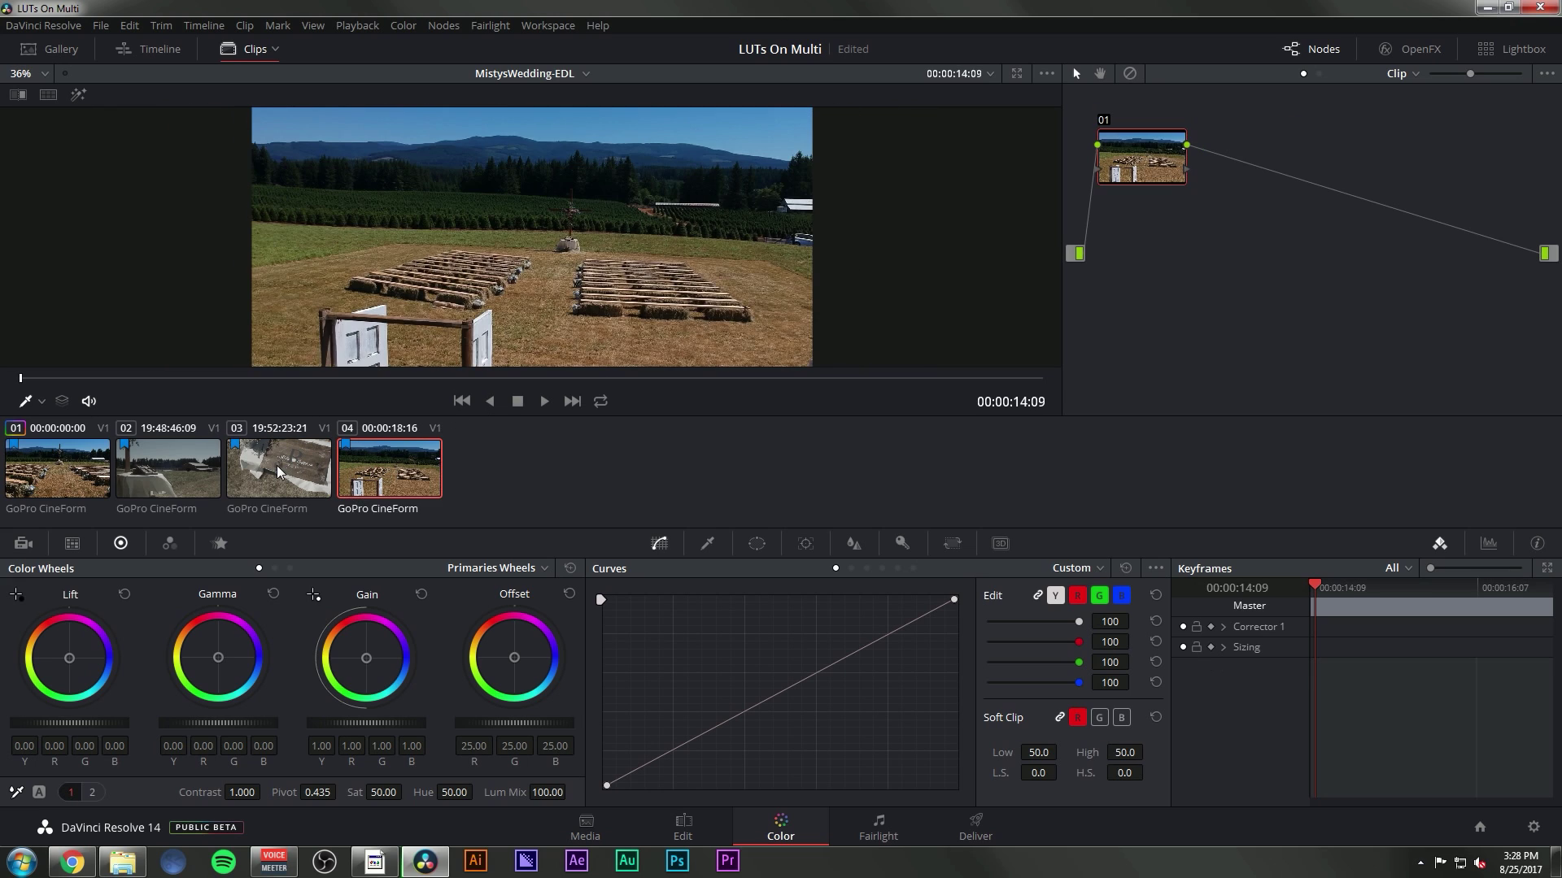
pyautogui.click(278, 472)
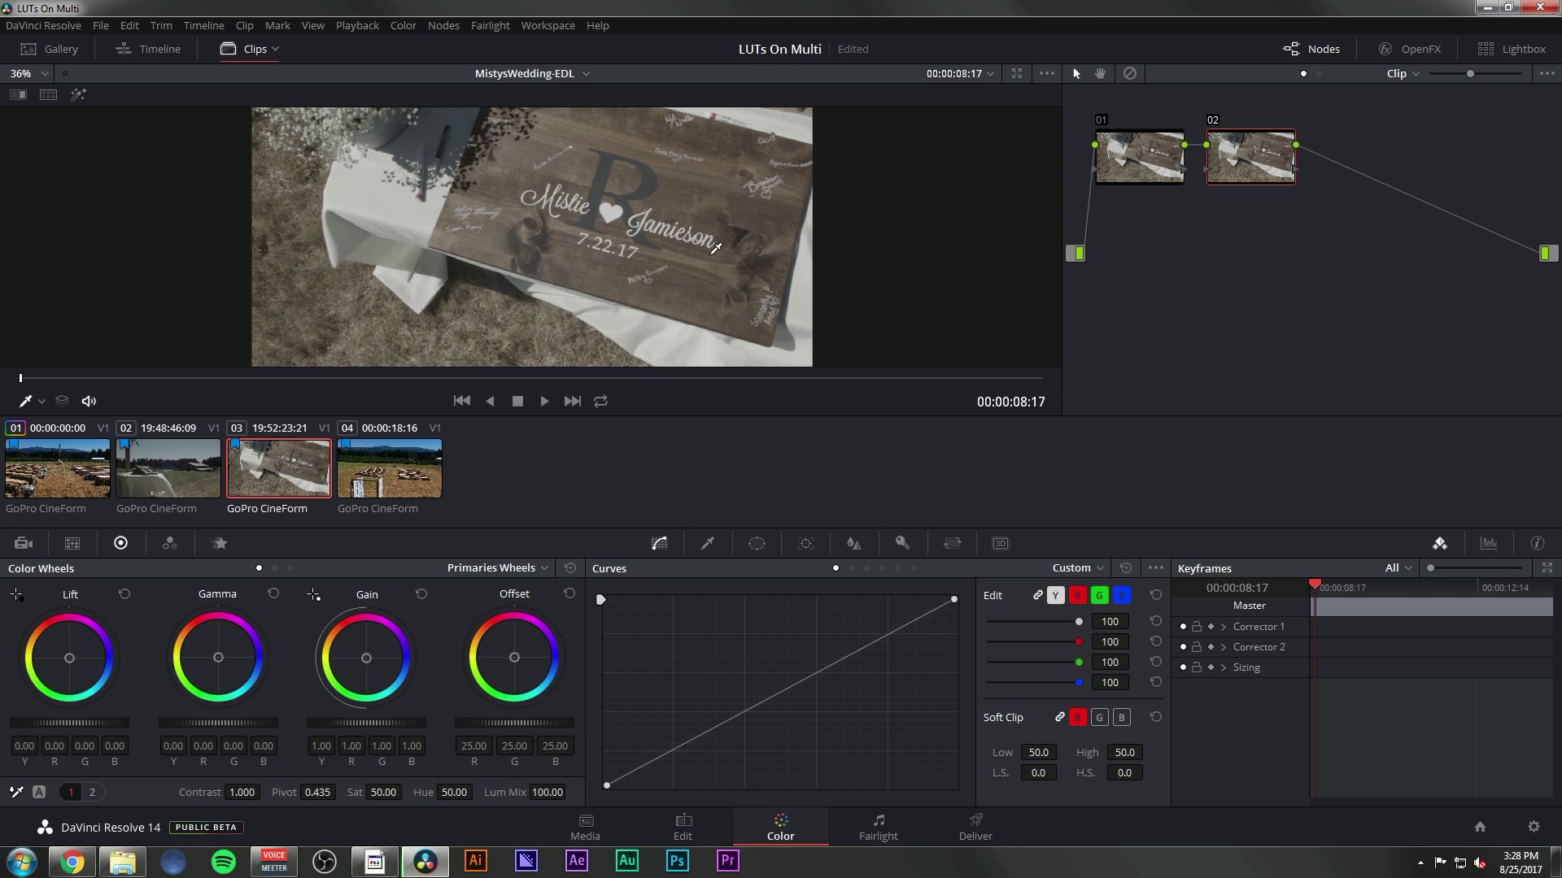
# Step: Add a serial node to clip 02 and label it LUT
pyautogui.click(191, 461)
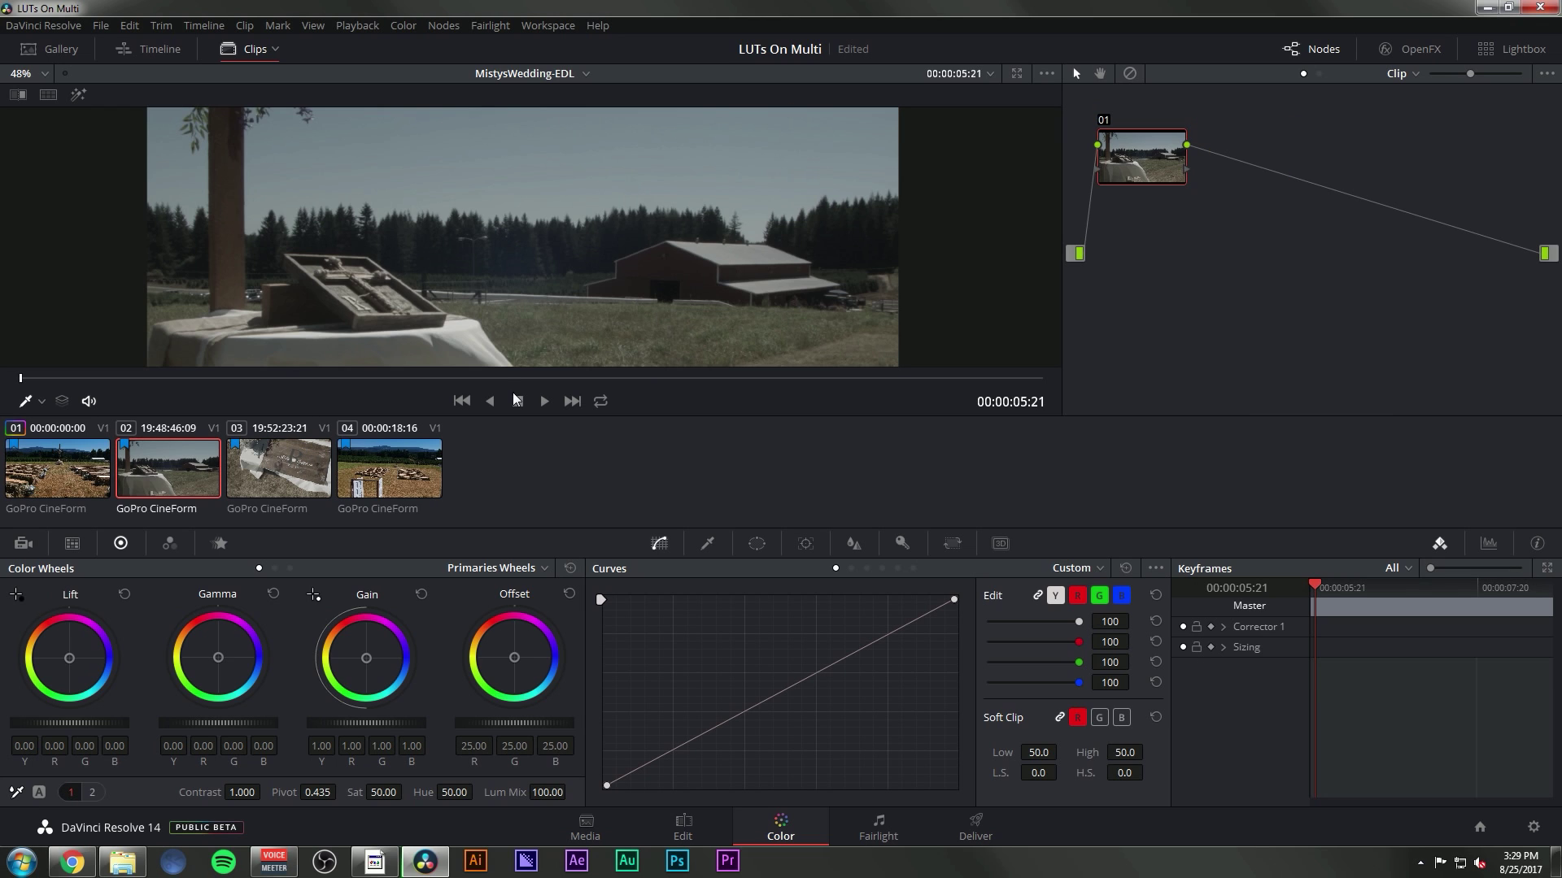
pyautogui.scroll(-1, 771, 255)
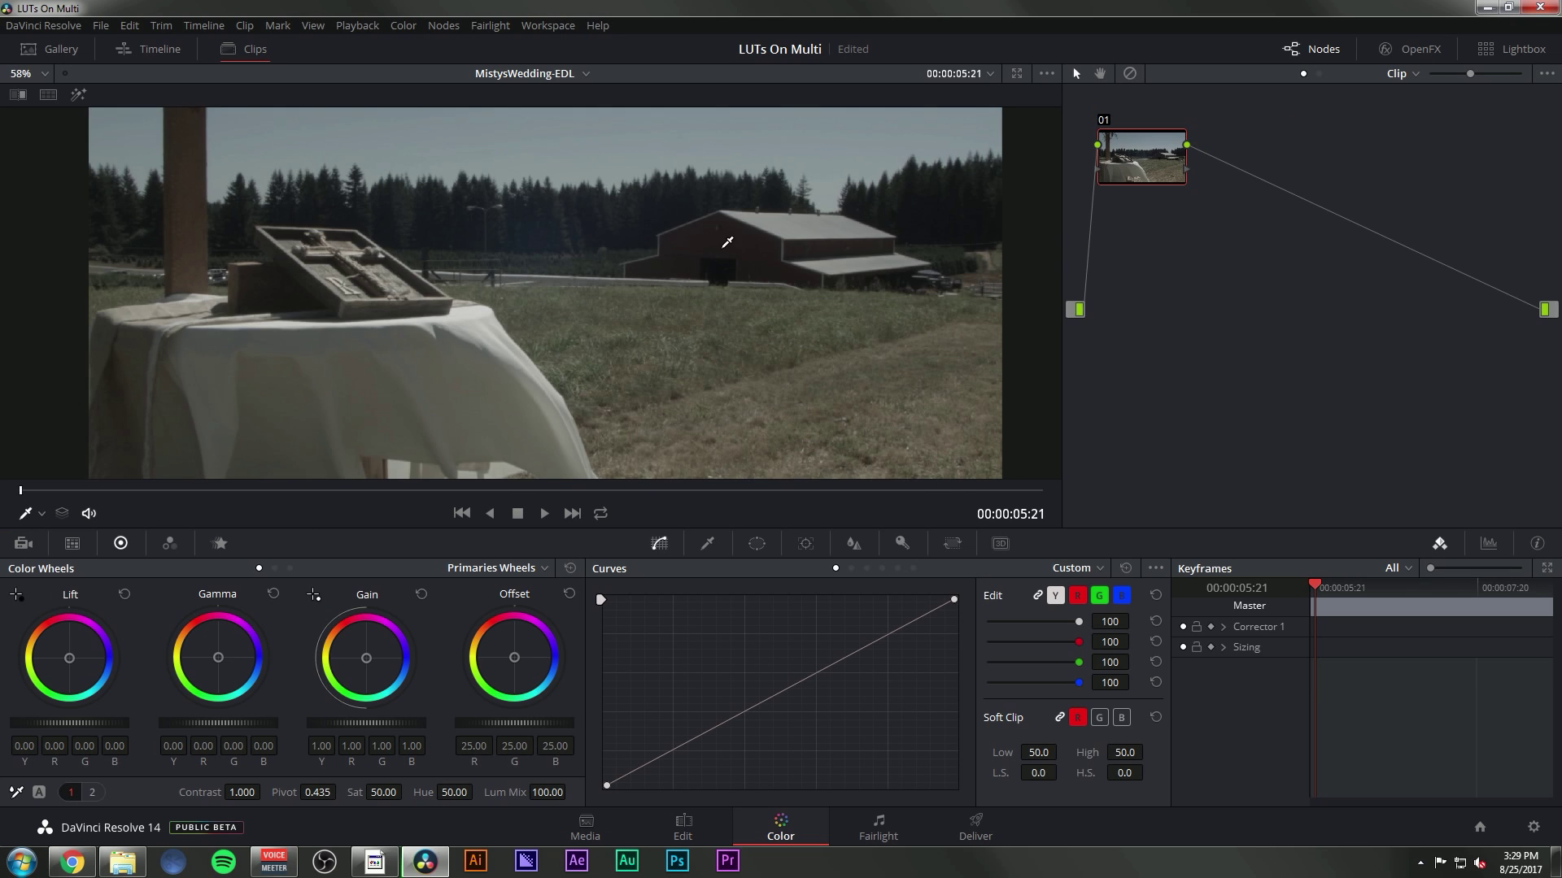
pyautogui.moveTo(738, 244)
pyautogui.mouseDown()
pyautogui.moveTo(708, 253)
pyautogui.moveTo(737, 270)
pyautogui.mouseUp()
pyautogui.scroll(-2, 721, 273)
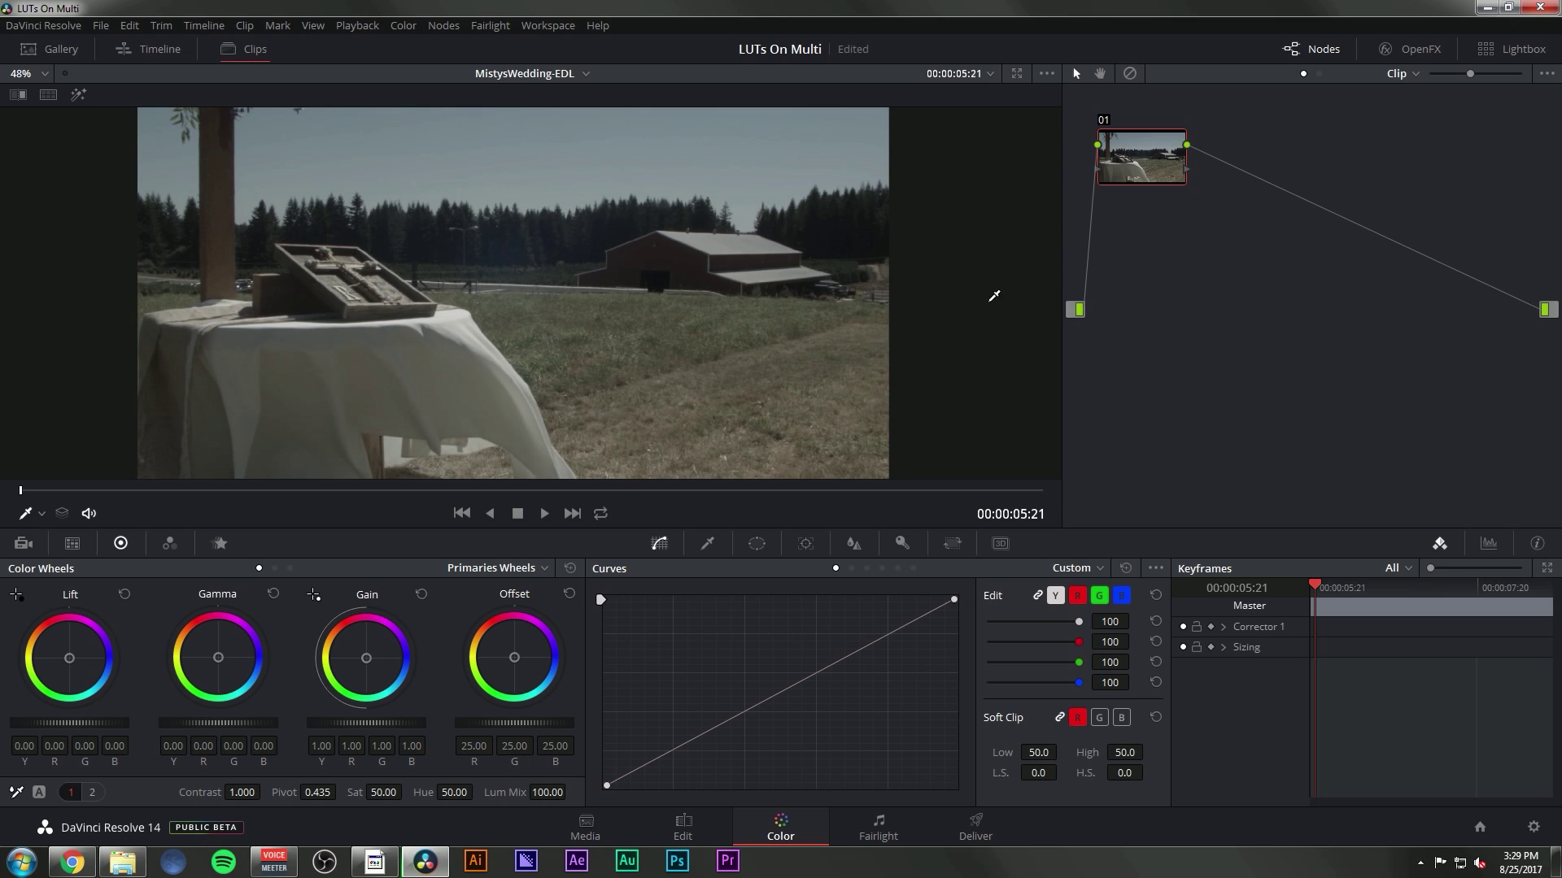
pyautogui.hotkey('alt', 's')
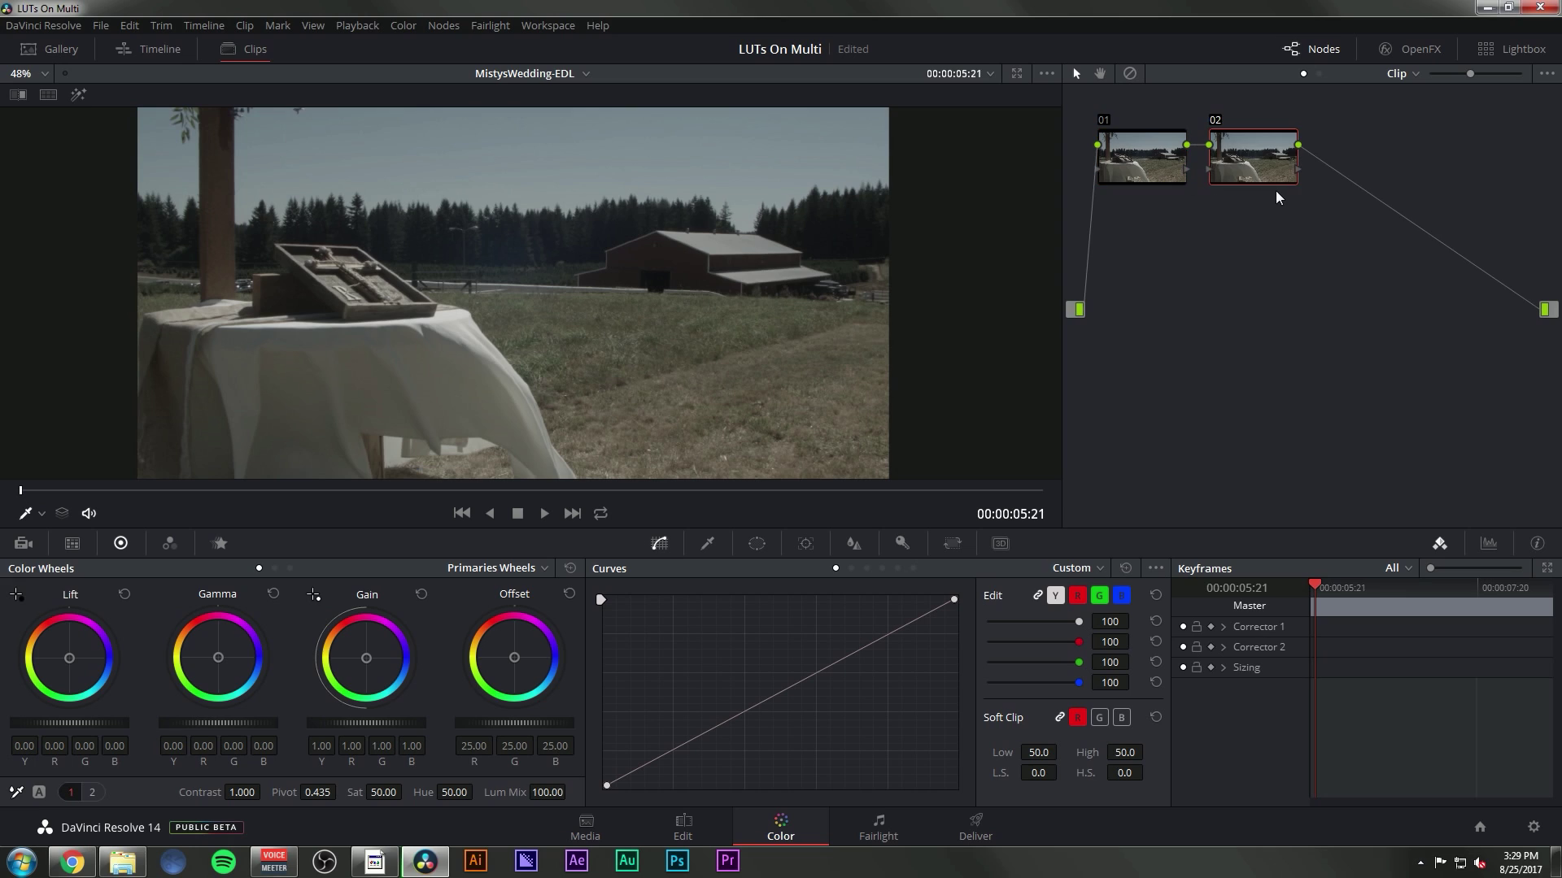
pyautogui.rightClick(1255, 156)
pyautogui.click(1308, 197)
pyautogui.write('LUT')
pyautogui.press('Return')
# Step: Apply the 3D LUT GC_VII_BMDFilm_To_Rec709 from the GC Vengeance_II set to the LUT node
pyautogui.rightClick(1259, 160)
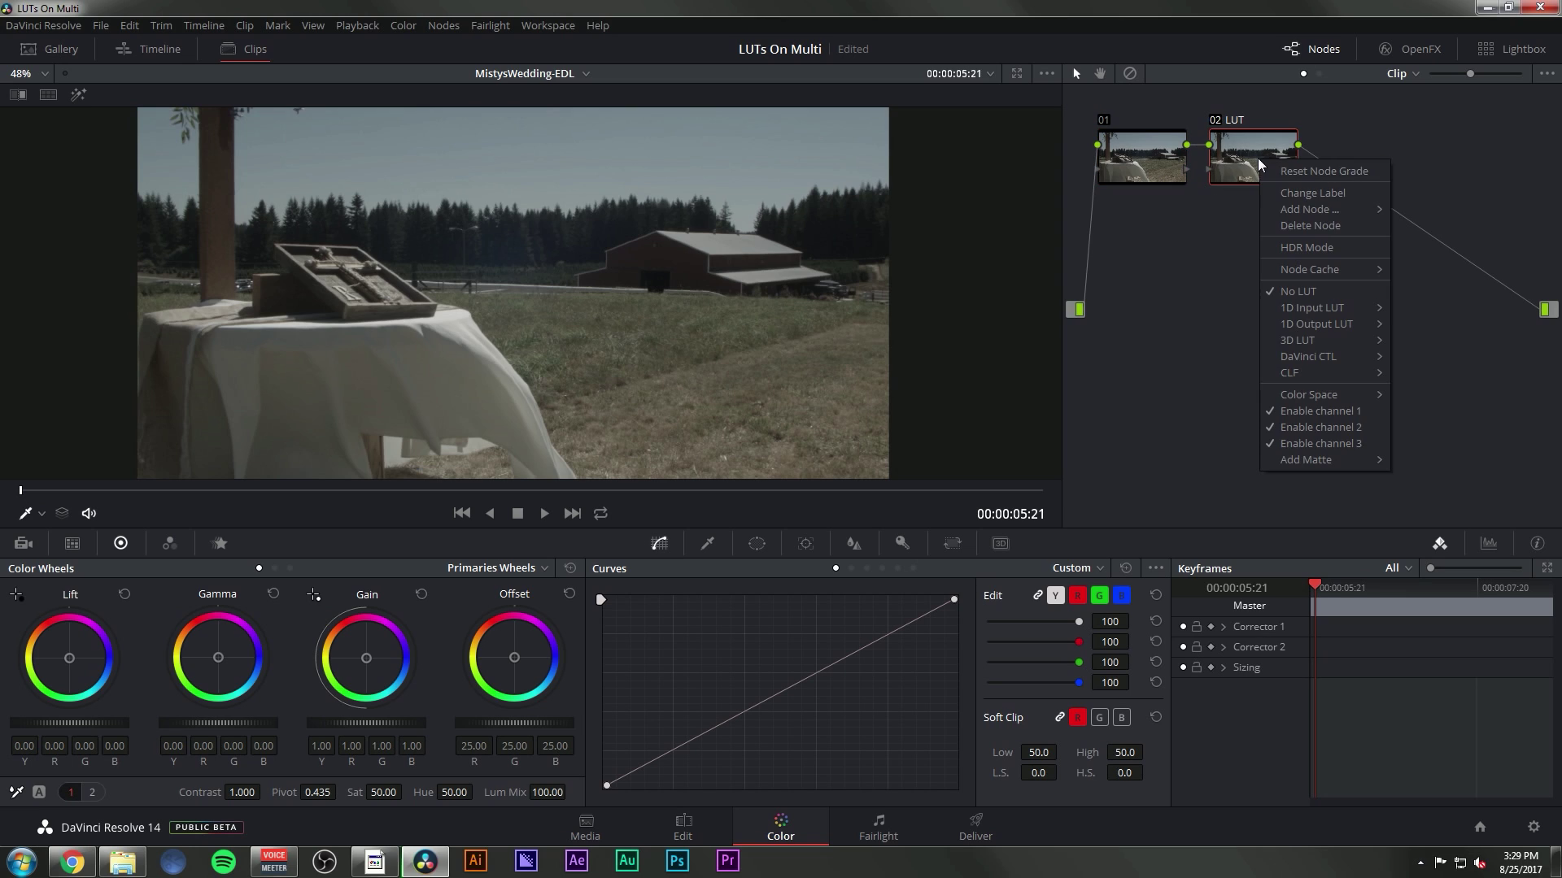
pyautogui.moveTo(1324, 342)
pyautogui.moveTo(1434, 442)
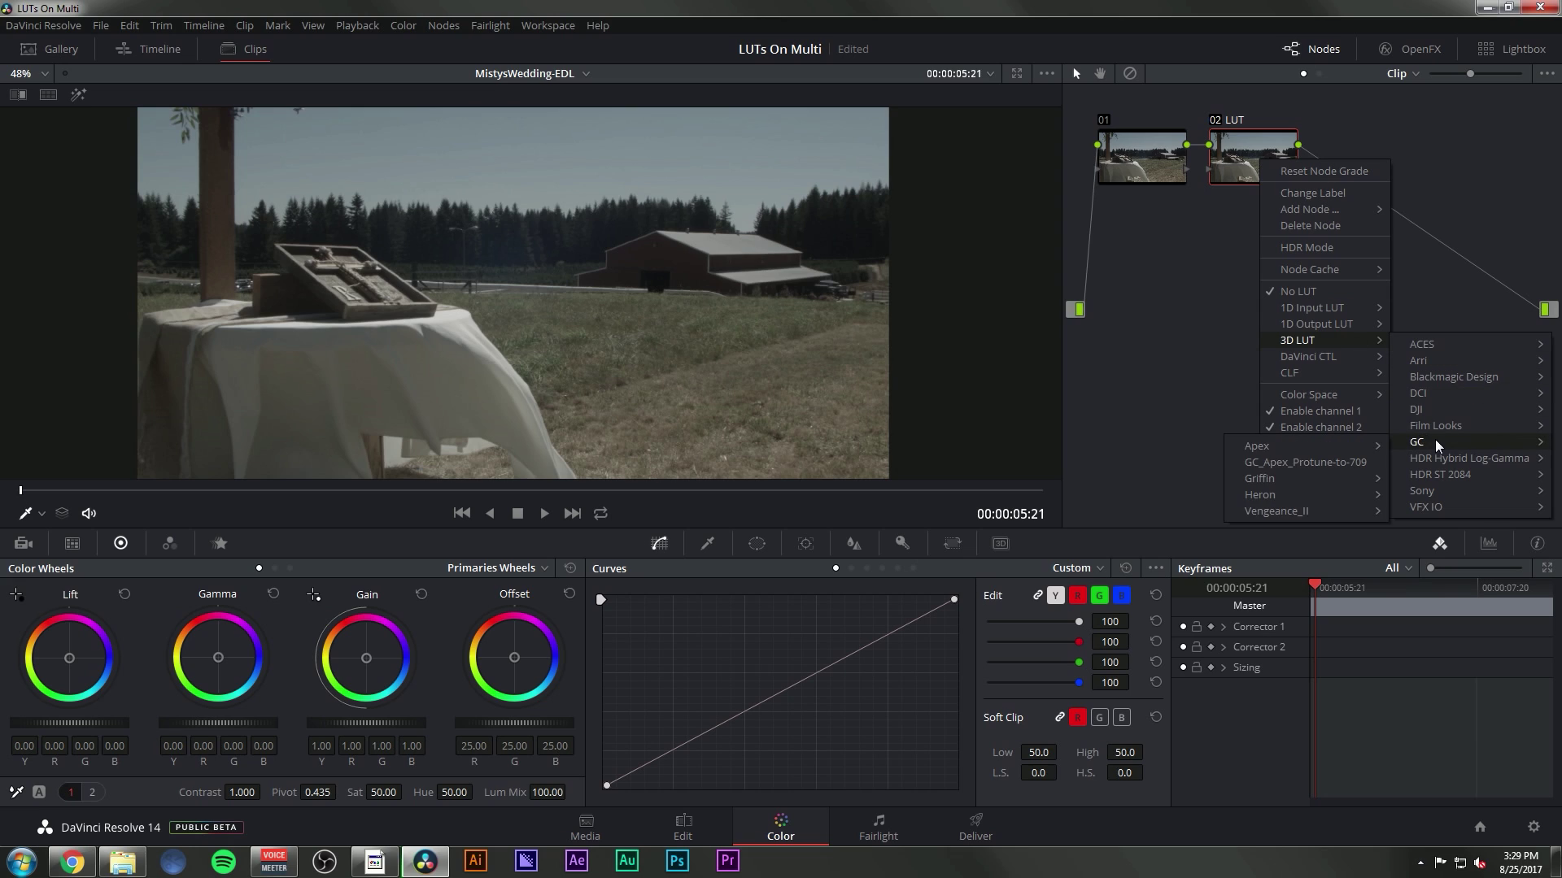
pyautogui.moveTo(1294, 511)
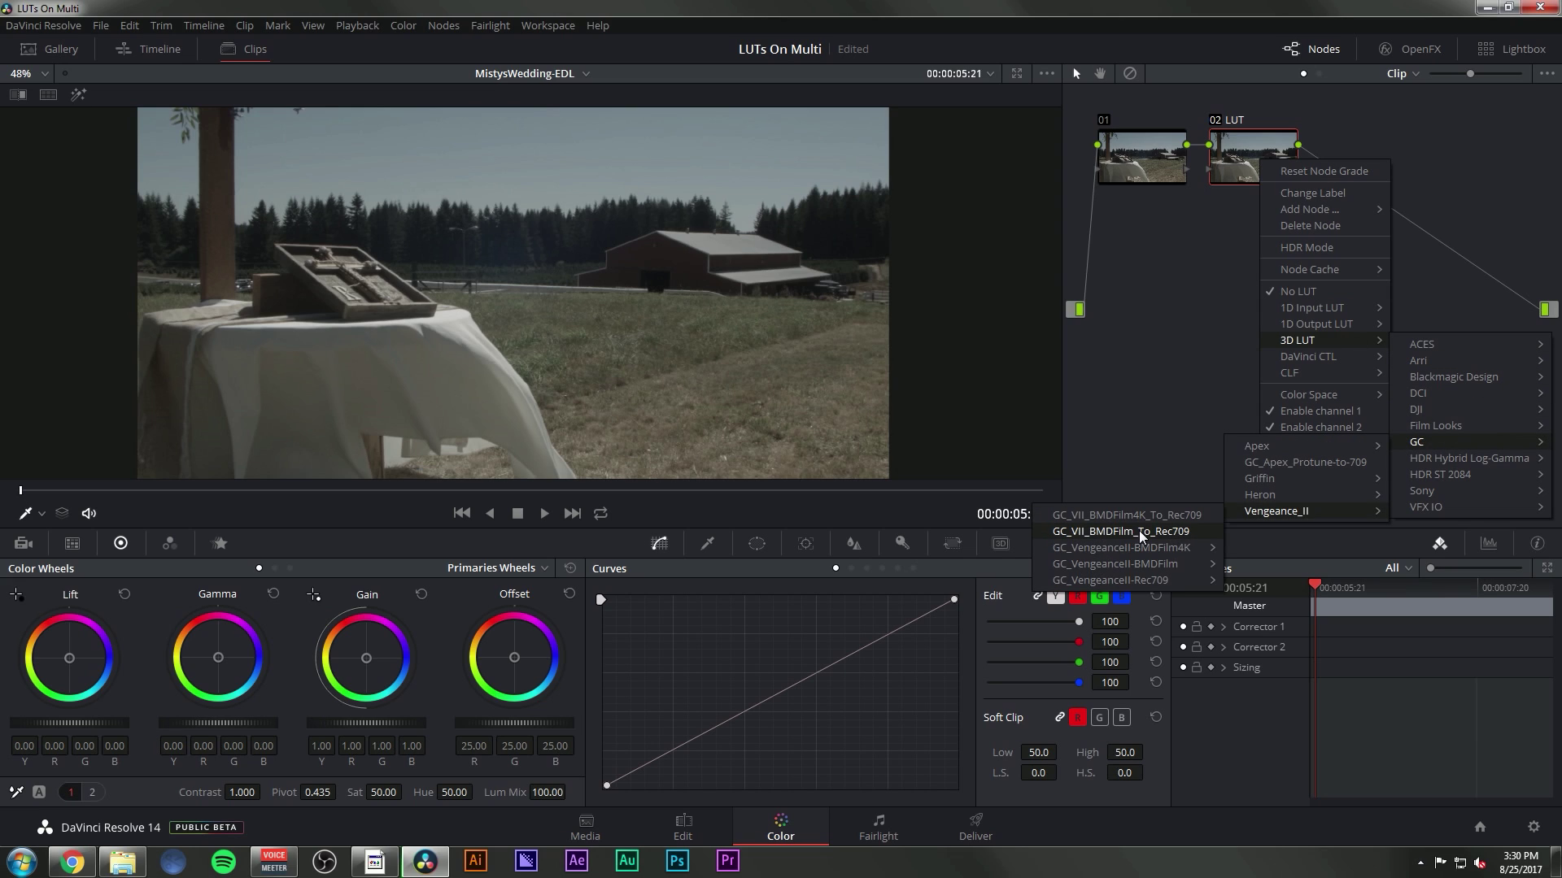
pyautogui.click(1158, 530)
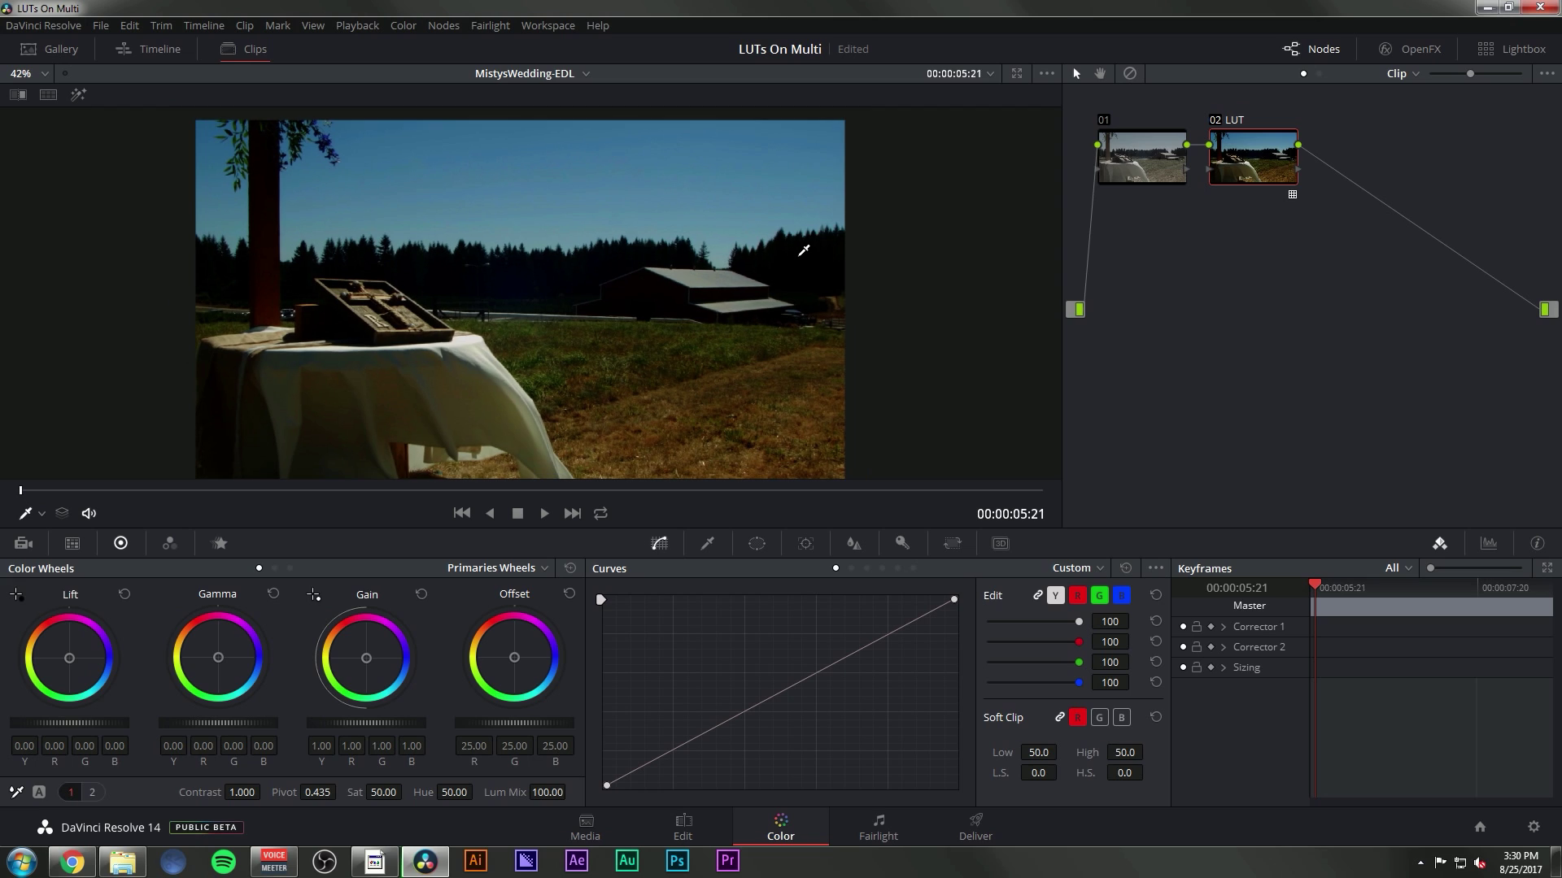
pyautogui.scroll(-2, 854, 238)
pyautogui.moveTo(854, 237); pyautogui.dragTo(835, 283)
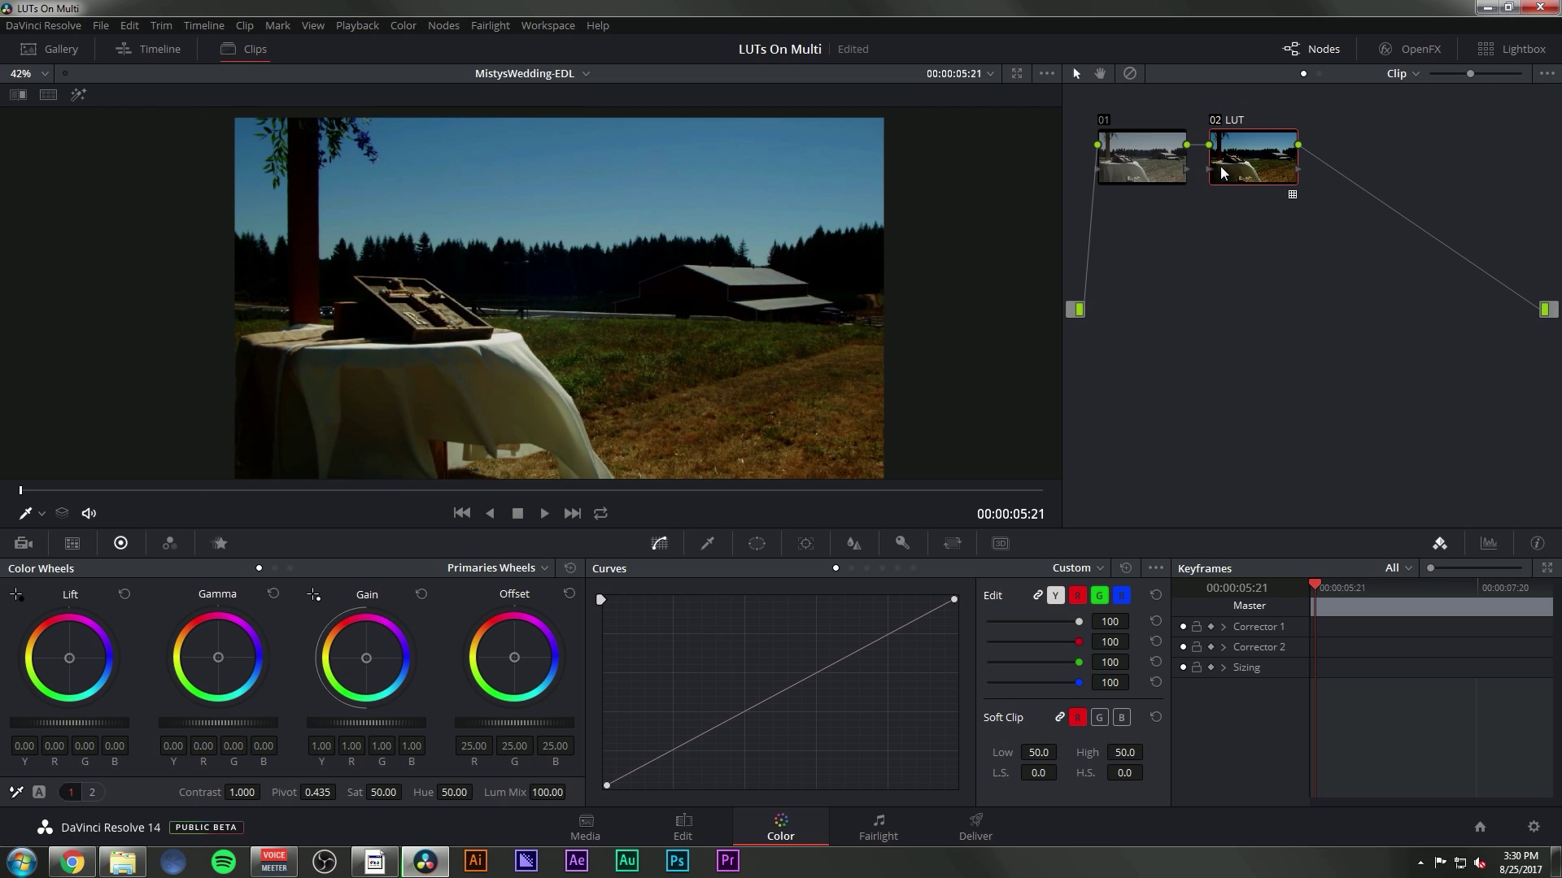
# Step: Label the first node of clip 02 TWEAK
pyautogui.click(1151, 163)
pyautogui.rightClick(1124, 154)
pyautogui.click(1175, 189)
pyautogui.write('TWEAK')
pyautogui.press('Return')
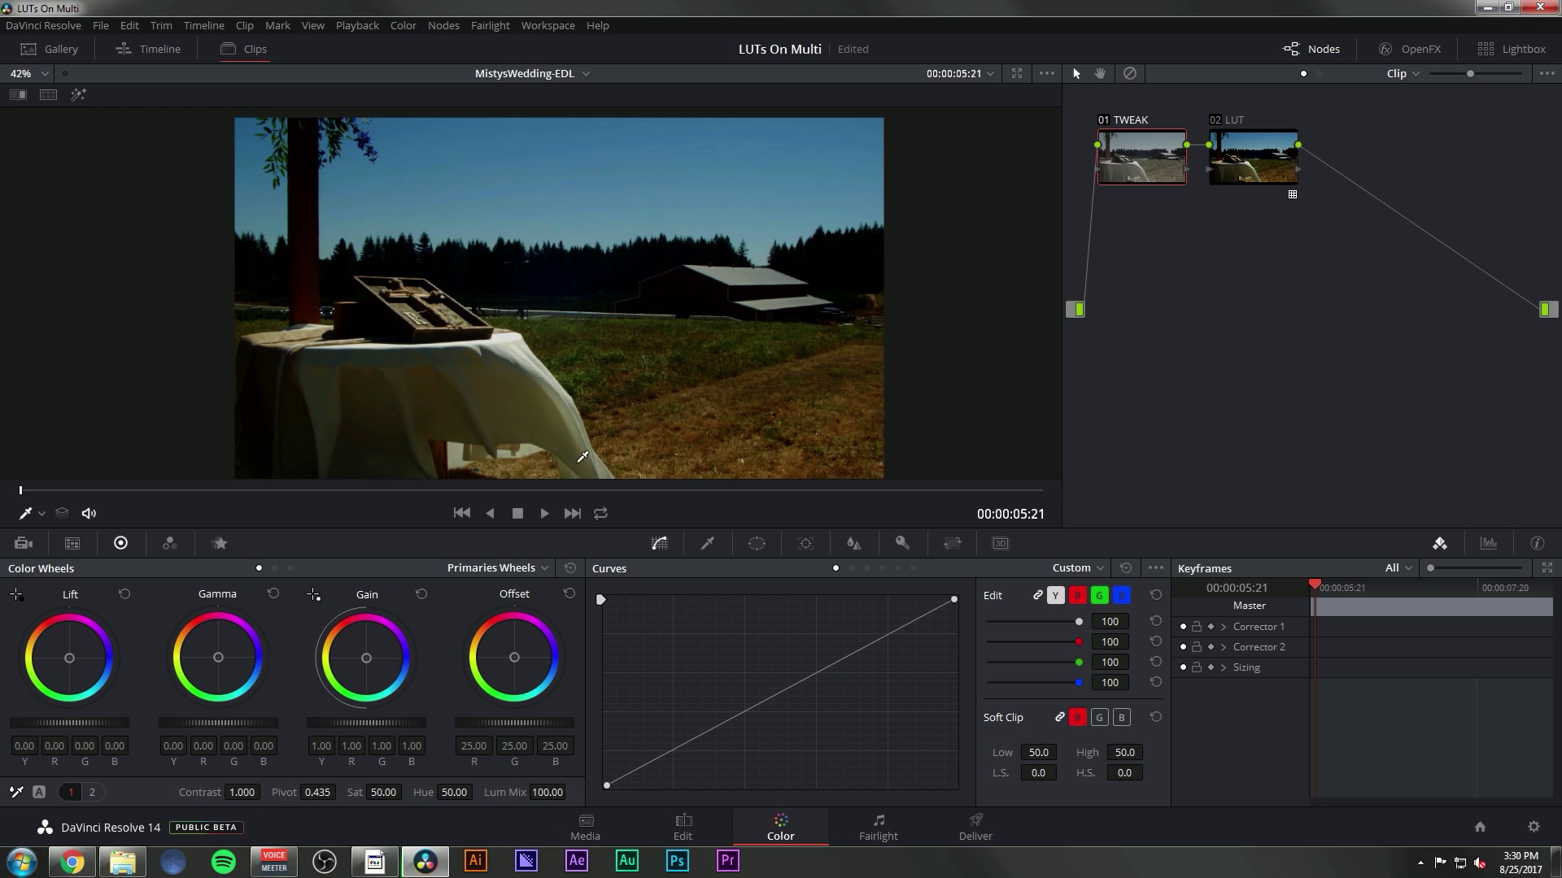
# Step: Show the scopes, and on the TWEAK node raise the Lift to 0.03 and the Gamma to 0.07
pyautogui.click(1489, 544)
pyautogui.scroll(1, 773, 423)
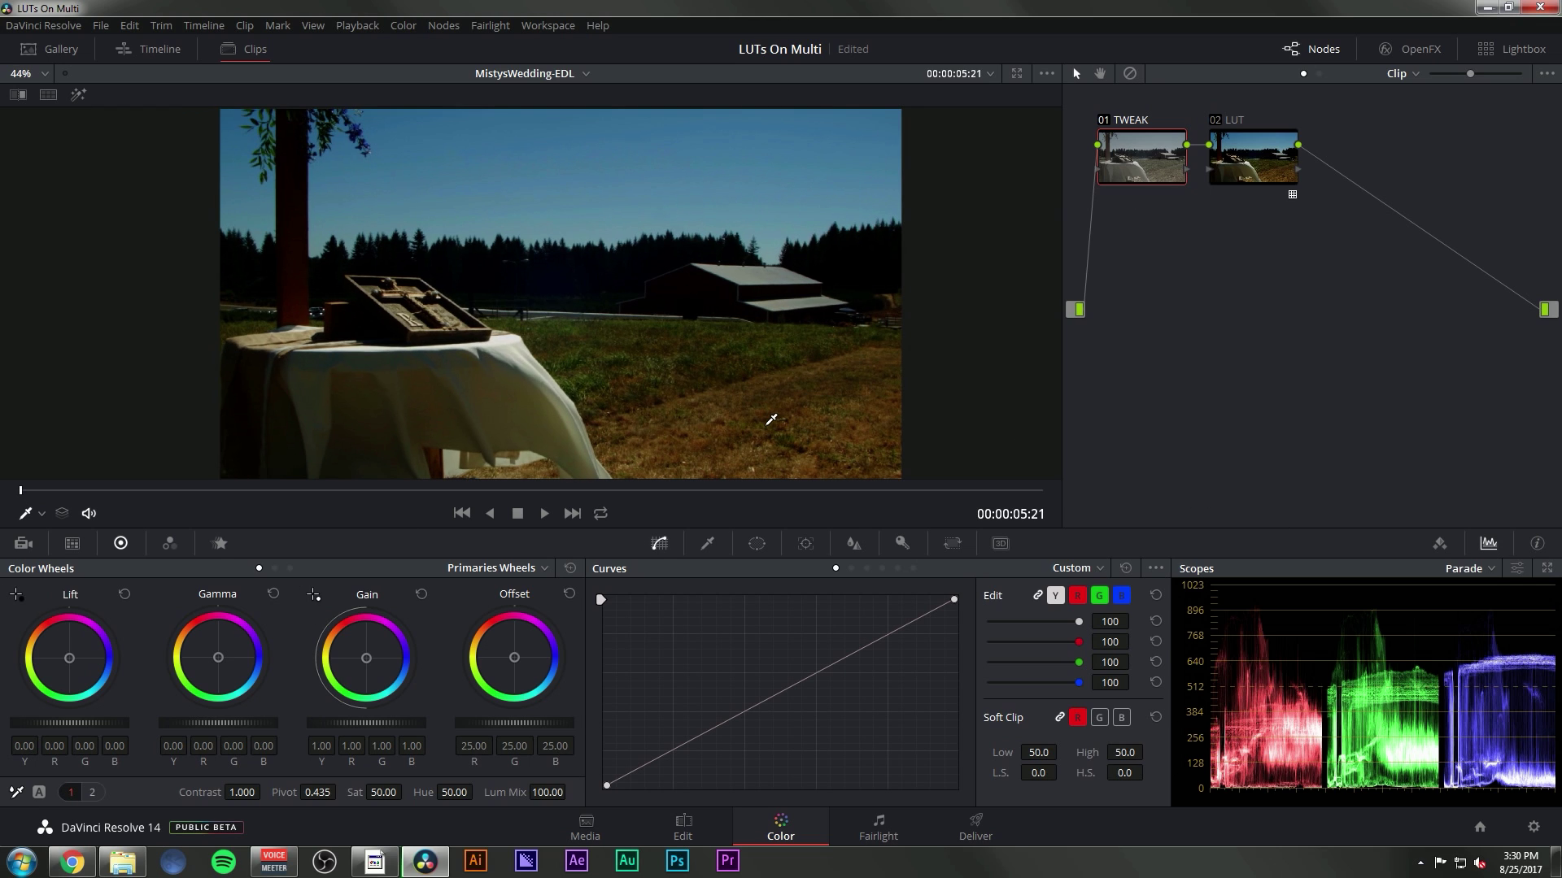
pyautogui.moveTo(800, 343); pyautogui.dragTo(755, 319)
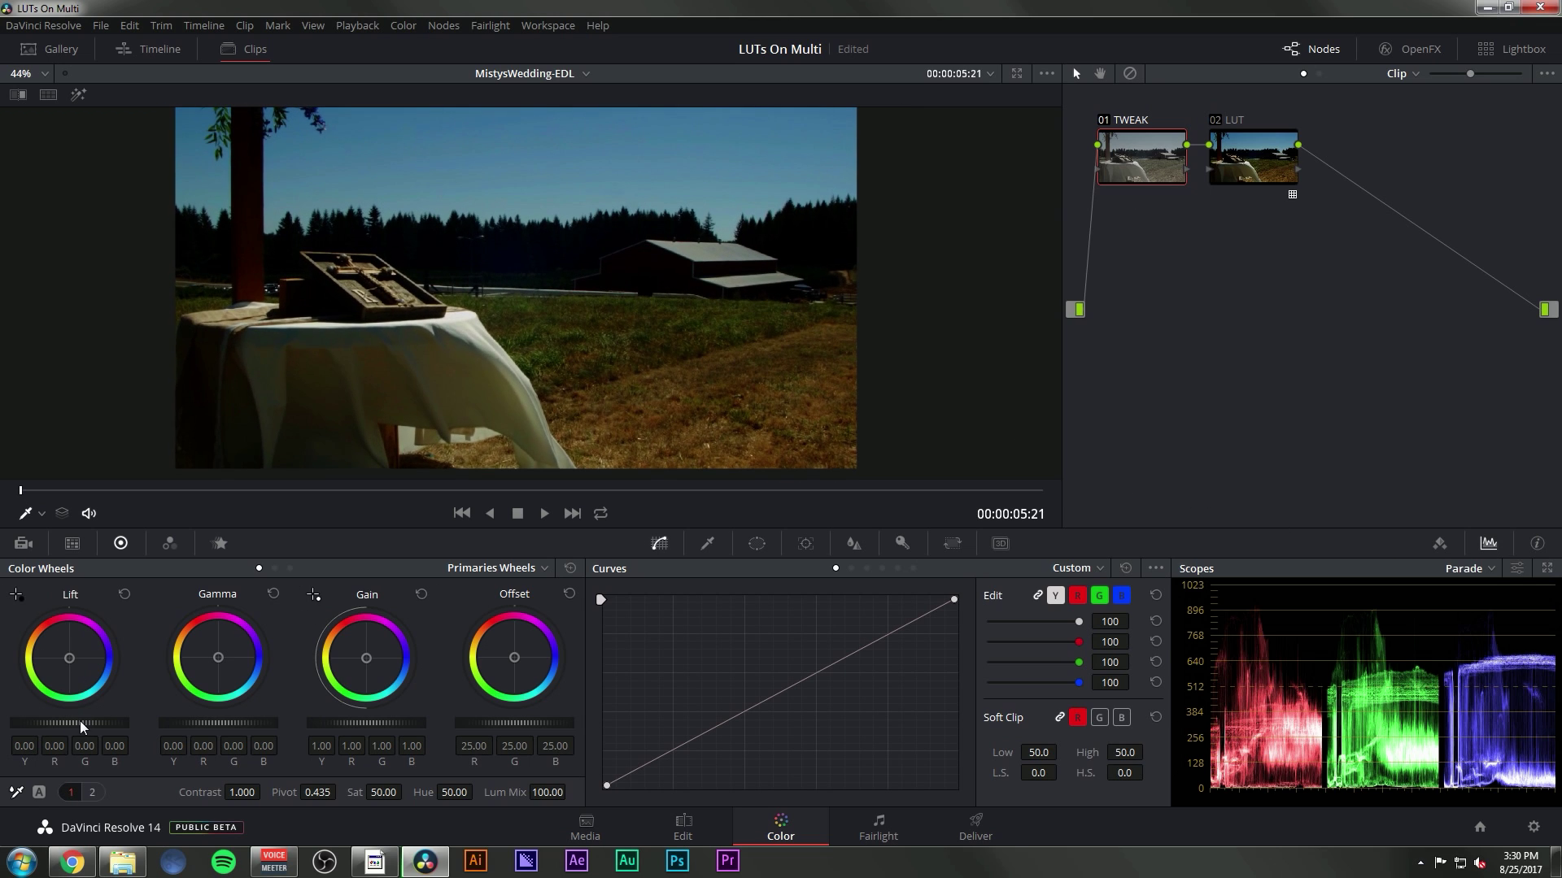
pyautogui.moveTo(79, 721); pyautogui.dragTo(84, 720)
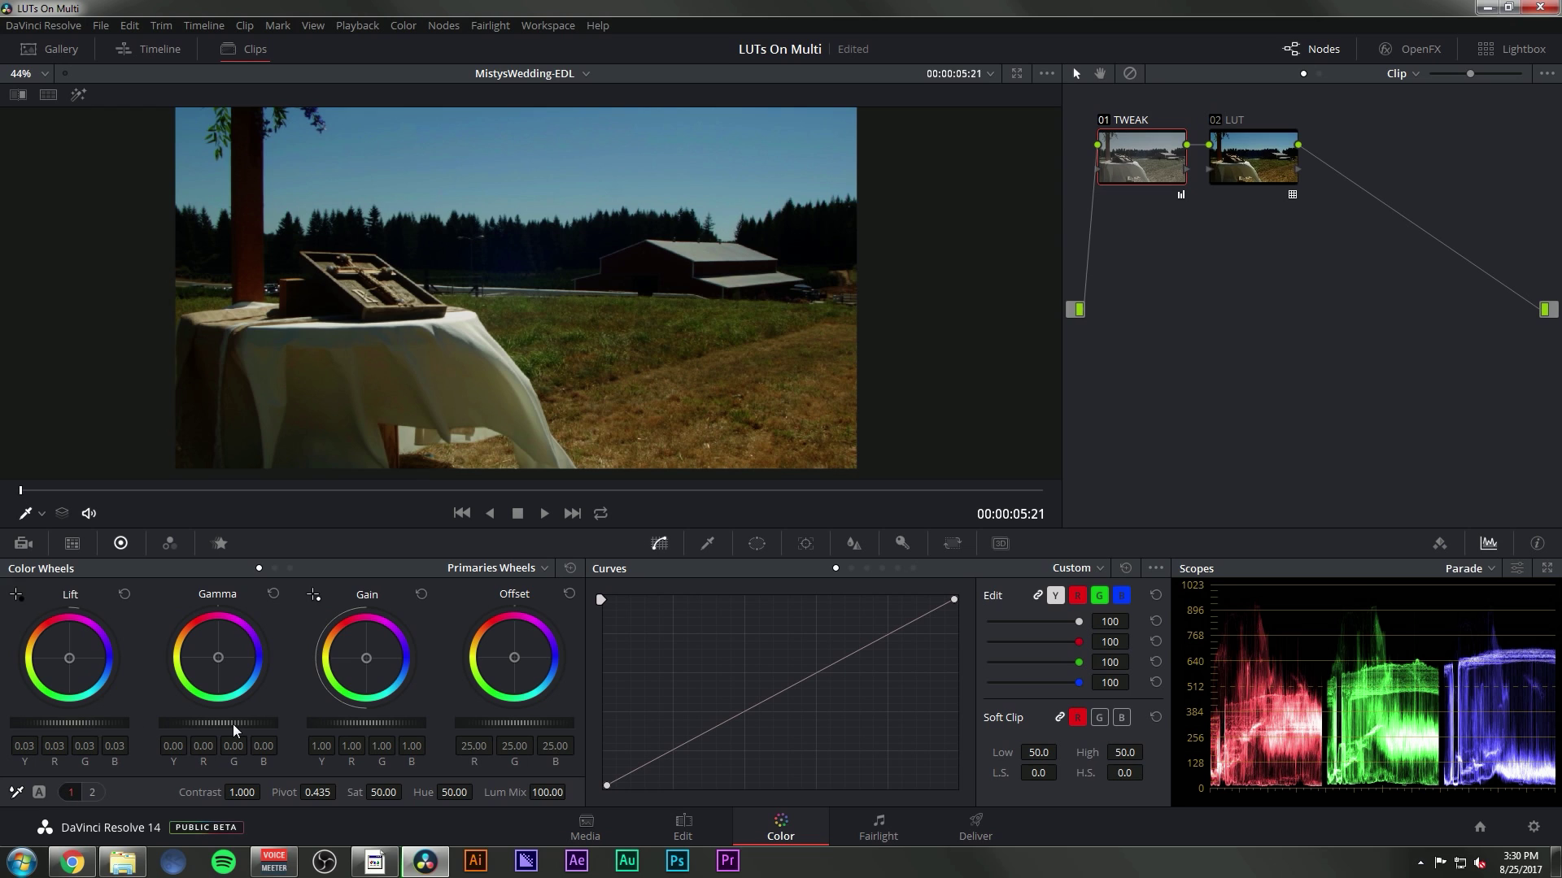
pyautogui.moveTo(233, 724); pyautogui.dragTo(231, 722)
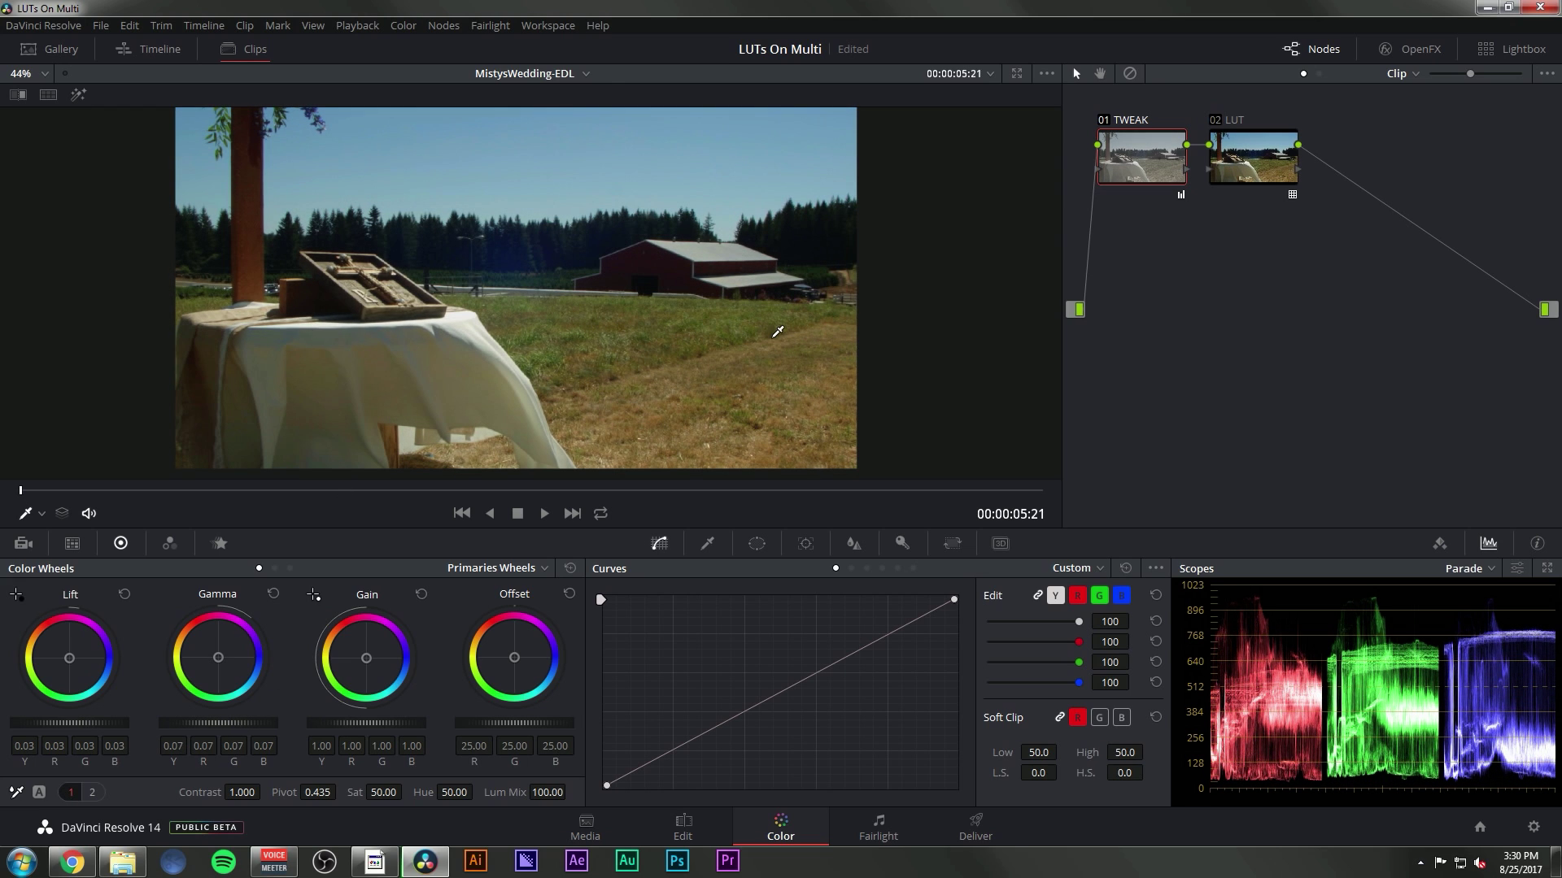
pyautogui.moveTo(797, 312); pyautogui.dragTo(888, 336)
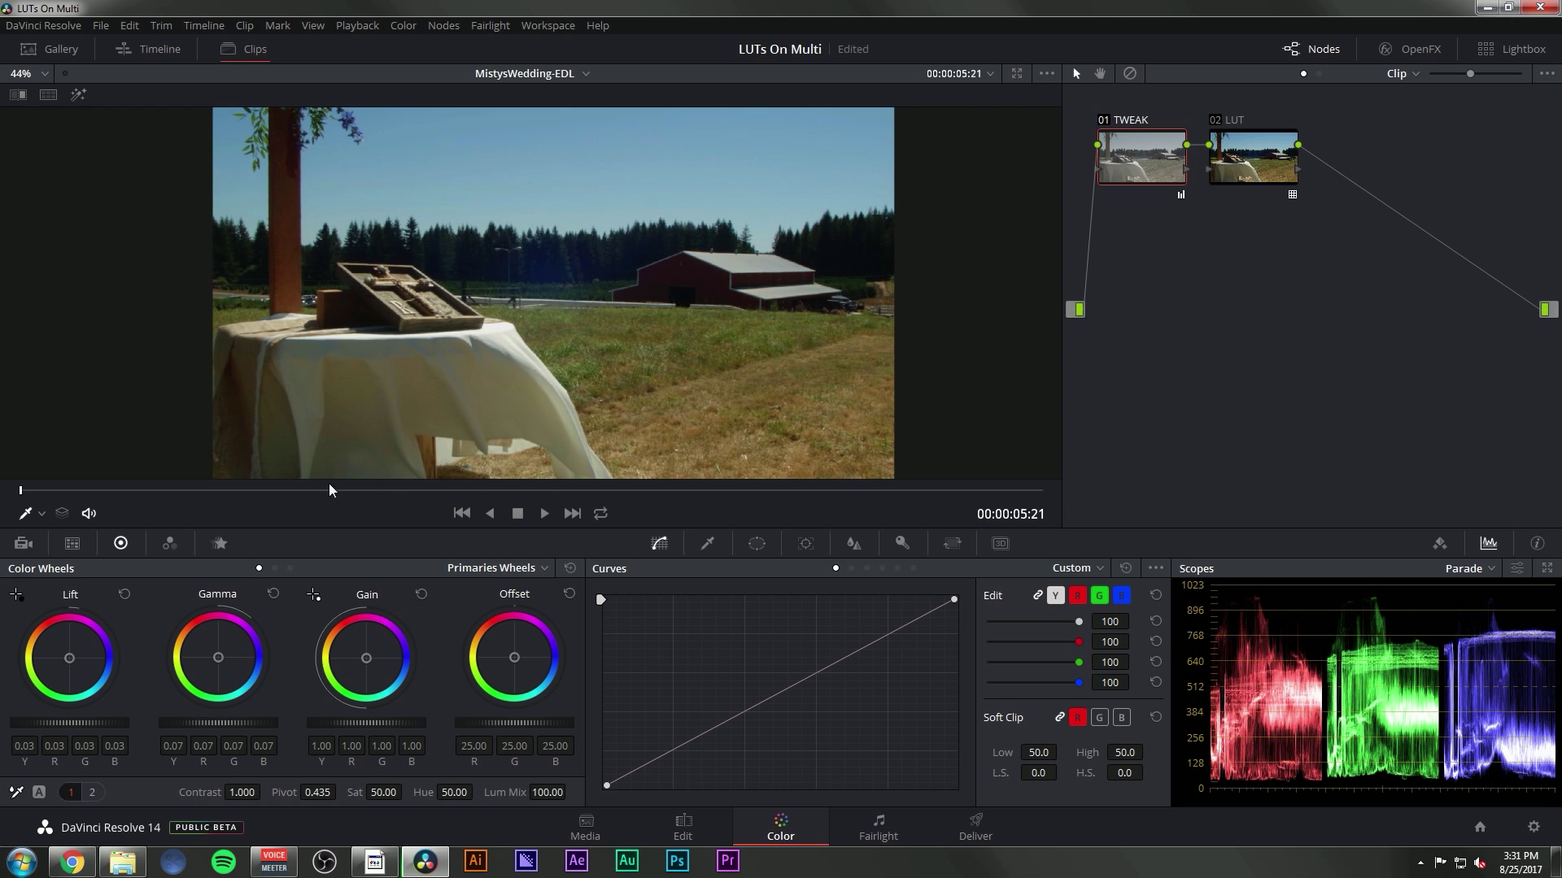
pyautogui.moveTo(328, 490); pyautogui.dragTo(594, 498)
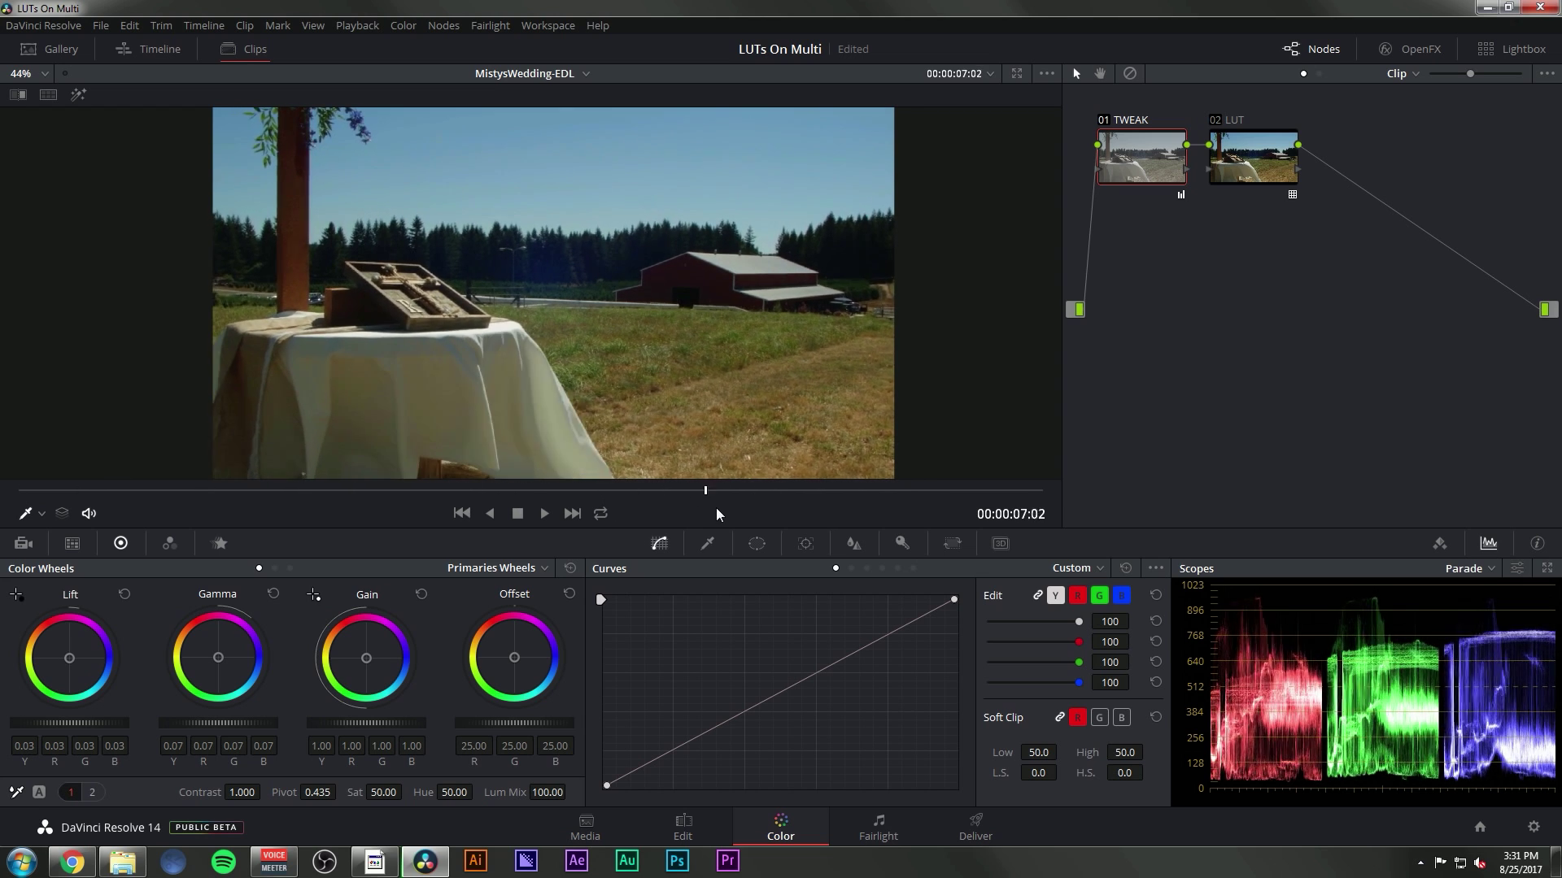
# Step: Show the clip thumbnails again and select clip 03 with the signed wooden board
pyautogui.click(244, 49)
pyautogui.click(279, 472)
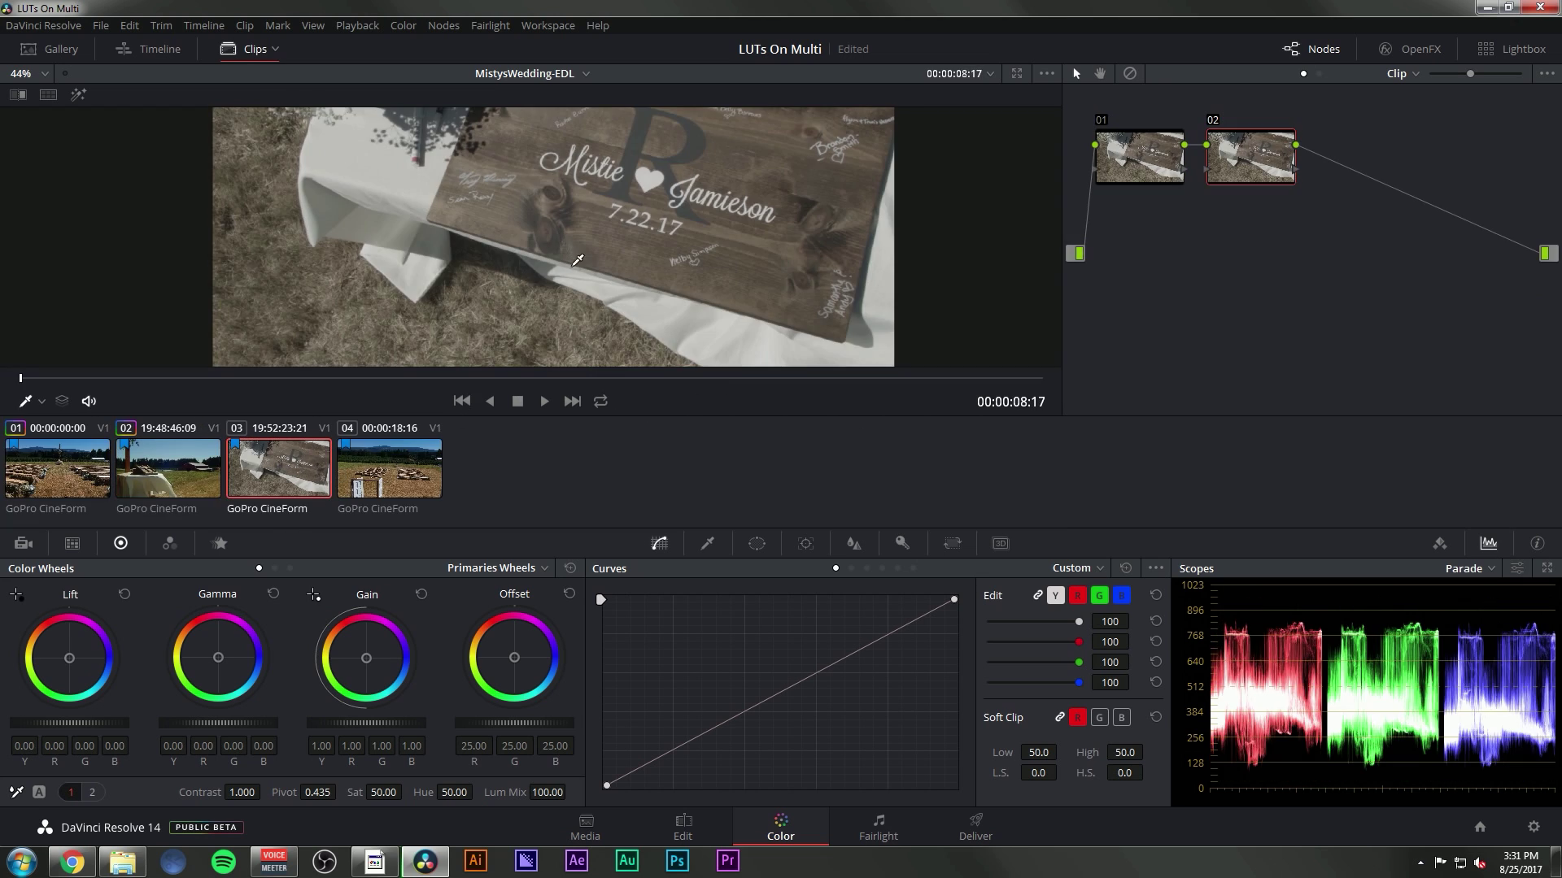
pyautogui.scroll(-2, 624, 248)
pyautogui.scroll(1, 625, 248)
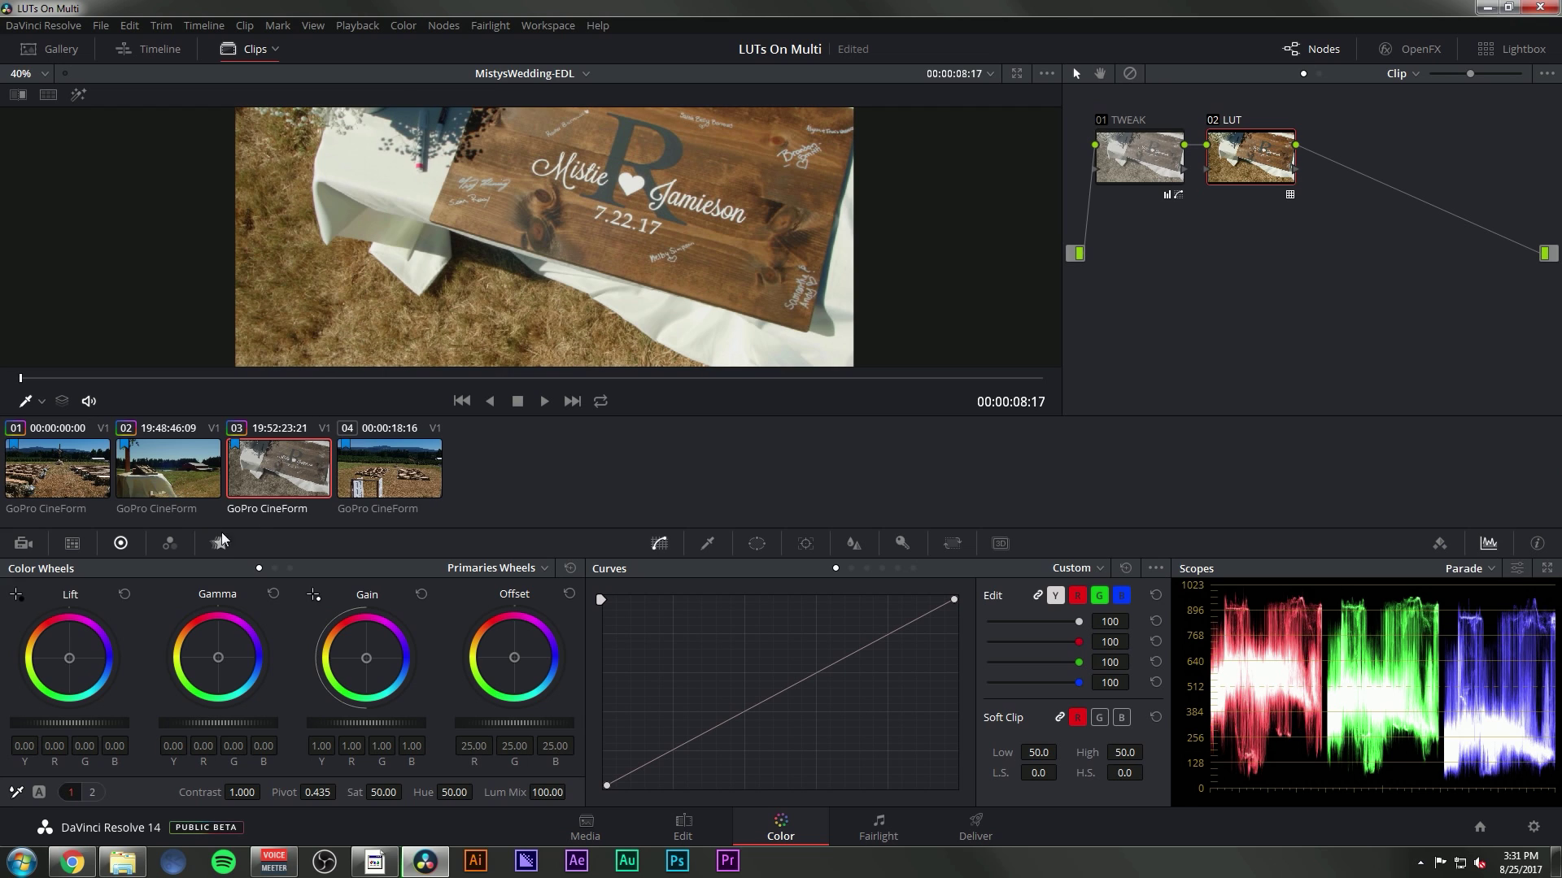
# Step: Compare the graded clips 02 and 03 with clips 01 and 04 to judge how well their colour and contrast match
pyautogui.click(381, 466)
pyautogui.scroll(-1, 543, 250)
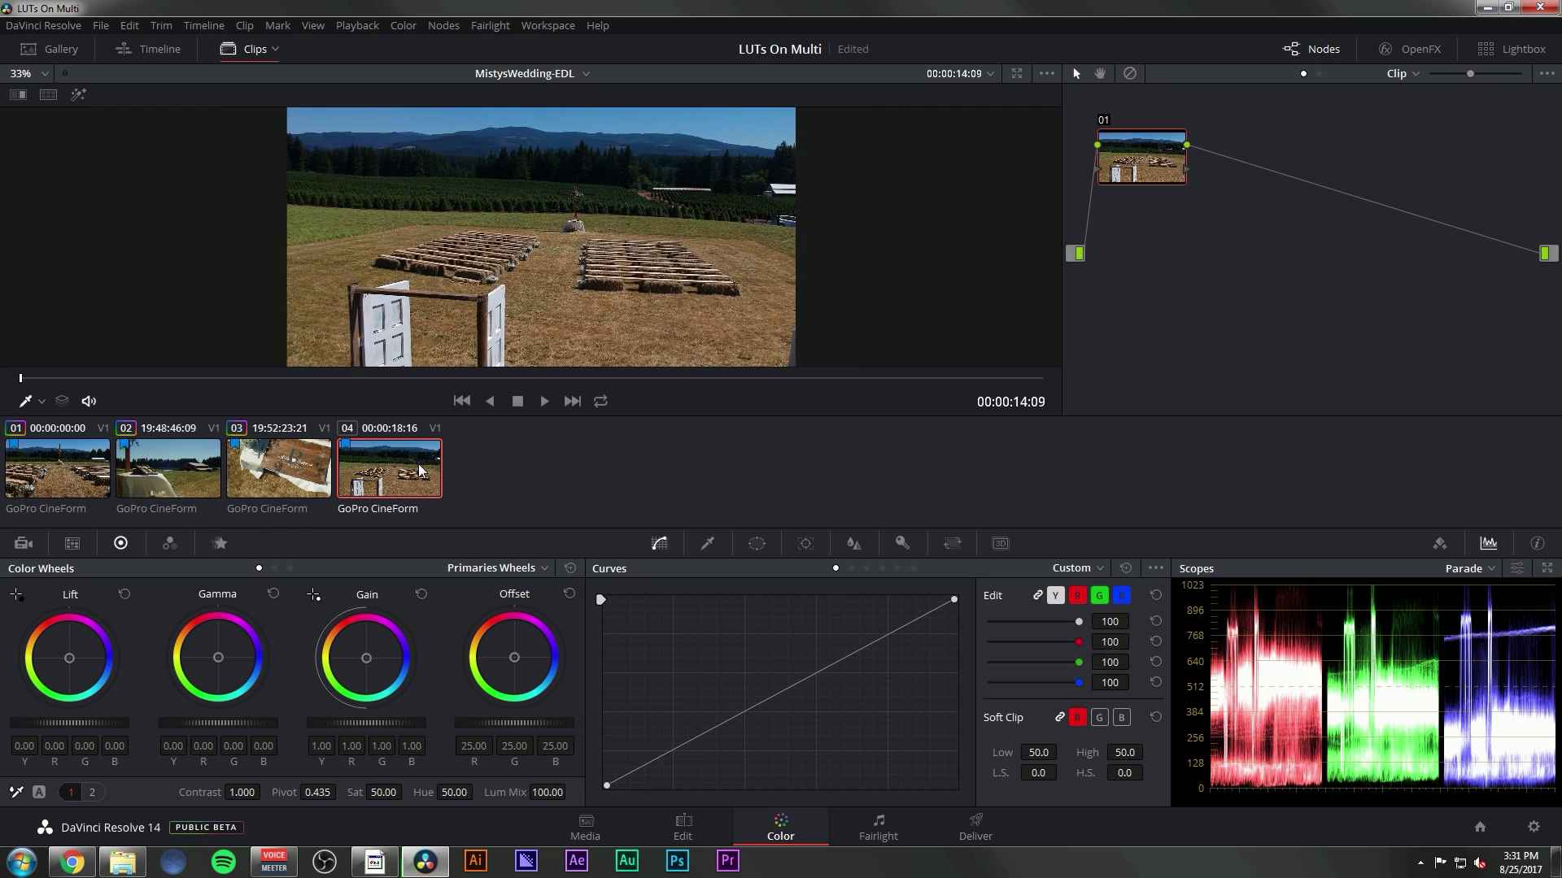
pyautogui.click(215, 473)
pyautogui.click(102, 471)
pyautogui.click(159, 476)
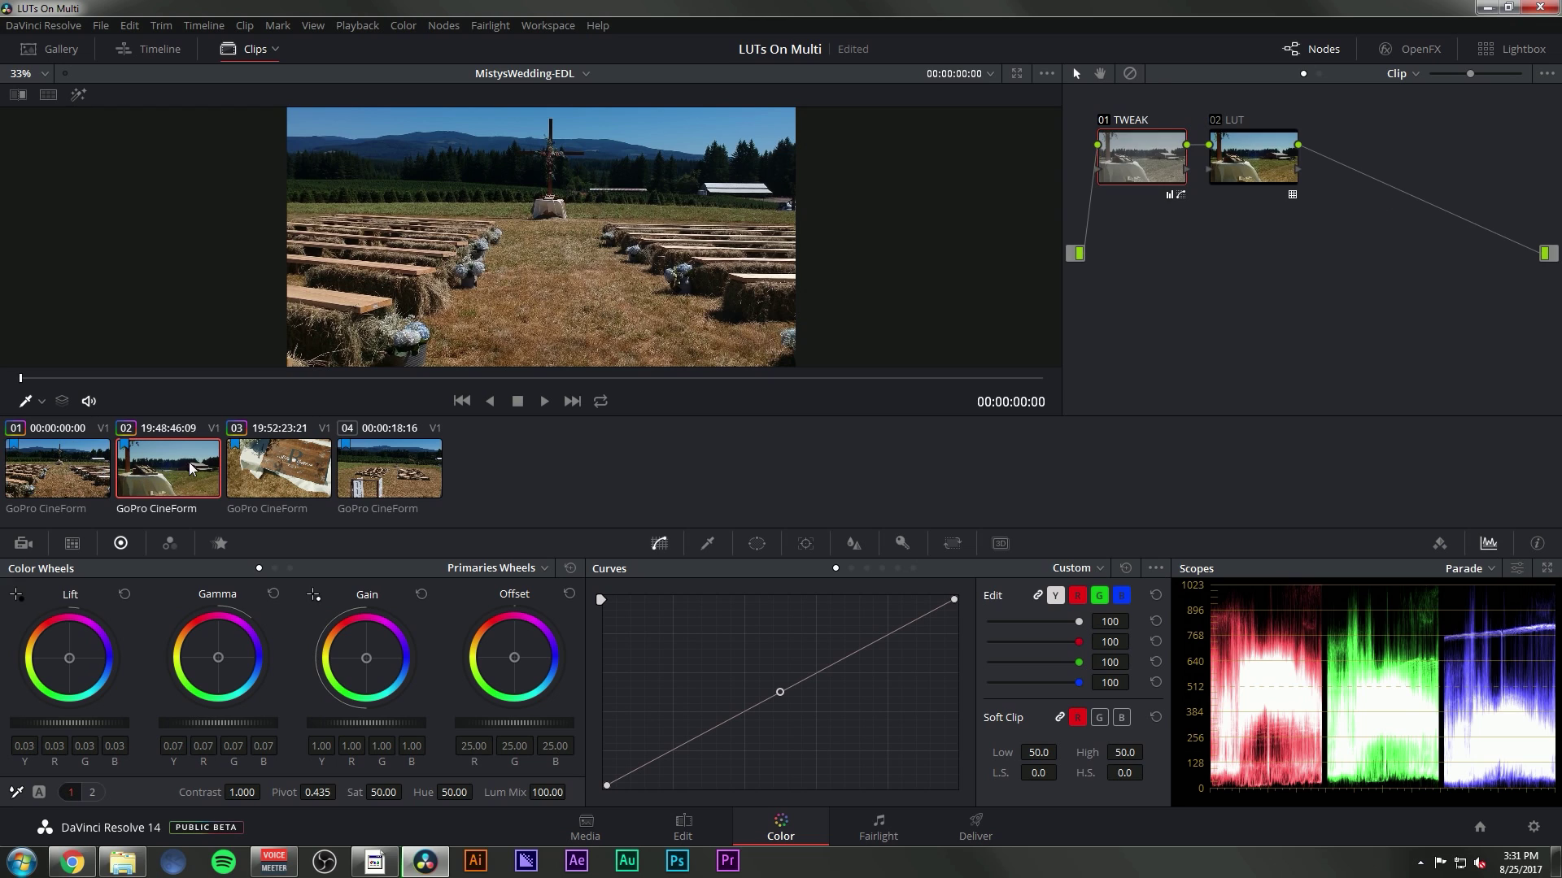
pyautogui.click(383, 470)
pyautogui.click(325, 488)
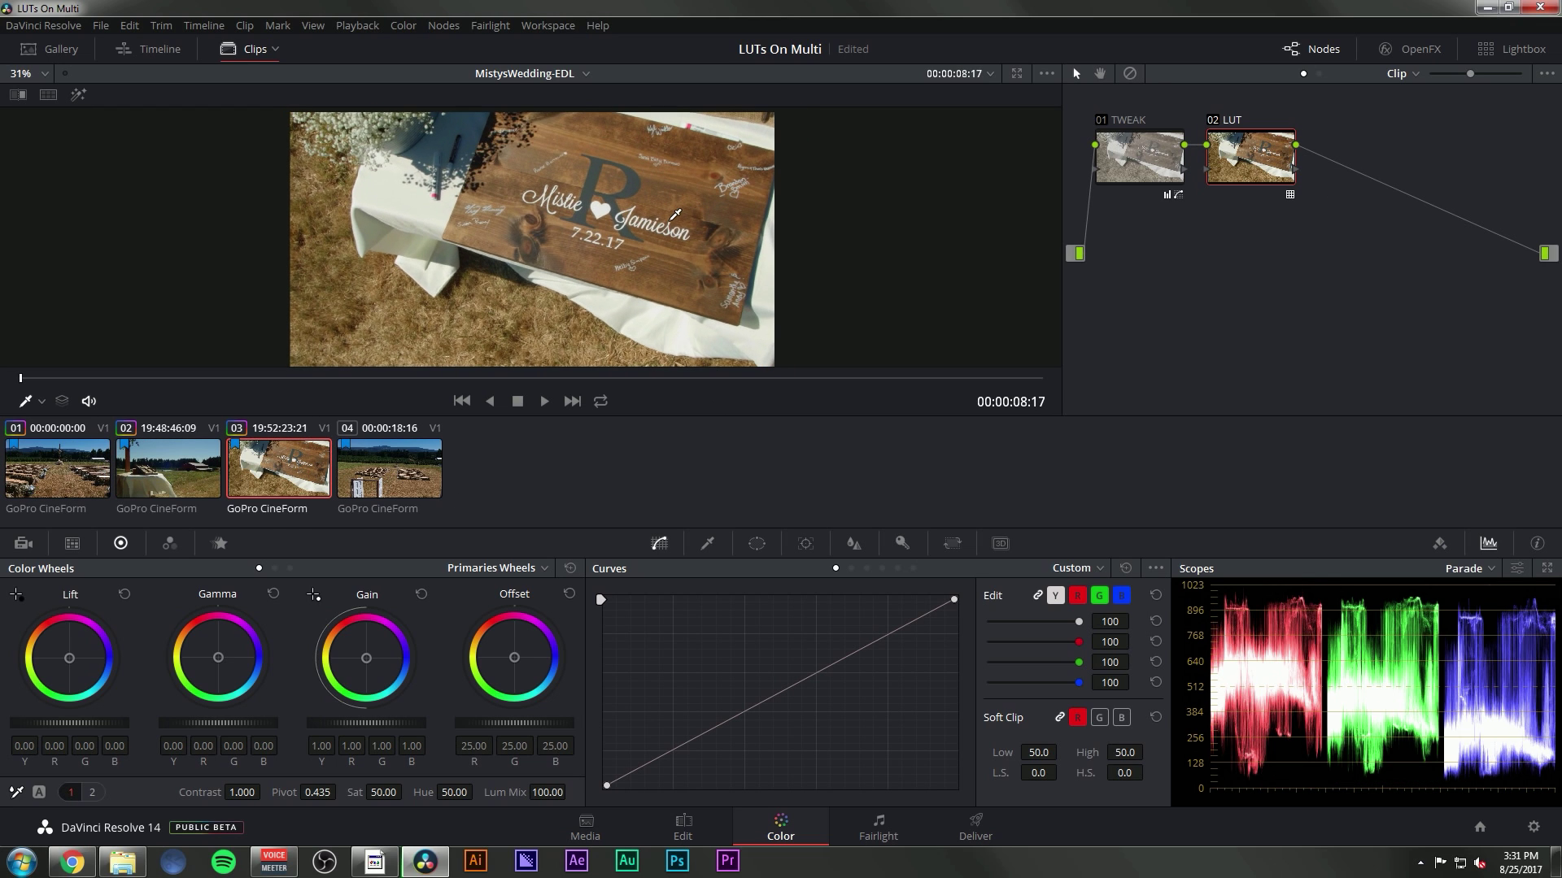
pyautogui.scroll(1, 498, 228)
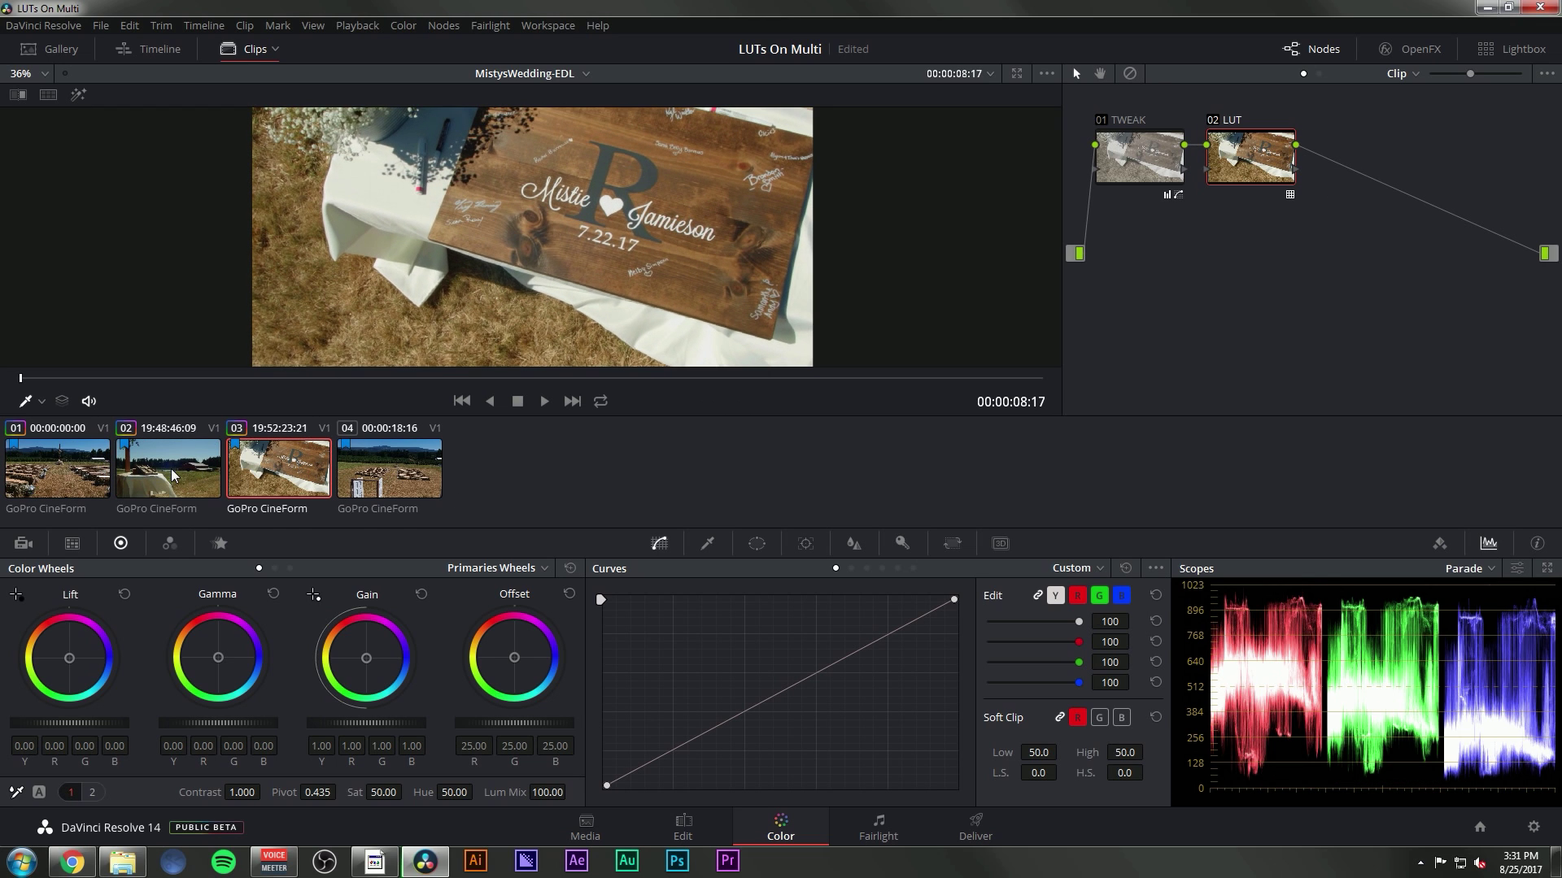
pyautogui.scroll(-2, 498, 228)
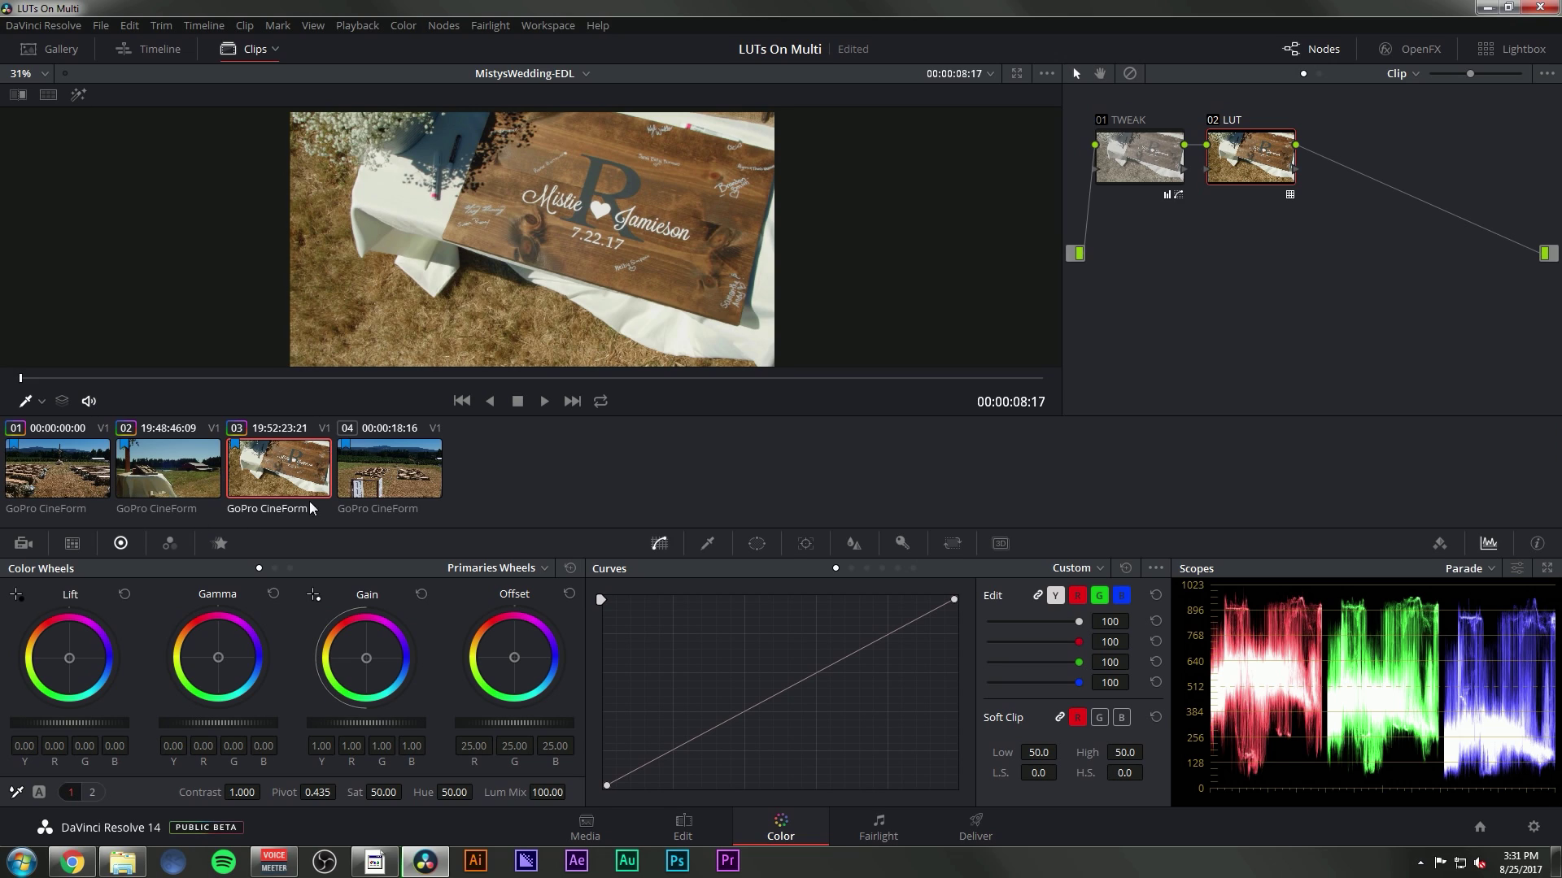
pyautogui.scroll(1, 434, 478)
pyautogui.click(412, 480)
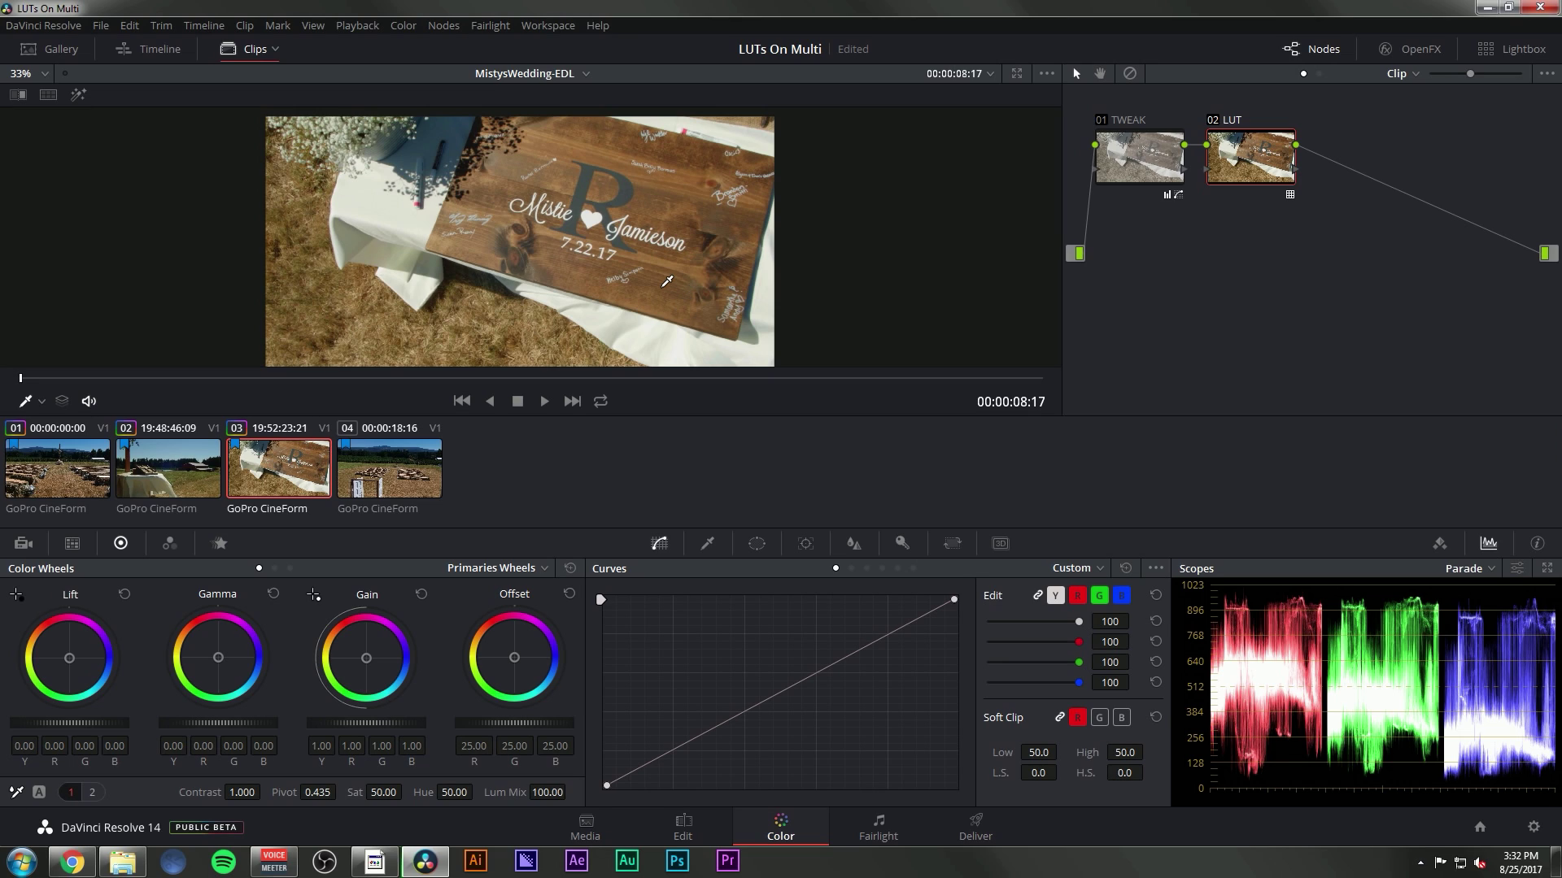
# Step: Add a serial node after the LUT node on clip 03 and label it LOOK
pyautogui.moveTo(1285, 185); pyautogui.dragTo(1287, 186)
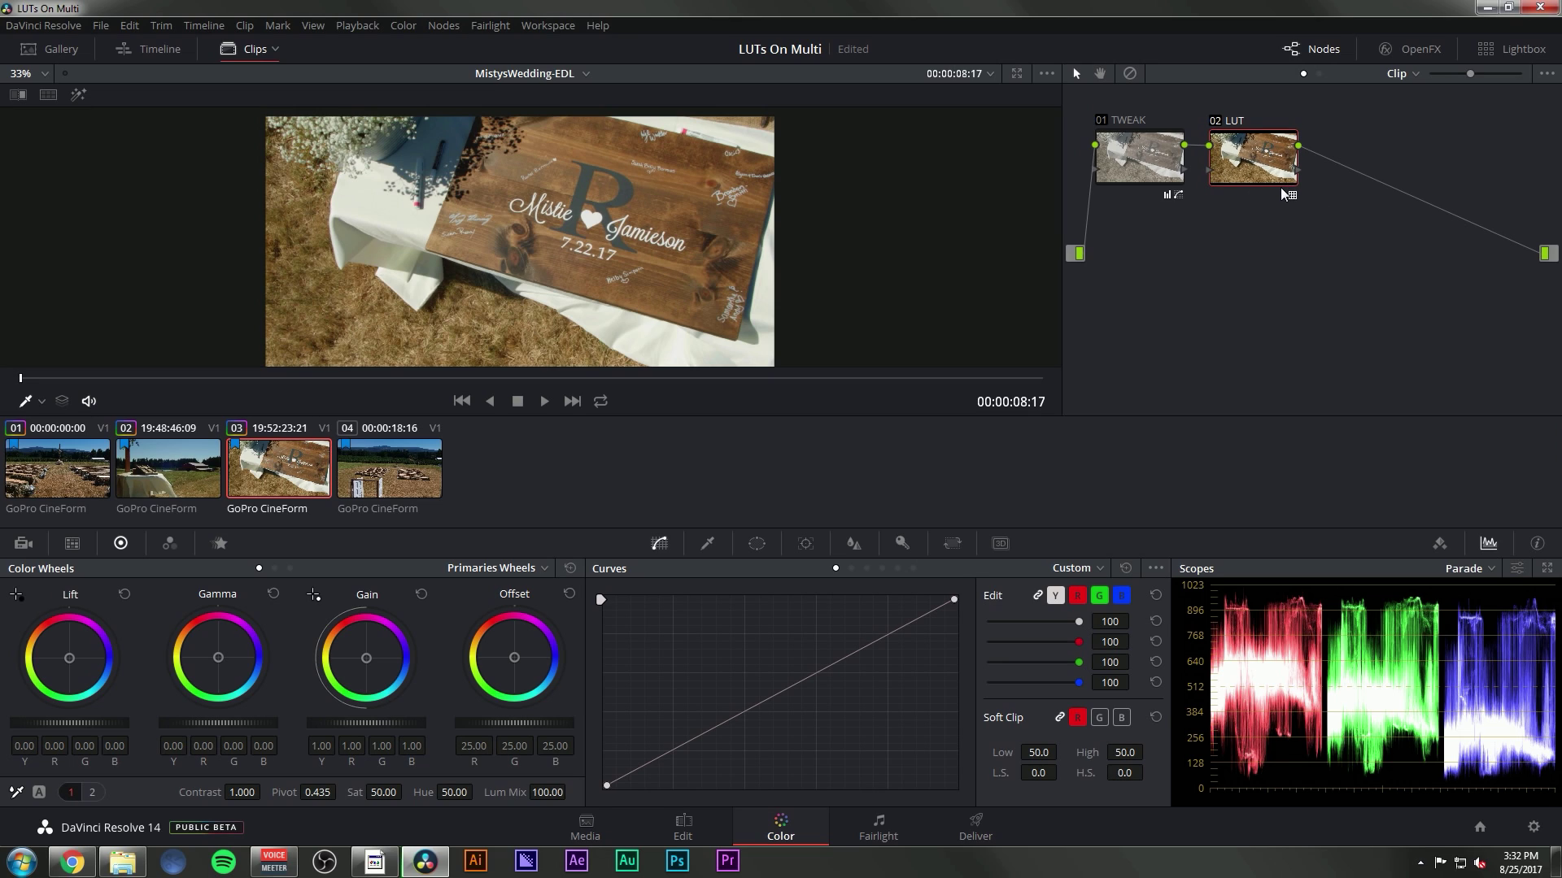
pyautogui.hotkey('alt', 's')
pyautogui.rightClick(1346, 142)
pyautogui.click(1391, 174)
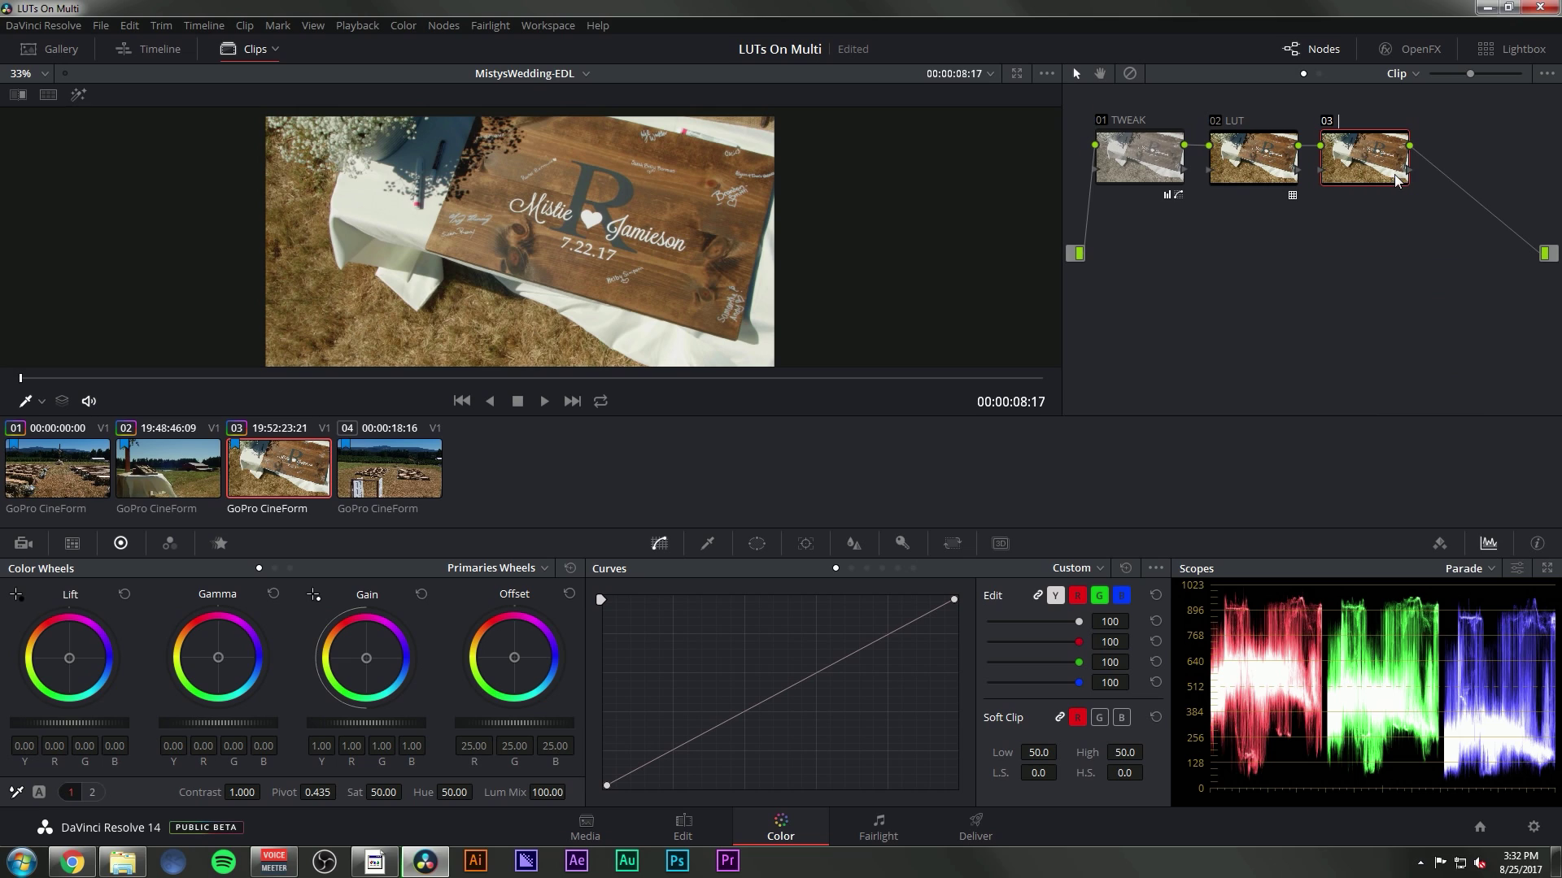
pyautogui.write('LOOK')
pyautogui.press('Return')
# Step: Tint the LOOK node blue-teal: Gain R 0.72, G 1.05, B 1.33; Gamma R -0.02, B 0.02; Lift R -0.04, G 0.01, B 0.03
pyautogui.moveTo(366, 658); pyautogui.dragTo(372, 664)
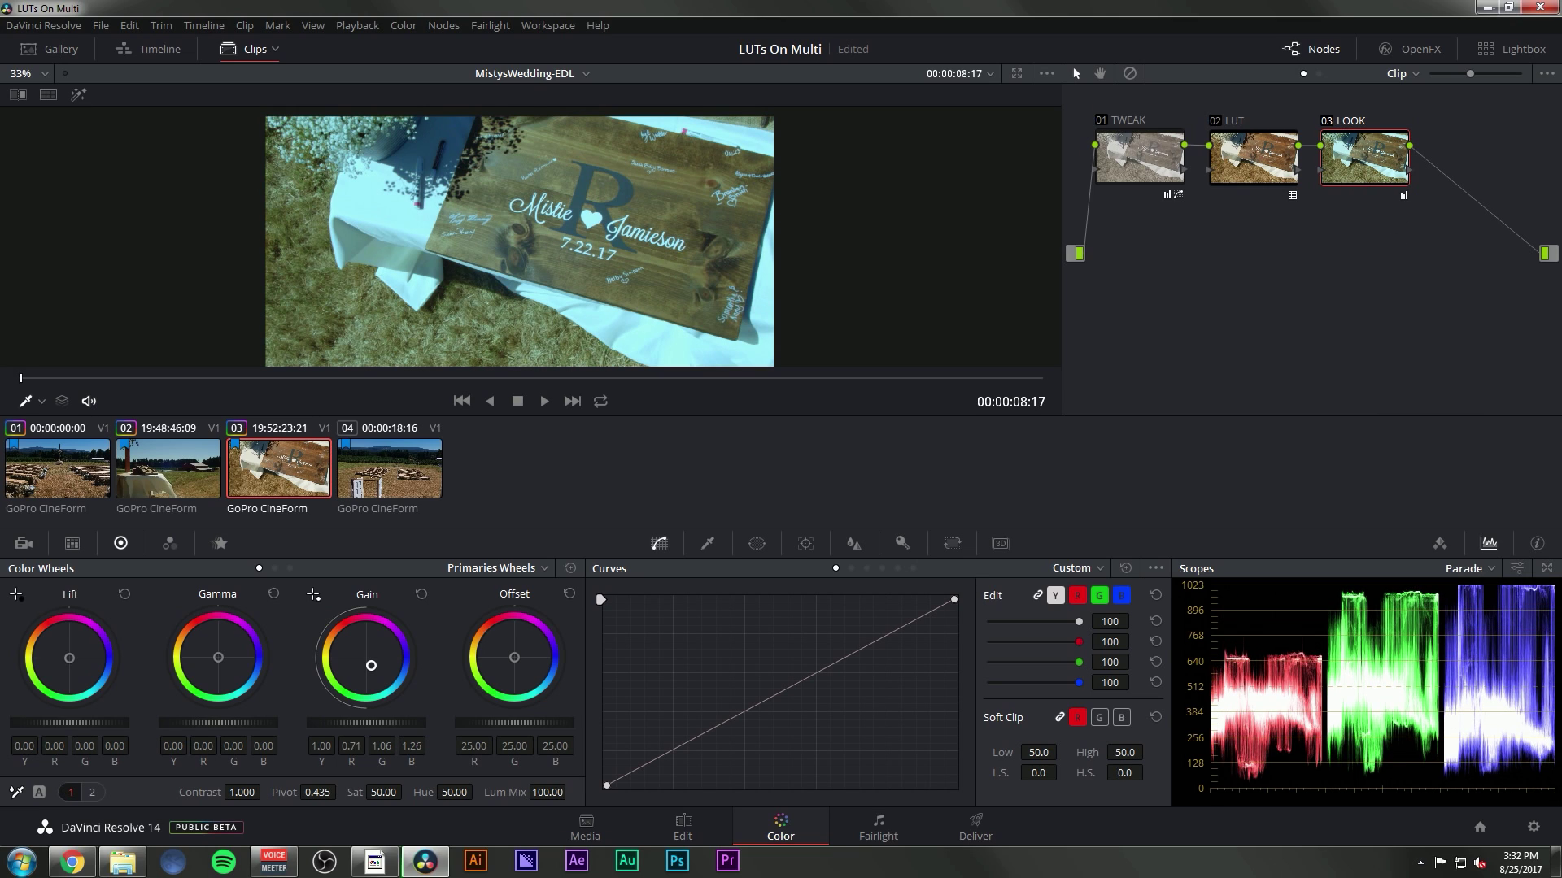
pyautogui.moveTo(218, 657); pyautogui.dragTo(221, 660)
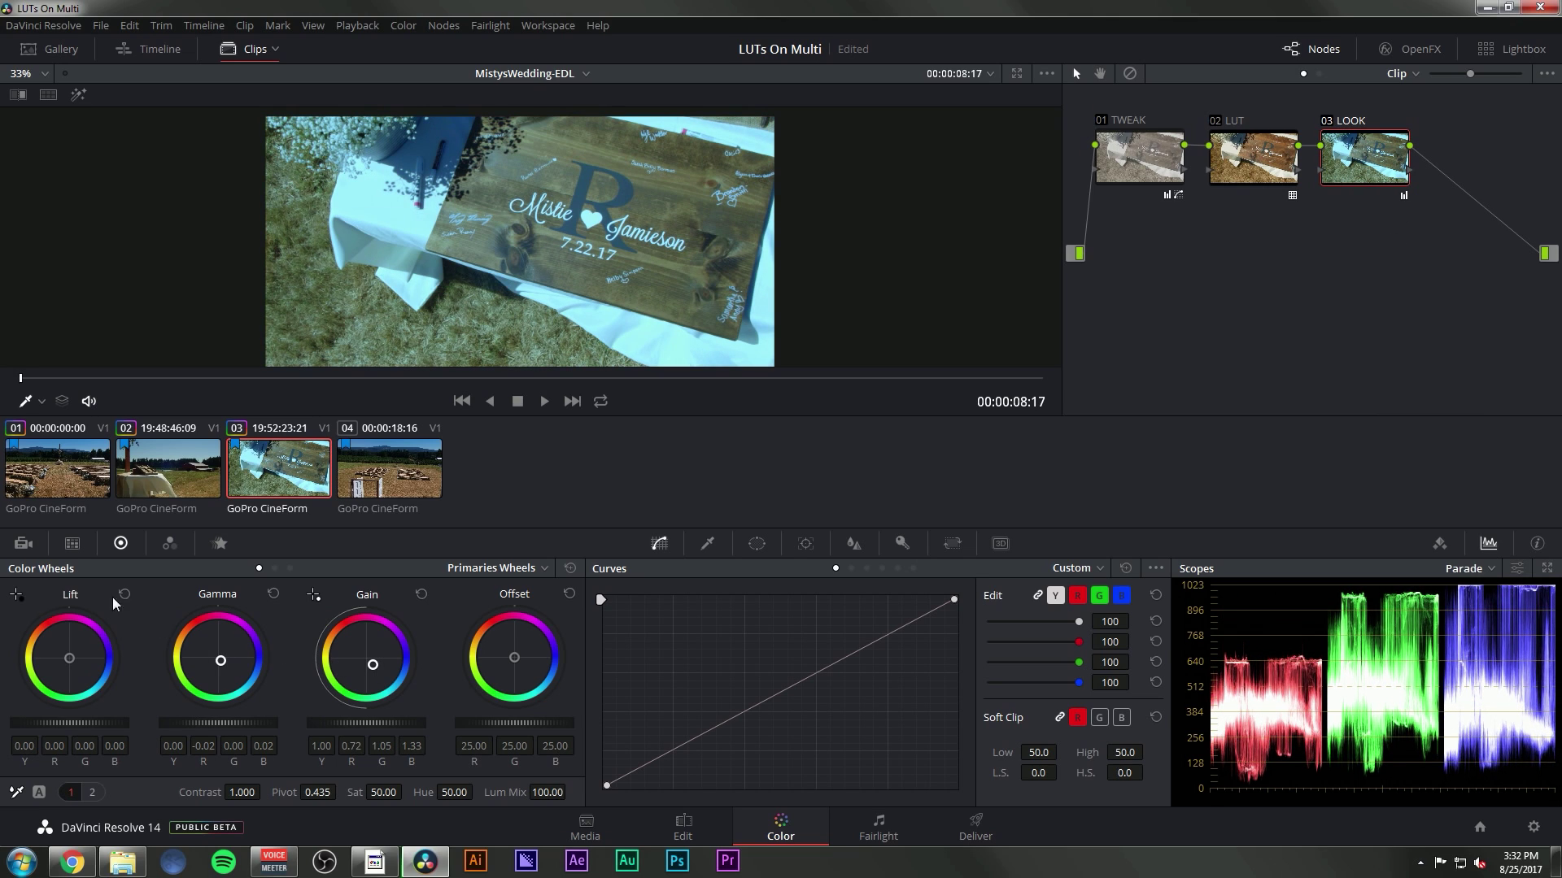
pyautogui.moveTo(65, 652); pyautogui.dragTo(68, 655)
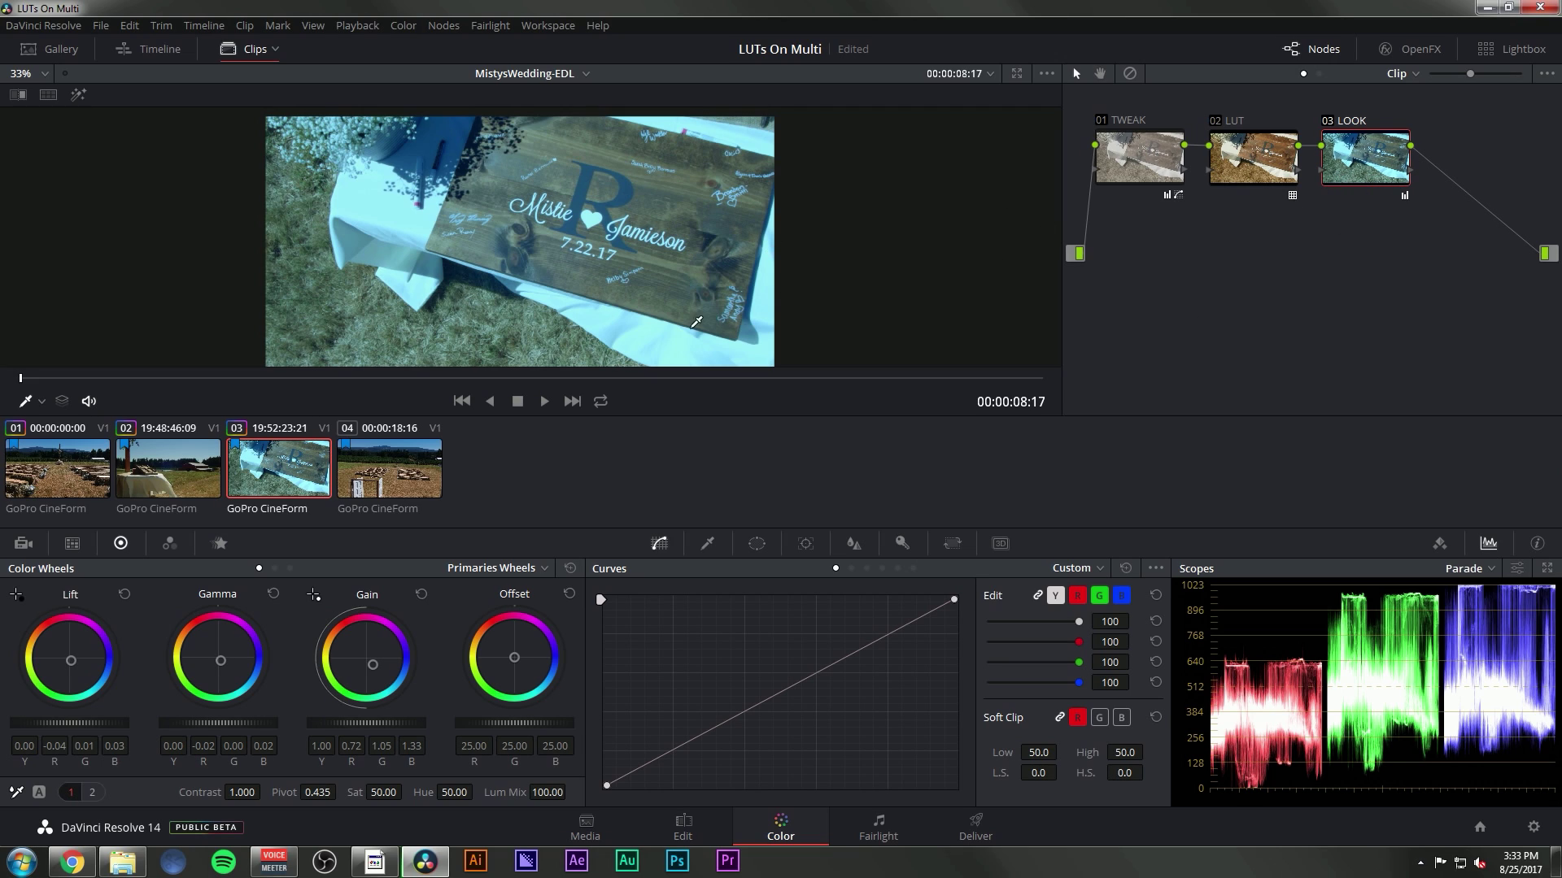
# Step: Add the LOOK grade from clip 03 as a final node on clips 02, 04 and 01
pyautogui.press('Up')
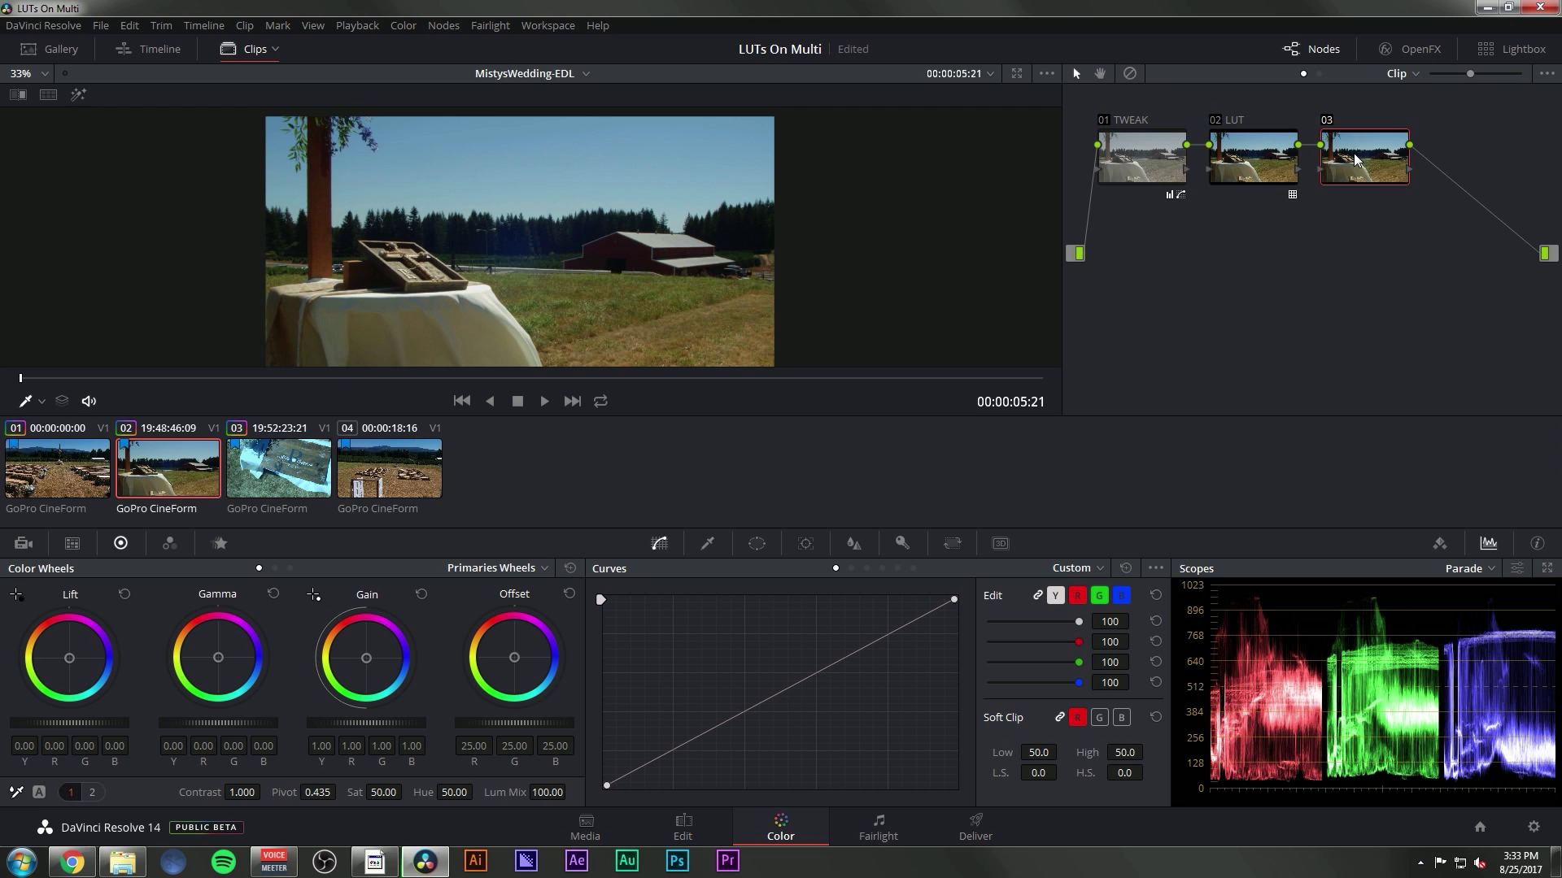
pyautogui.click(400, 492)
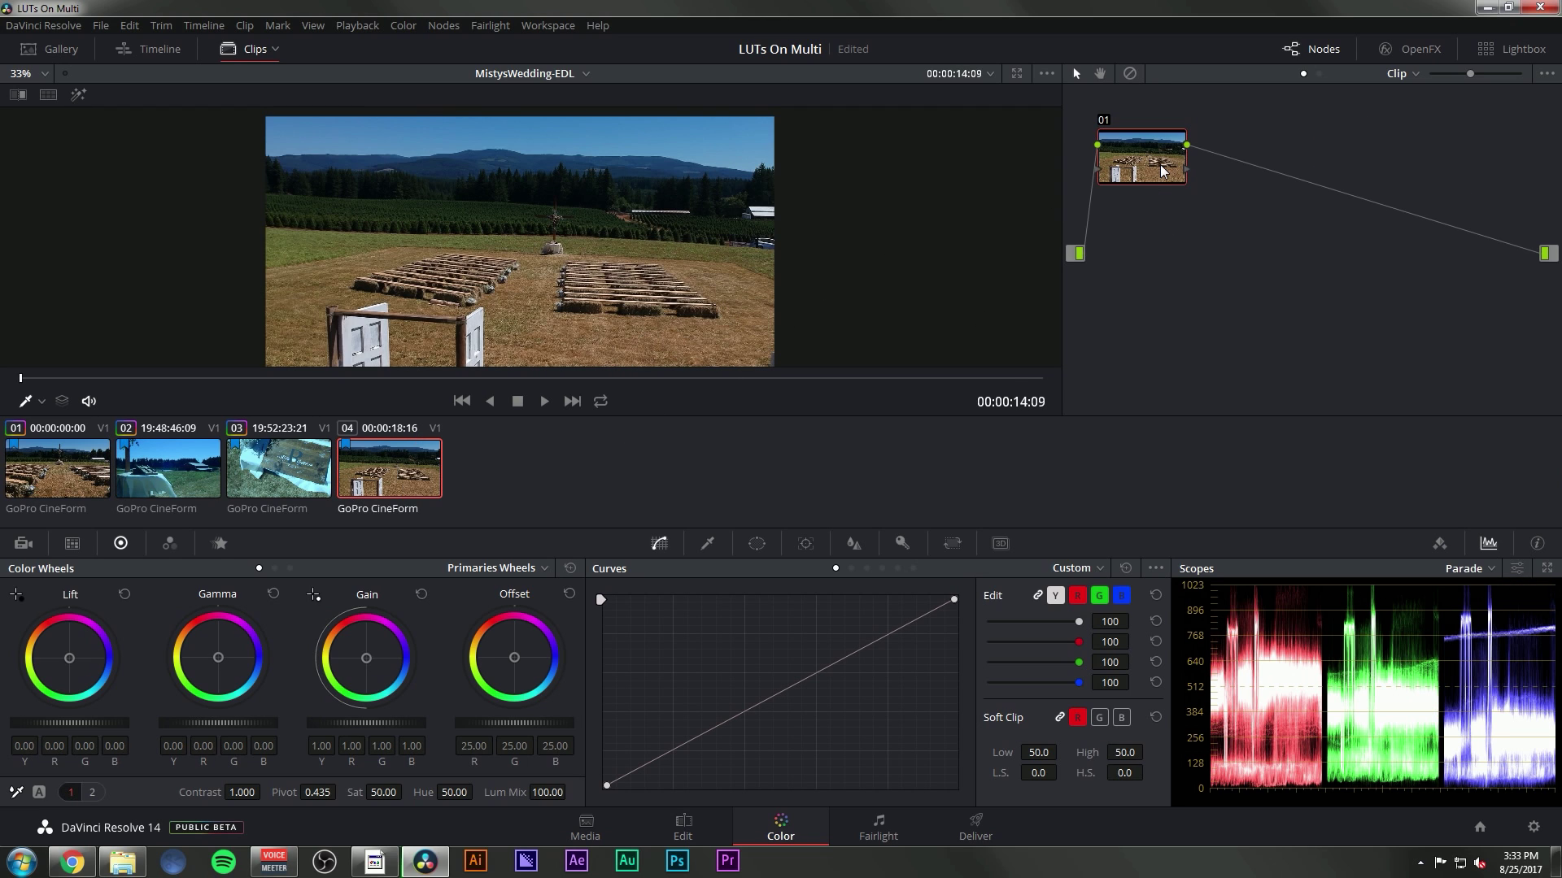
pyautogui.hotkey('alt', 's')
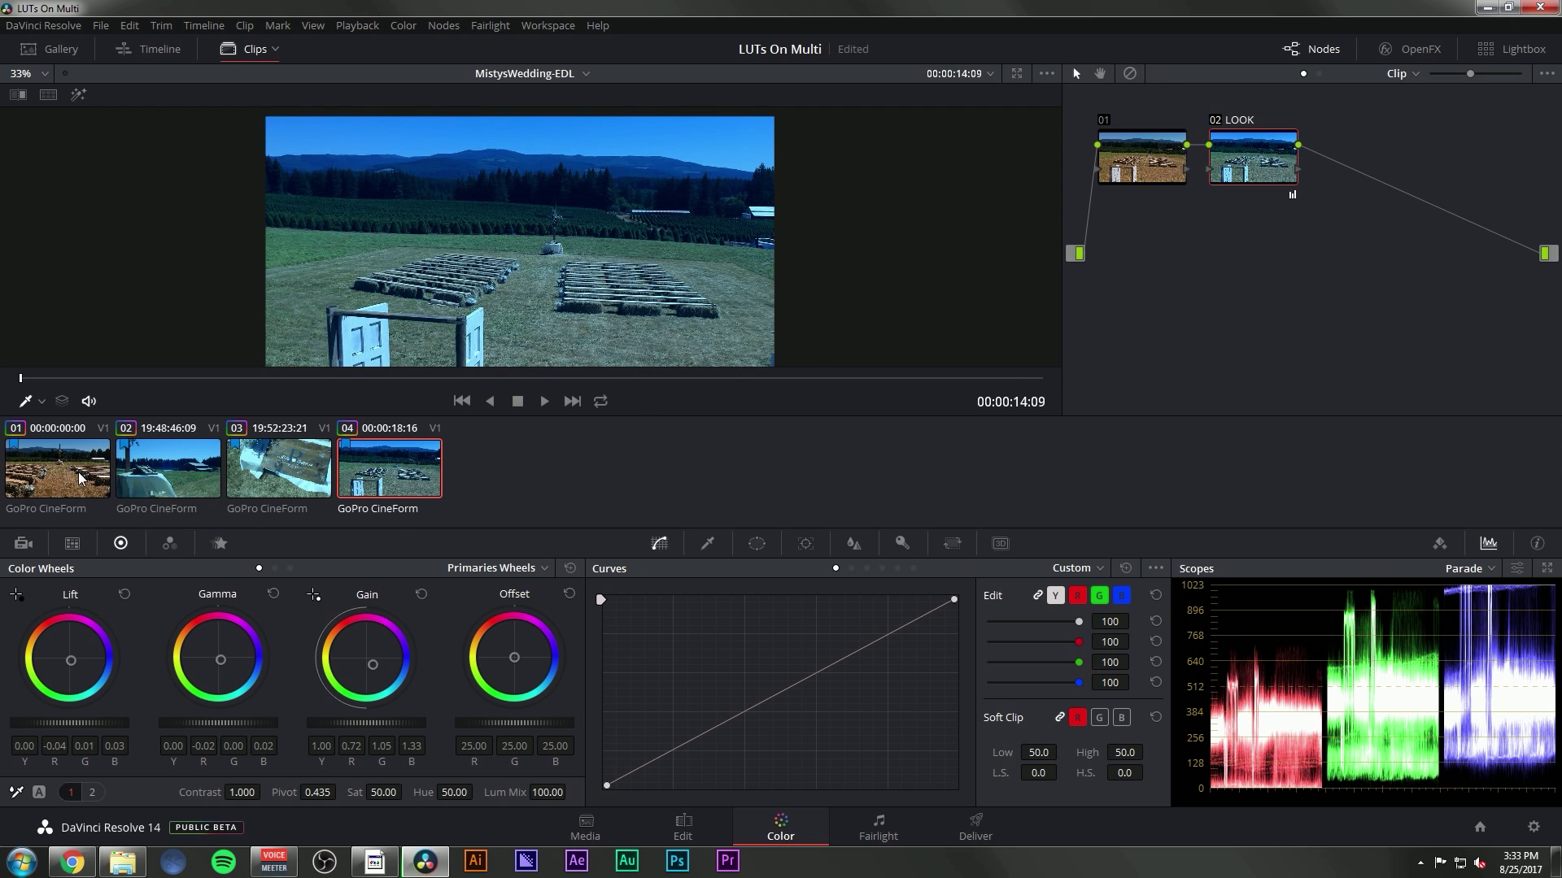
pyautogui.click(63, 472)
pyautogui.click(406, 455)
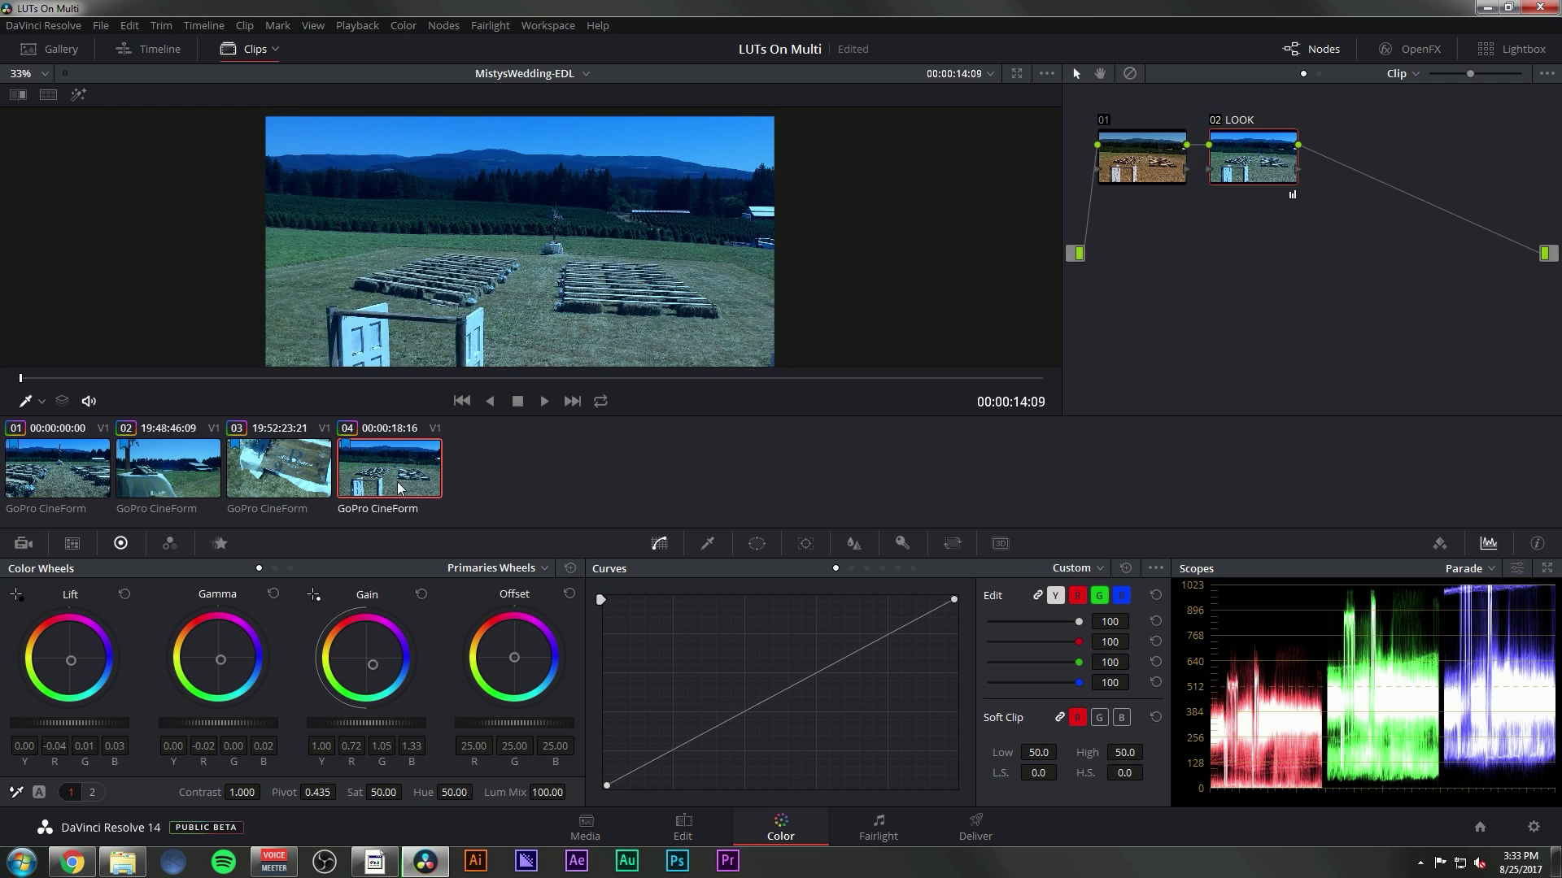
# Step: Go through all four clips to judge how consistent the shared LOOK grade appears across them
pyautogui.click(310, 473)
pyautogui.click(175, 476)
pyautogui.click(69, 467)
pyautogui.click(175, 475)
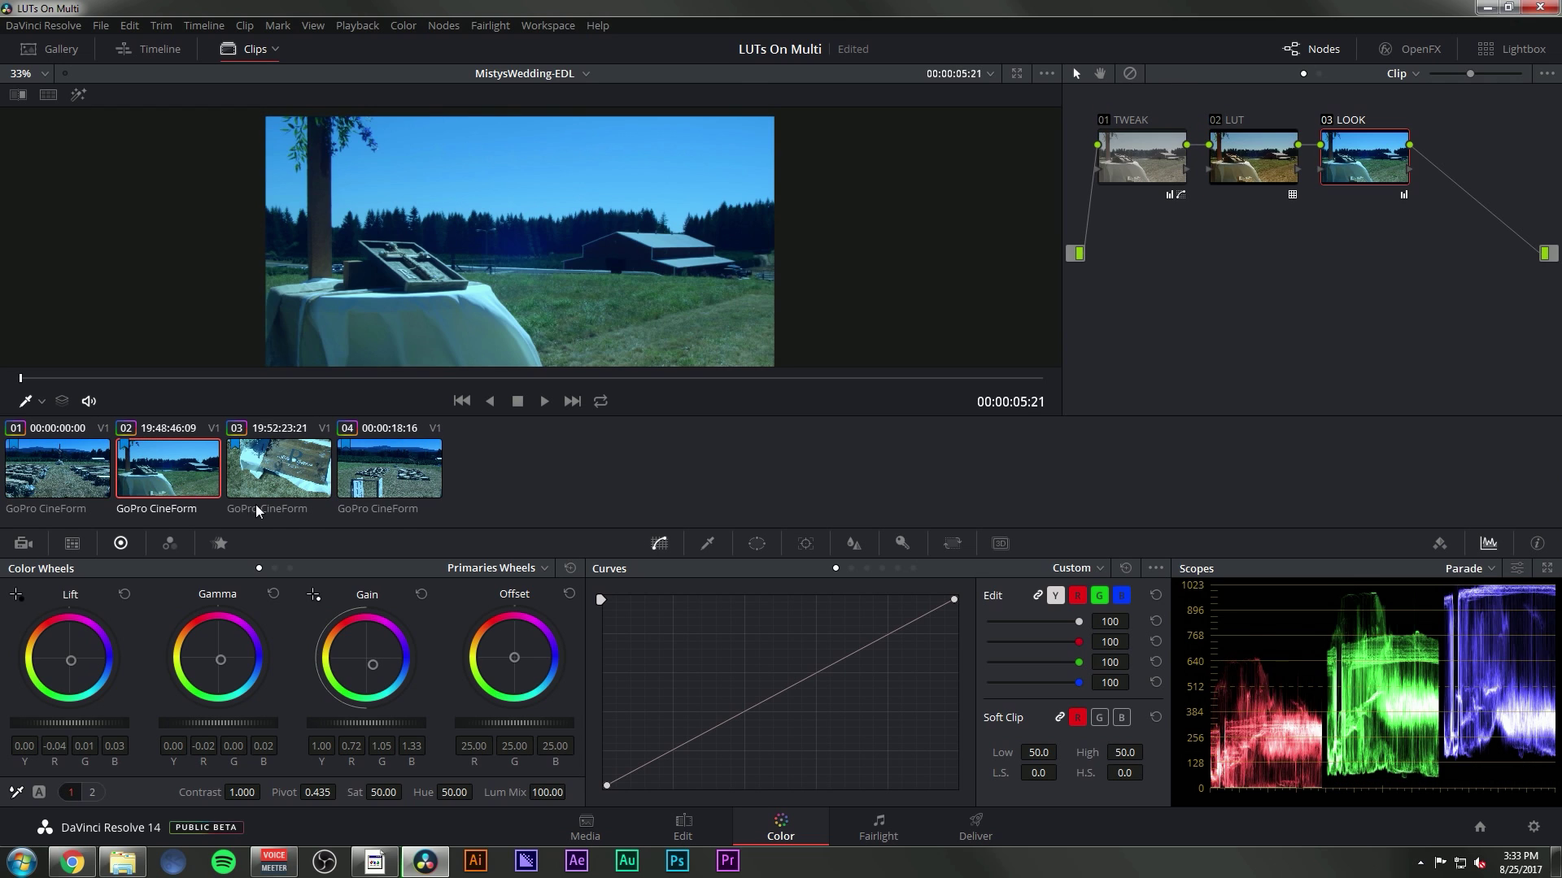
pyautogui.click(279, 472)
pyautogui.click(389, 484)
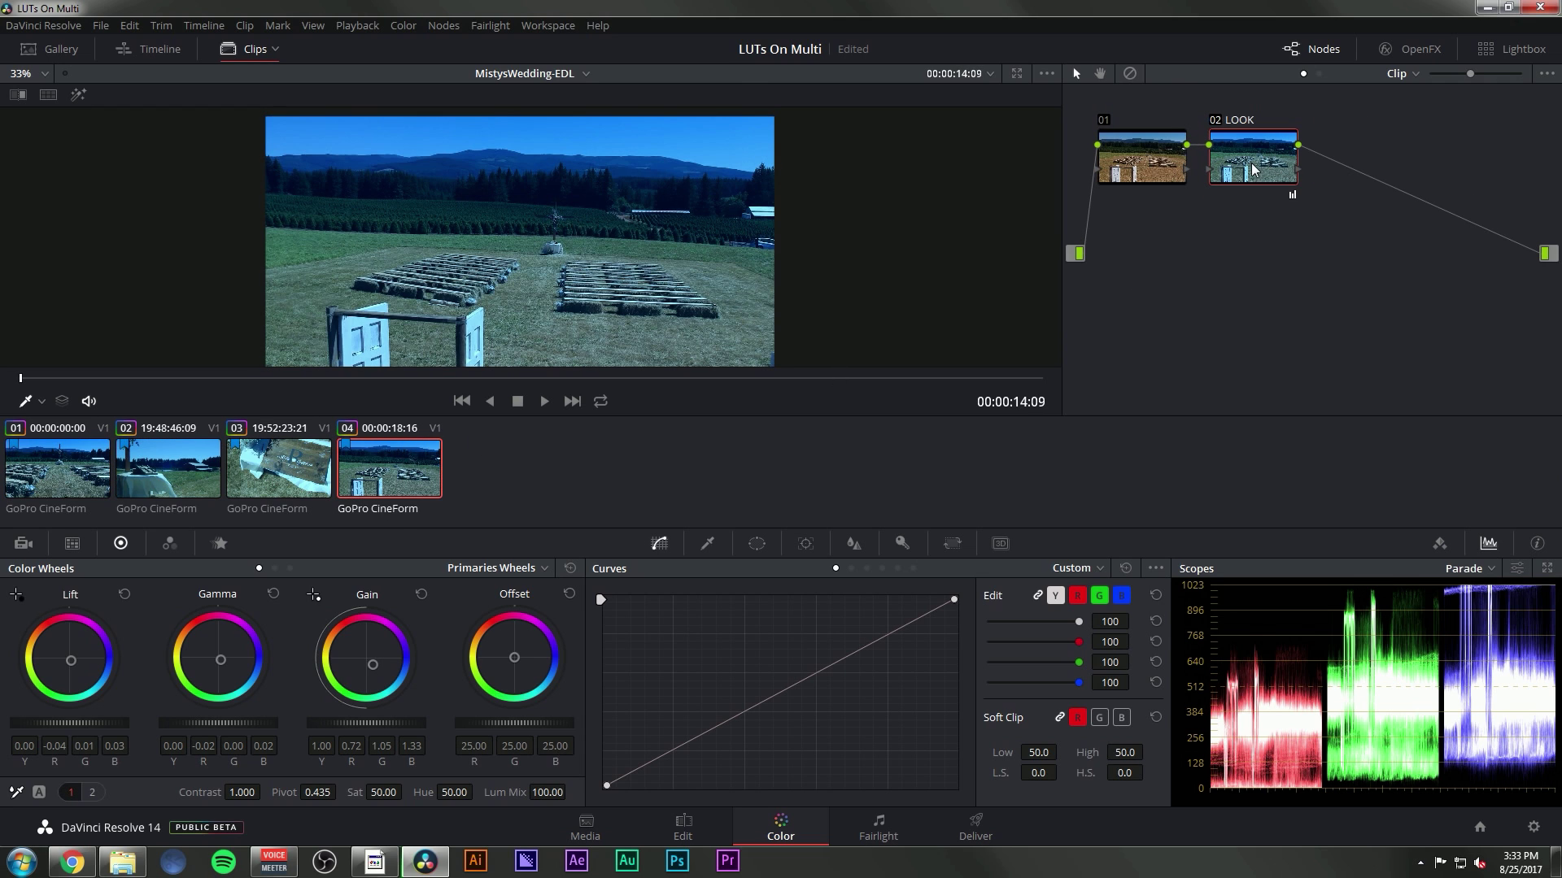
# Step: Remove the LOOK nodes from the clips
pyautogui.press('Delete')
pyautogui.click(291, 457)
# Step: Select all four clips and add them into a new group named Group 1
pyautogui.hotkey('ctrl', 'a')
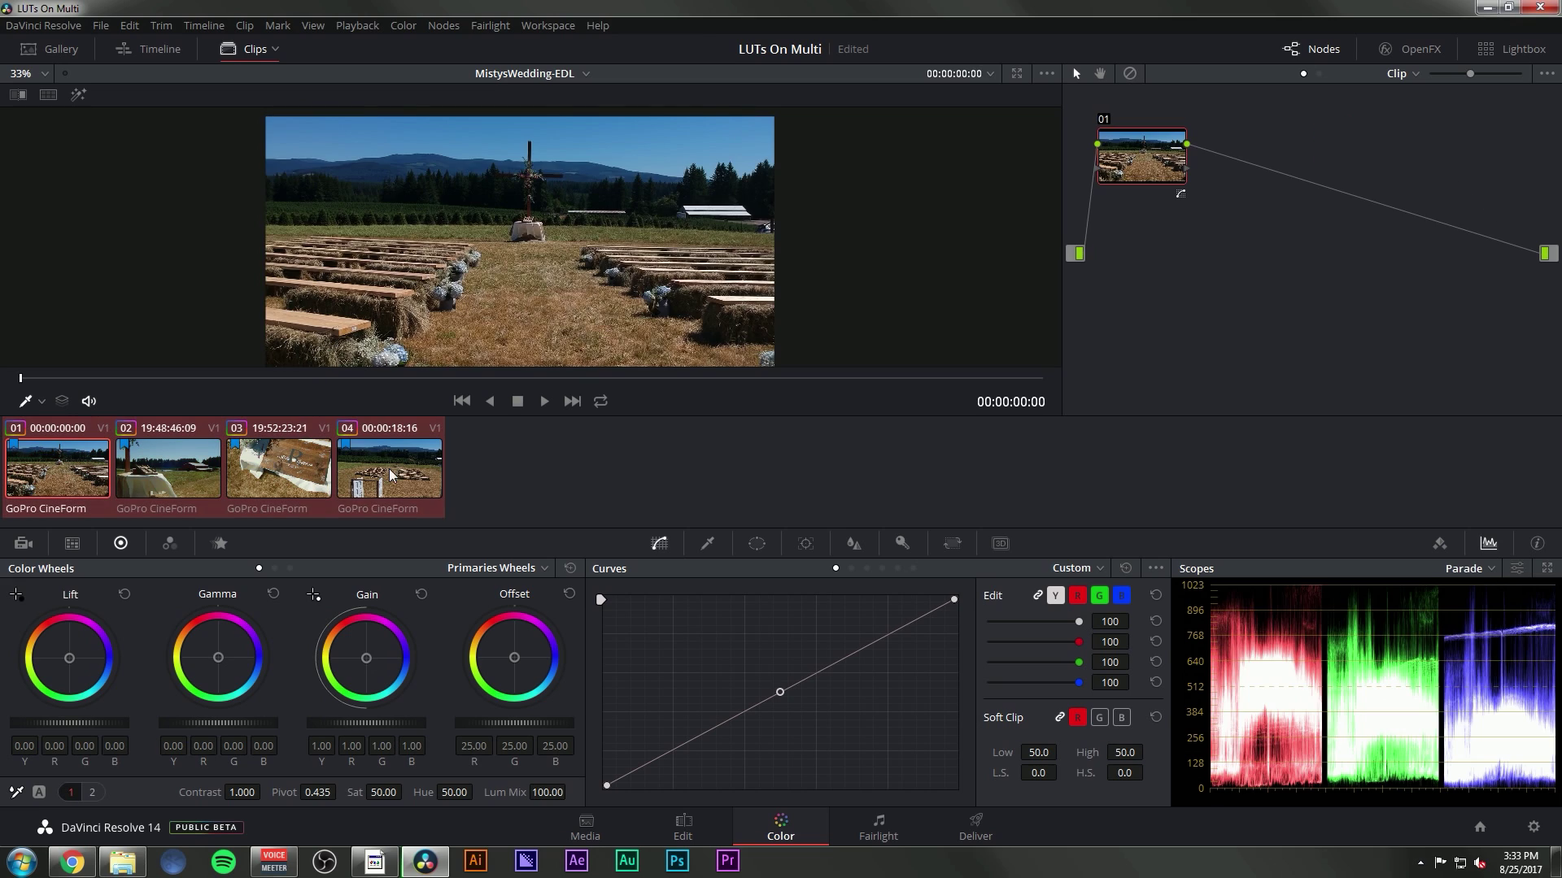
pyautogui.rightClick(420, 461)
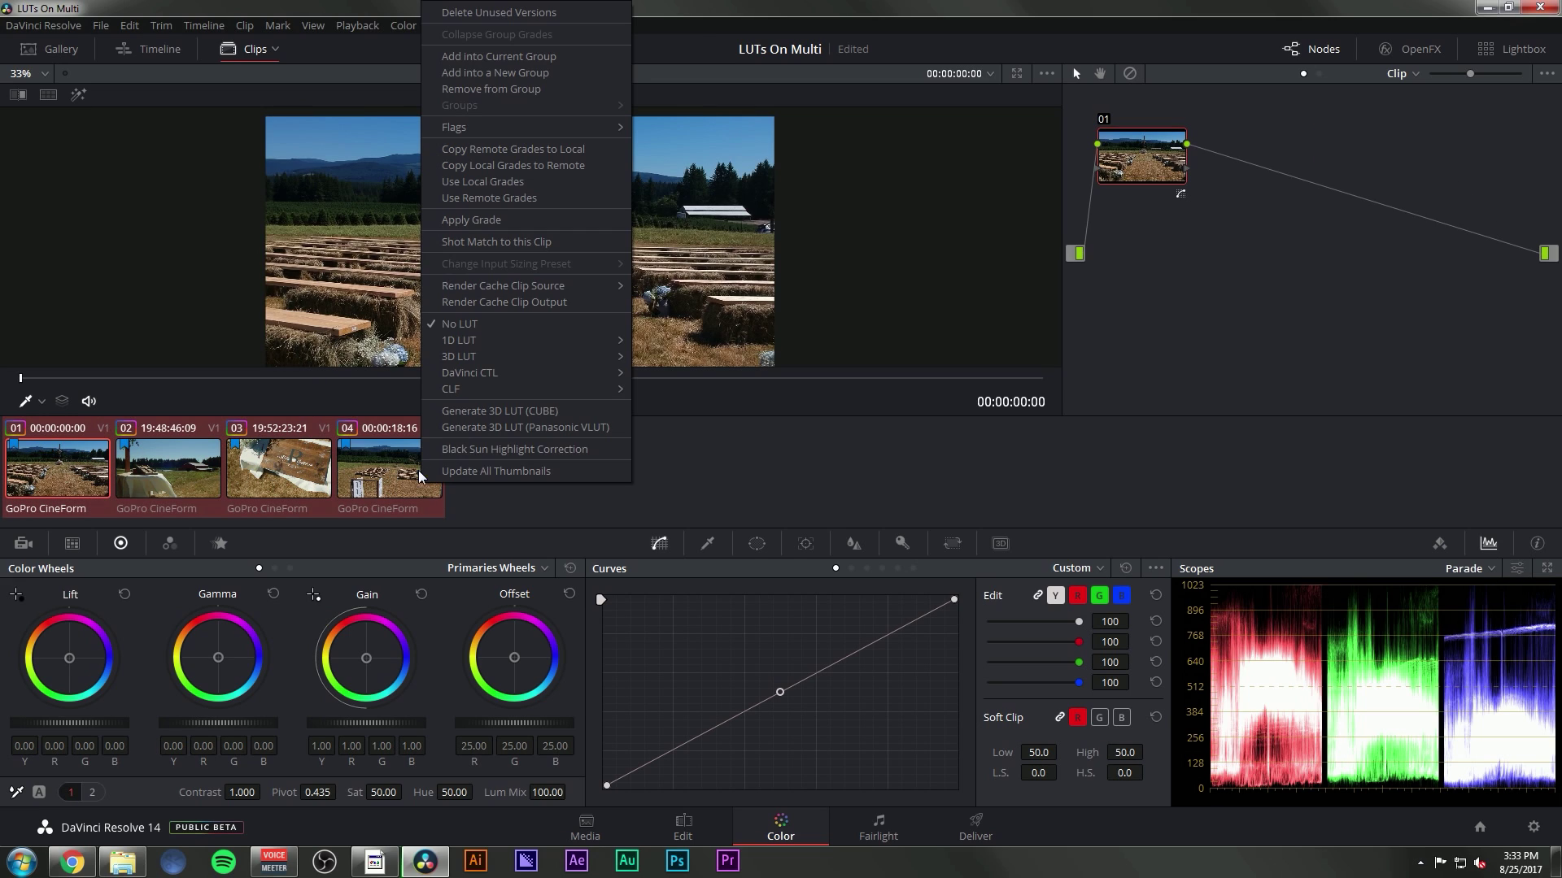
pyautogui.click(545, 78)
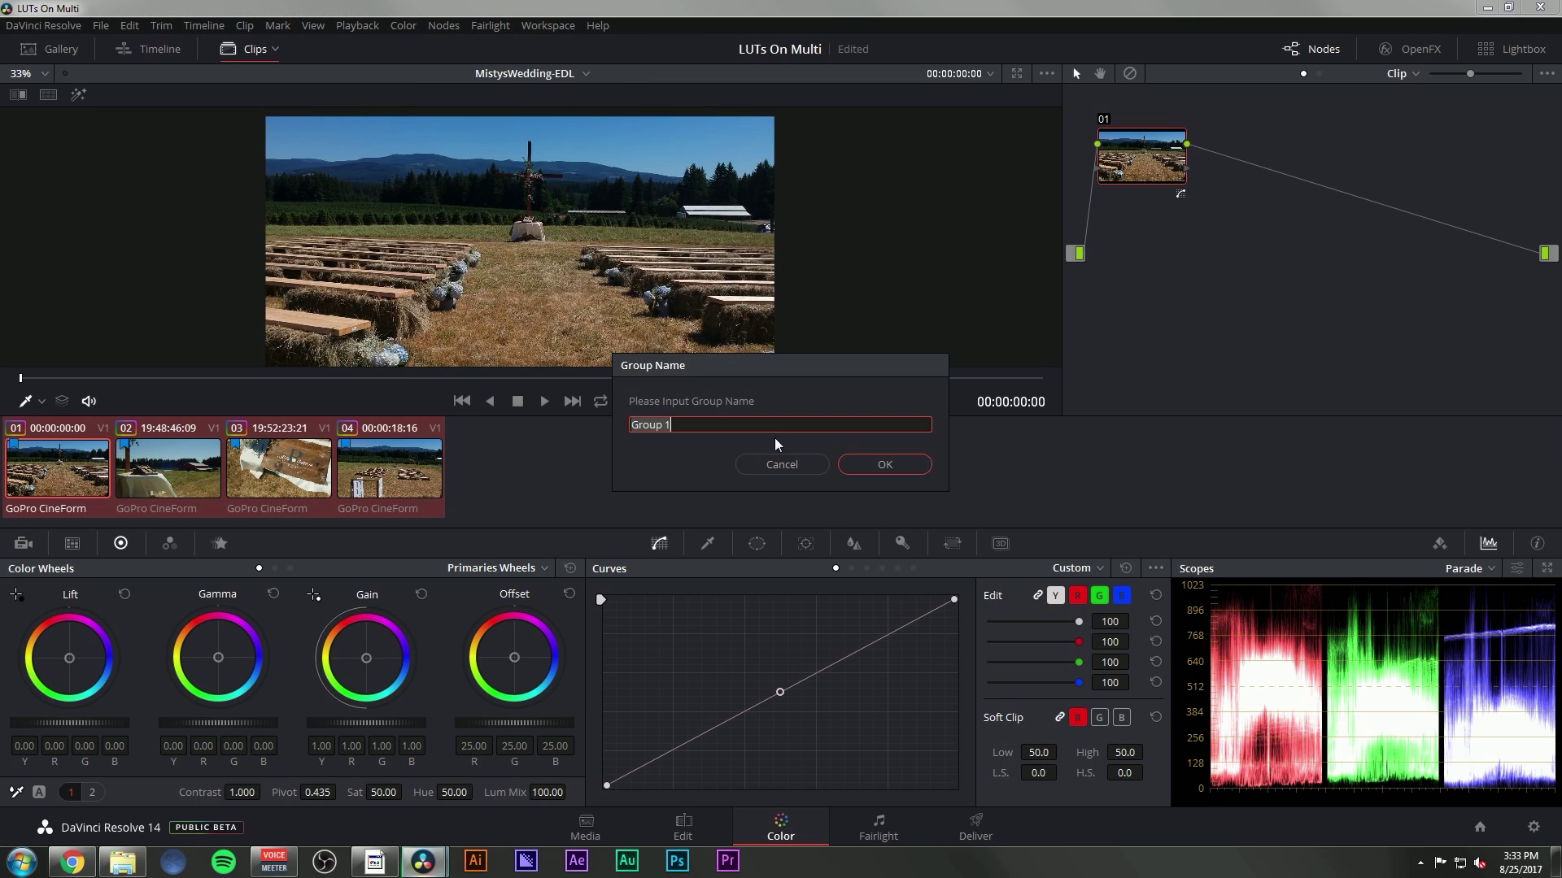
pyautogui.click(885, 464)
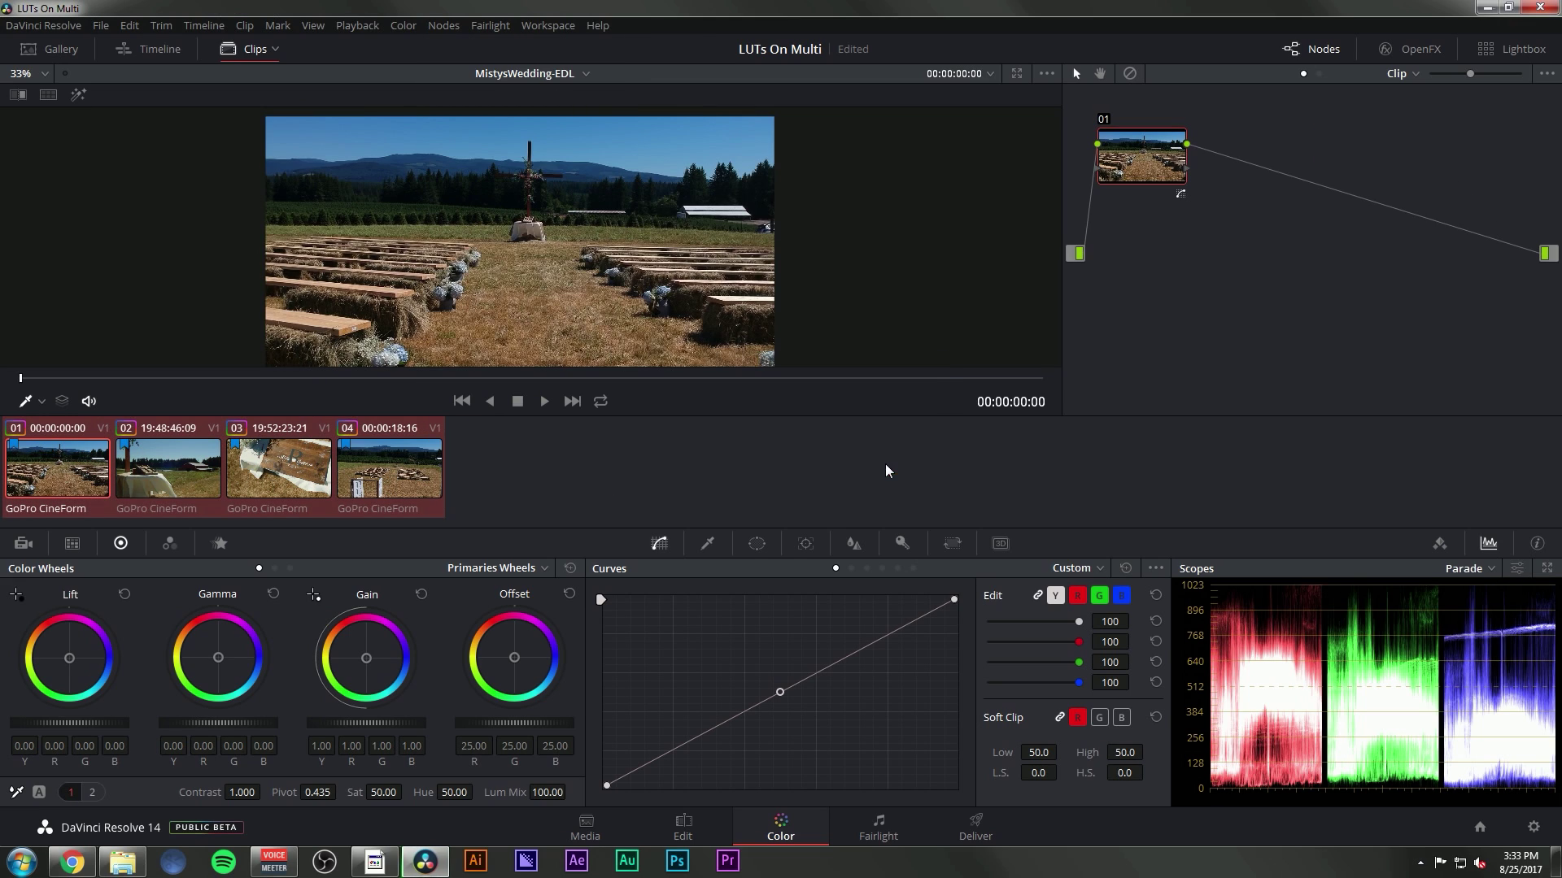
# Step: At Group Post-Clip level, tint the node blue-teal with Gain R 0.56, G 1.08, B 1.48 and Gamma R -0.03, G 0.01, B 0.04
pyautogui.click(1394, 72)
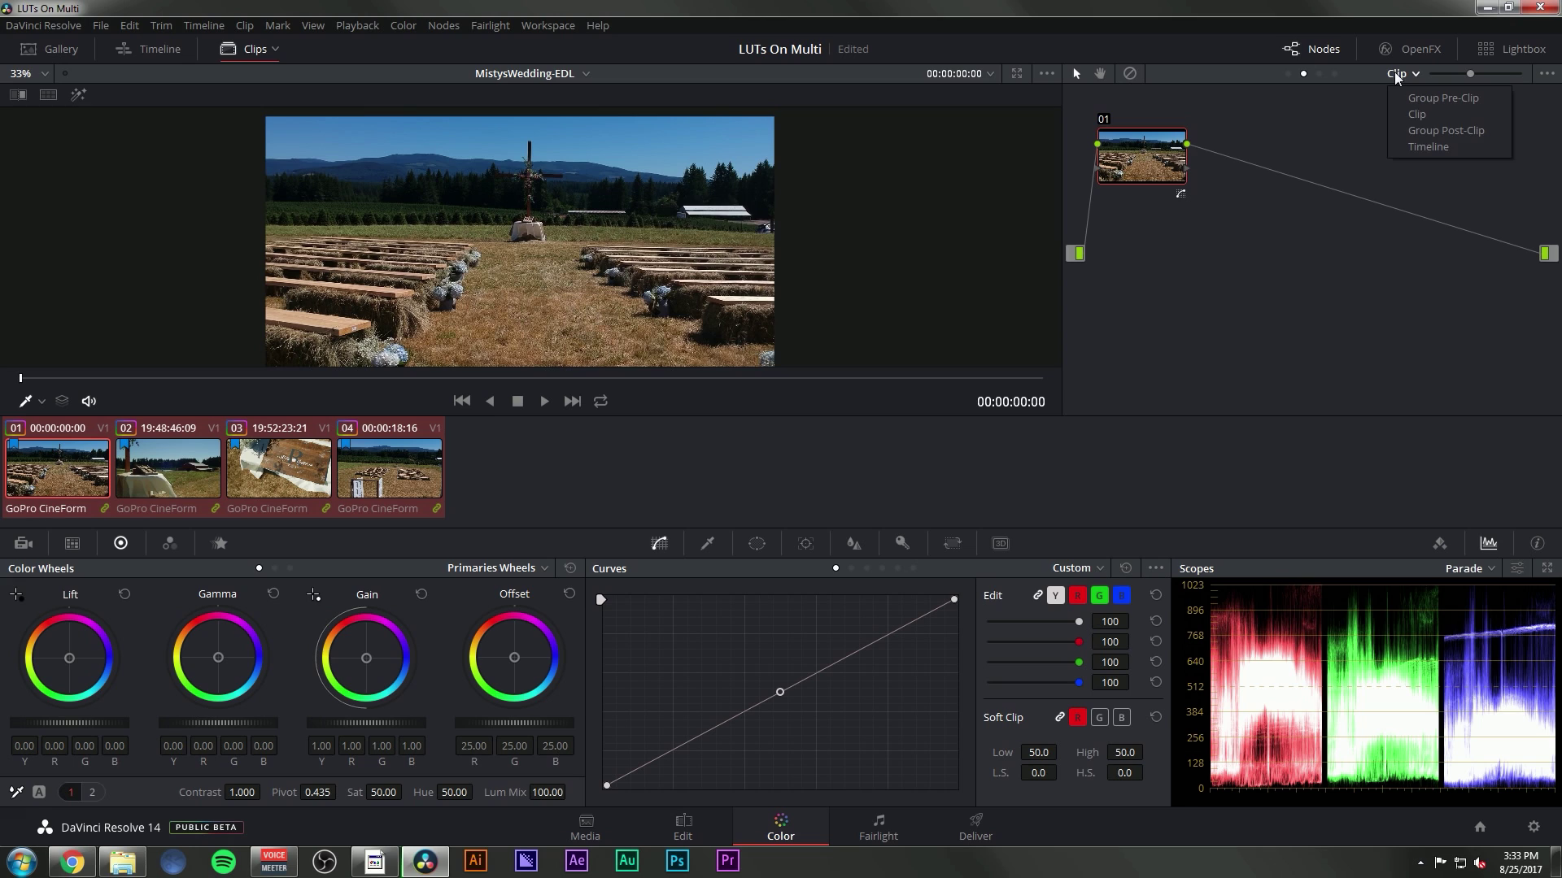
pyautogui.click(1445, 131)
pyautogui.click(377, 487)
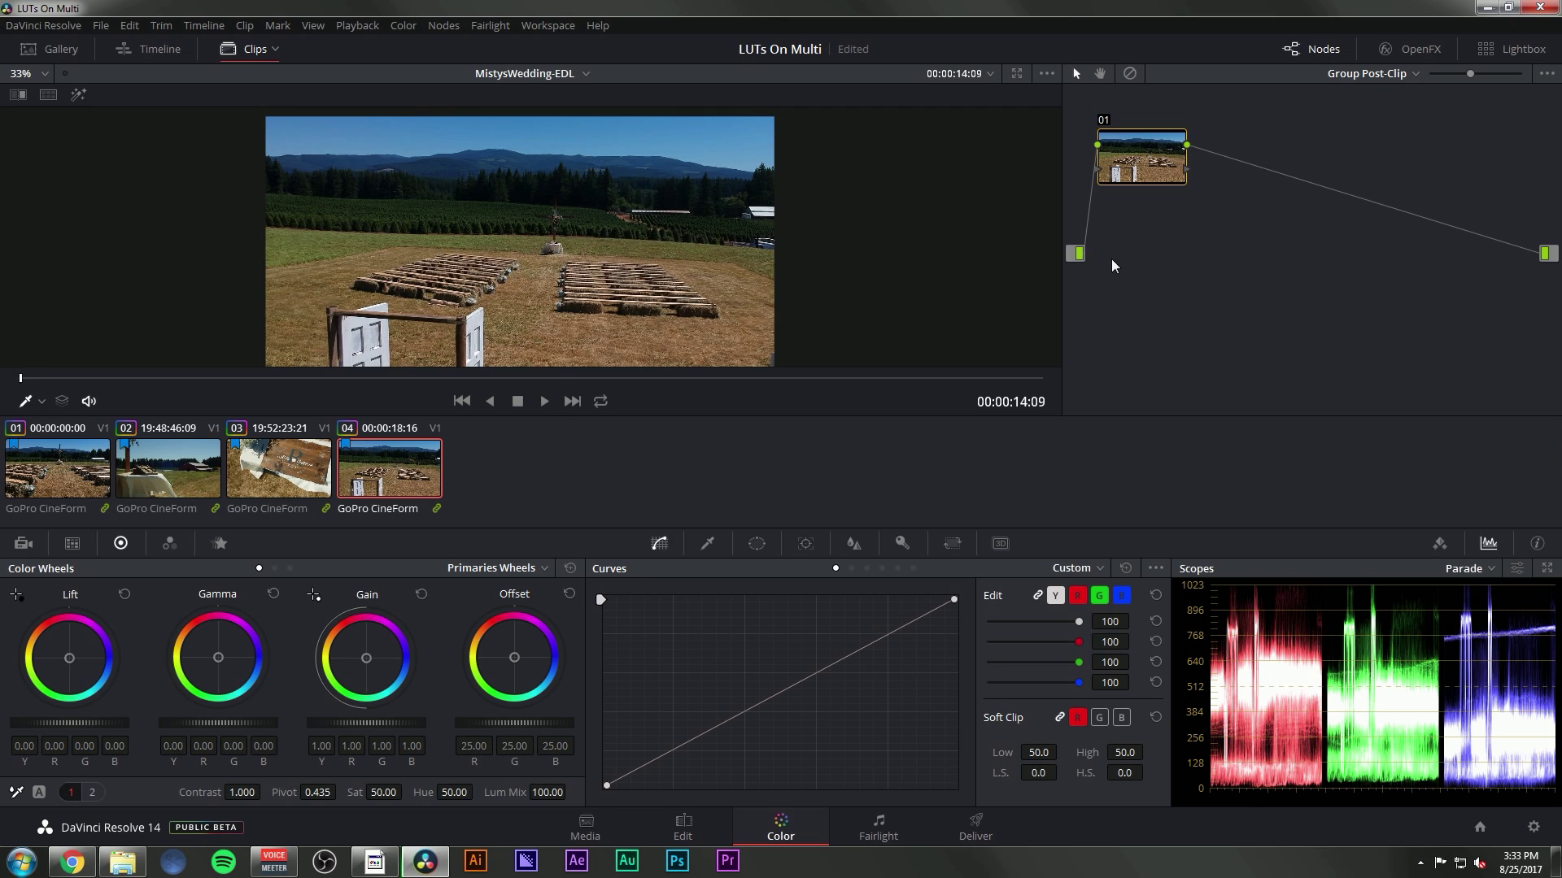
pyautogui.rightClick(1158, 162)
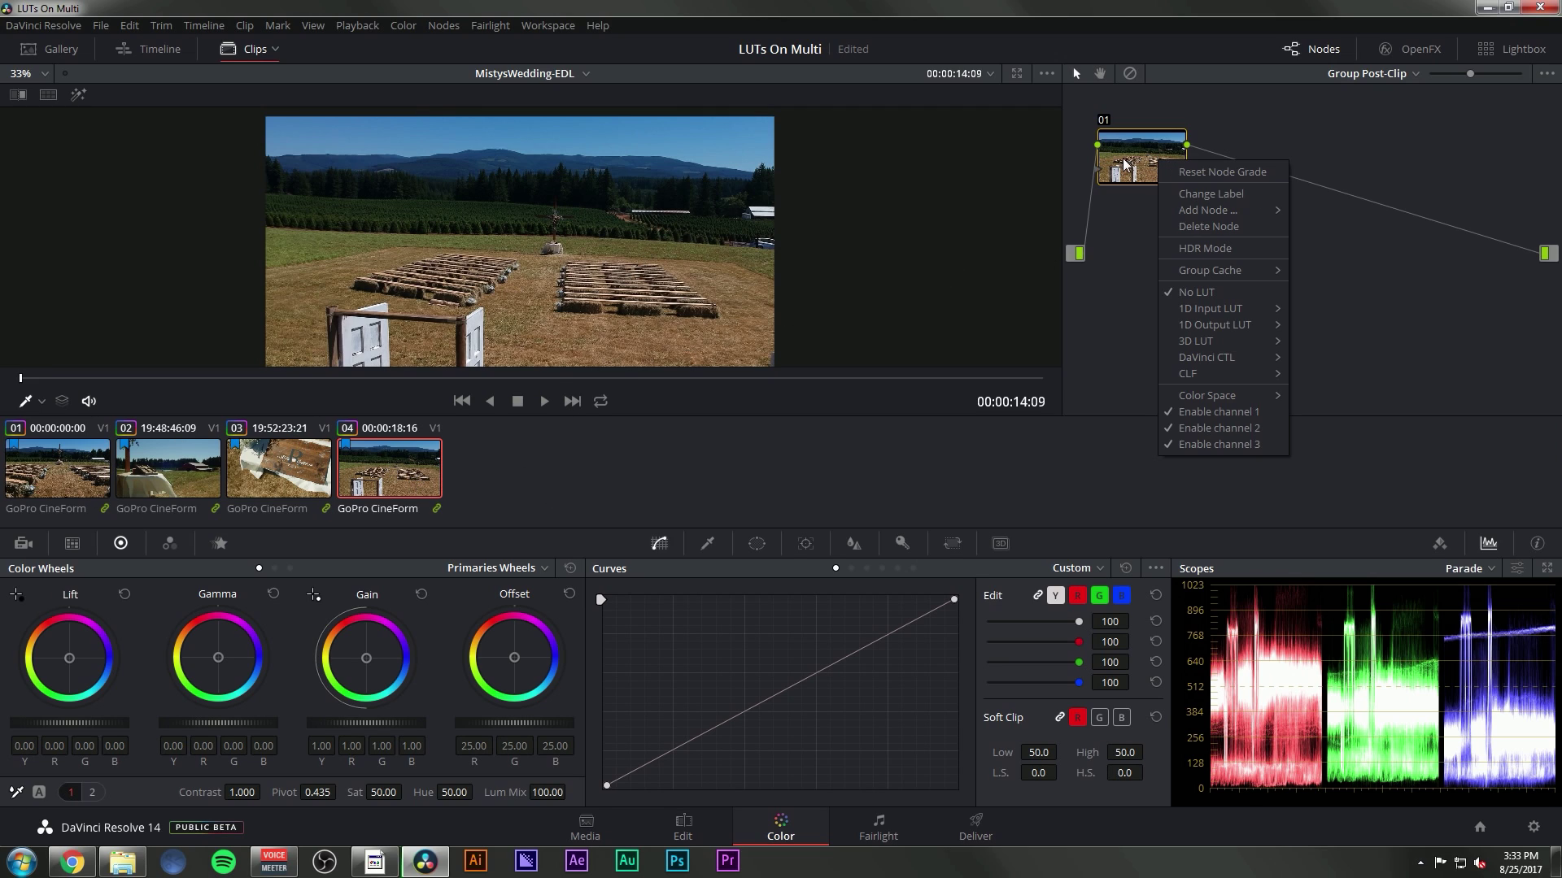
pyautogui.click(1124, 166)
pyautogui.moveTo(367, 667); pyautogui.dragTo(375, 677)
pyautogui.moveTo(218, 658); pyautogui.dragTo(223, 663)
# Step: Check how the group post-clip tint affects each of the four clips
pyautogui.click(273, 470)
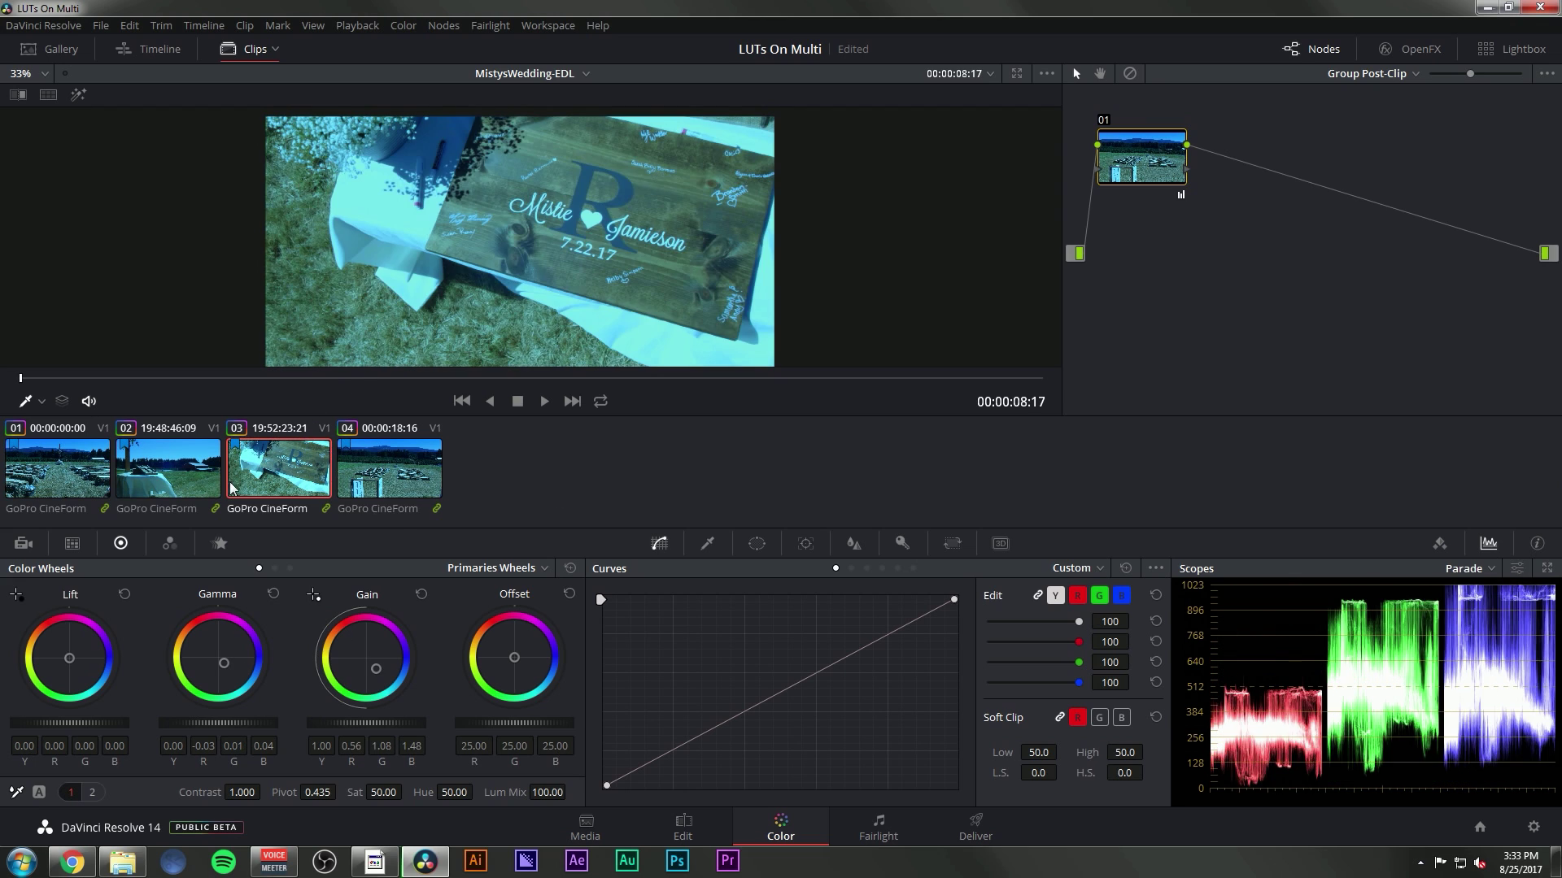
pyautogui.click(155, 477)
pyautogui.click(86, 477)
pyautogui.click(146, 498)
pyautogui.click(276, 476)
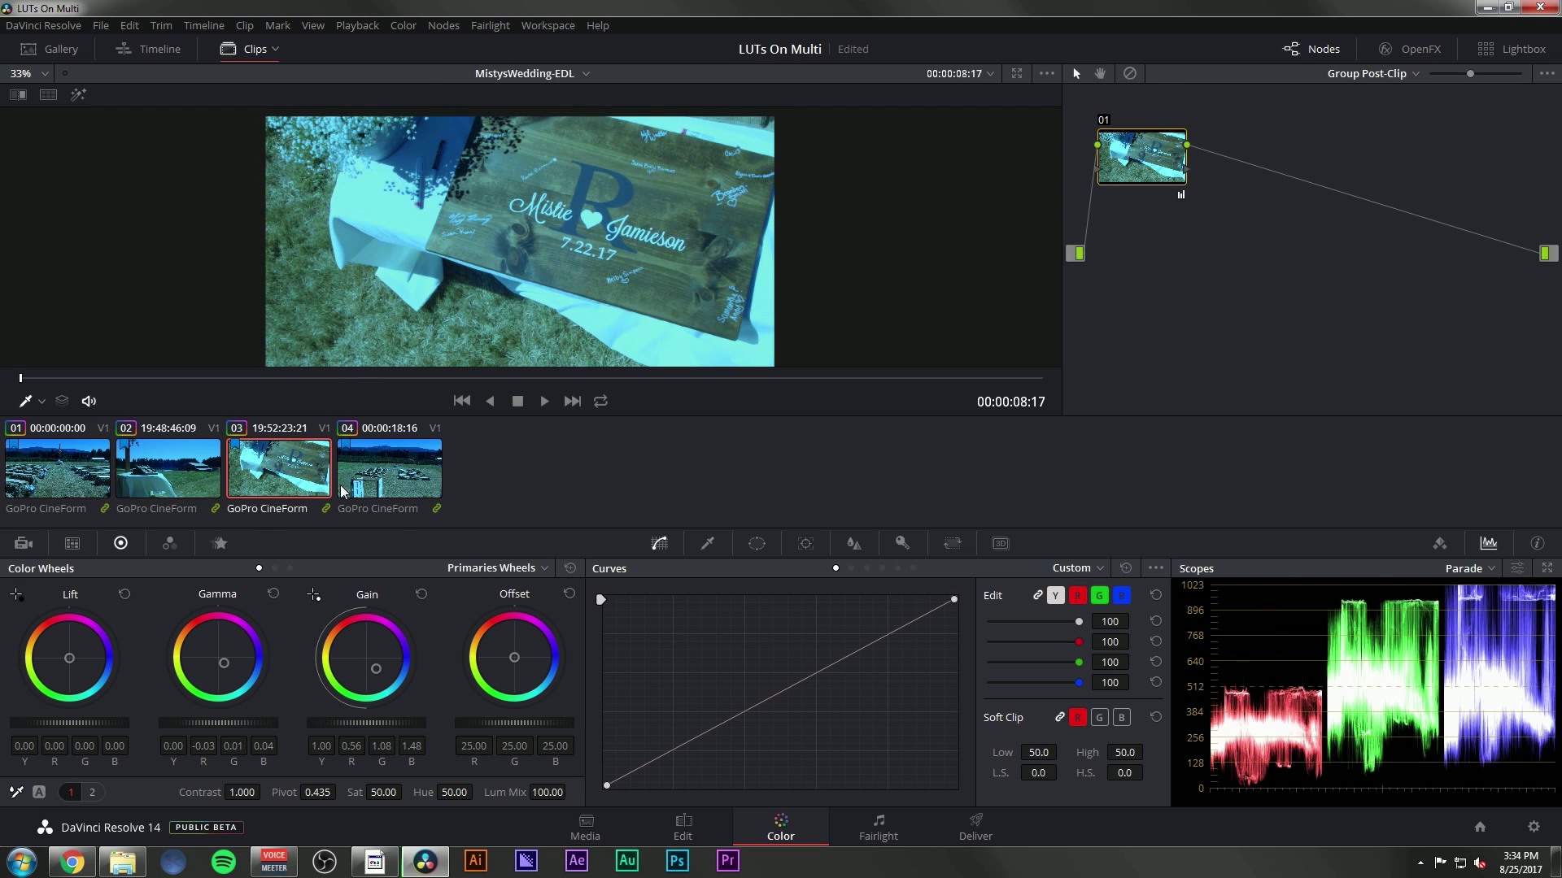
pyautogui.click(364, 456)
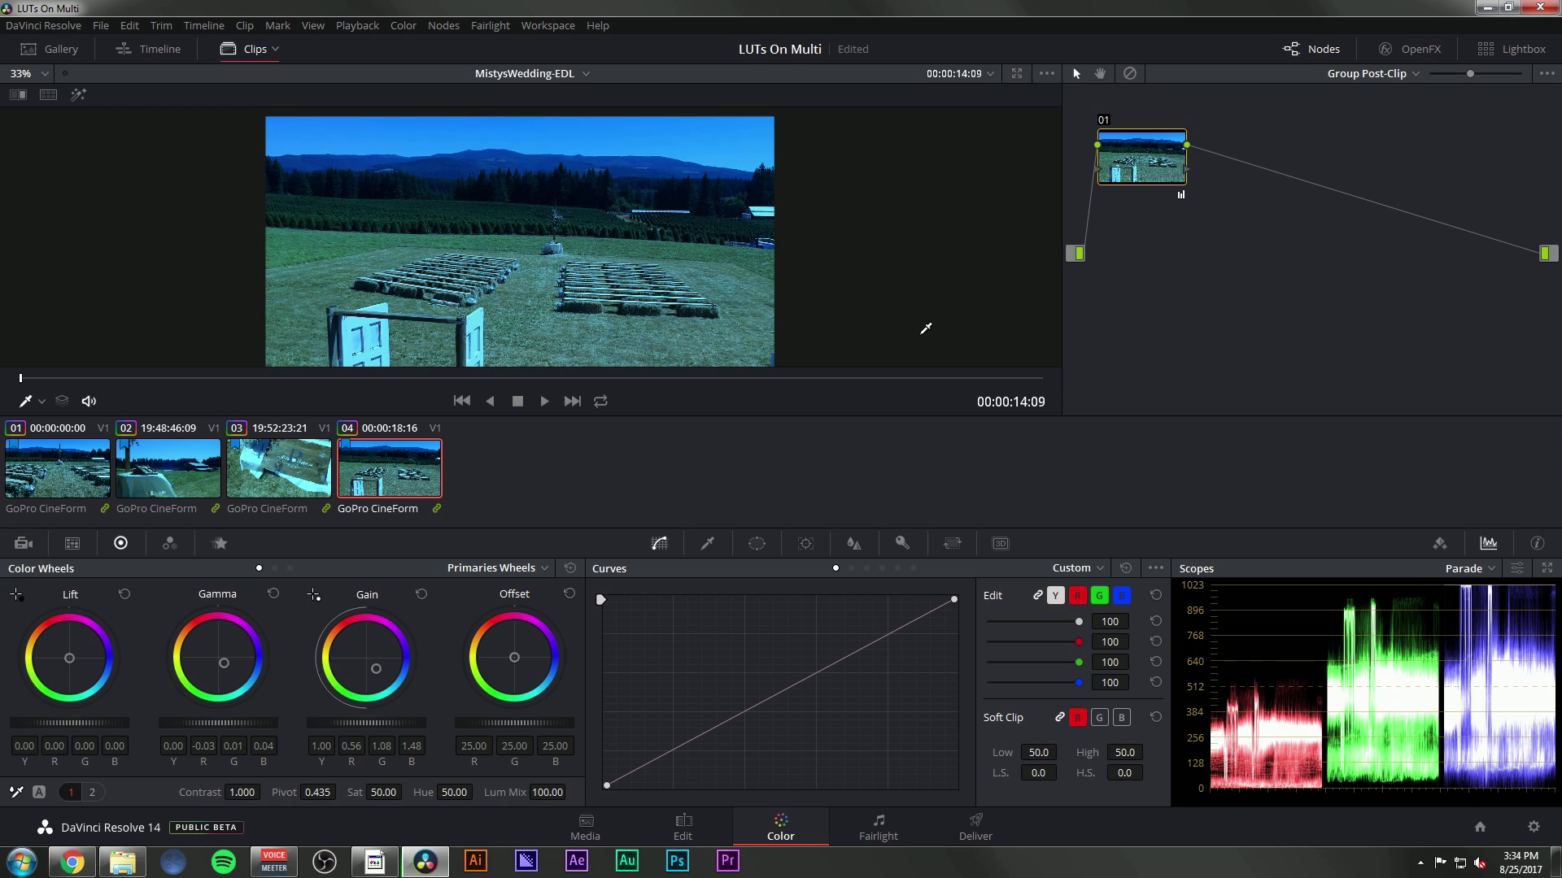
# Step: Remove all four clips from the group and step through the ungrouped clips to check their individual grades
pyautogui.hotkey('ctrl', 'a')
pyautogui.rightClick(377, 470)
pyautogui.click(451, 151)
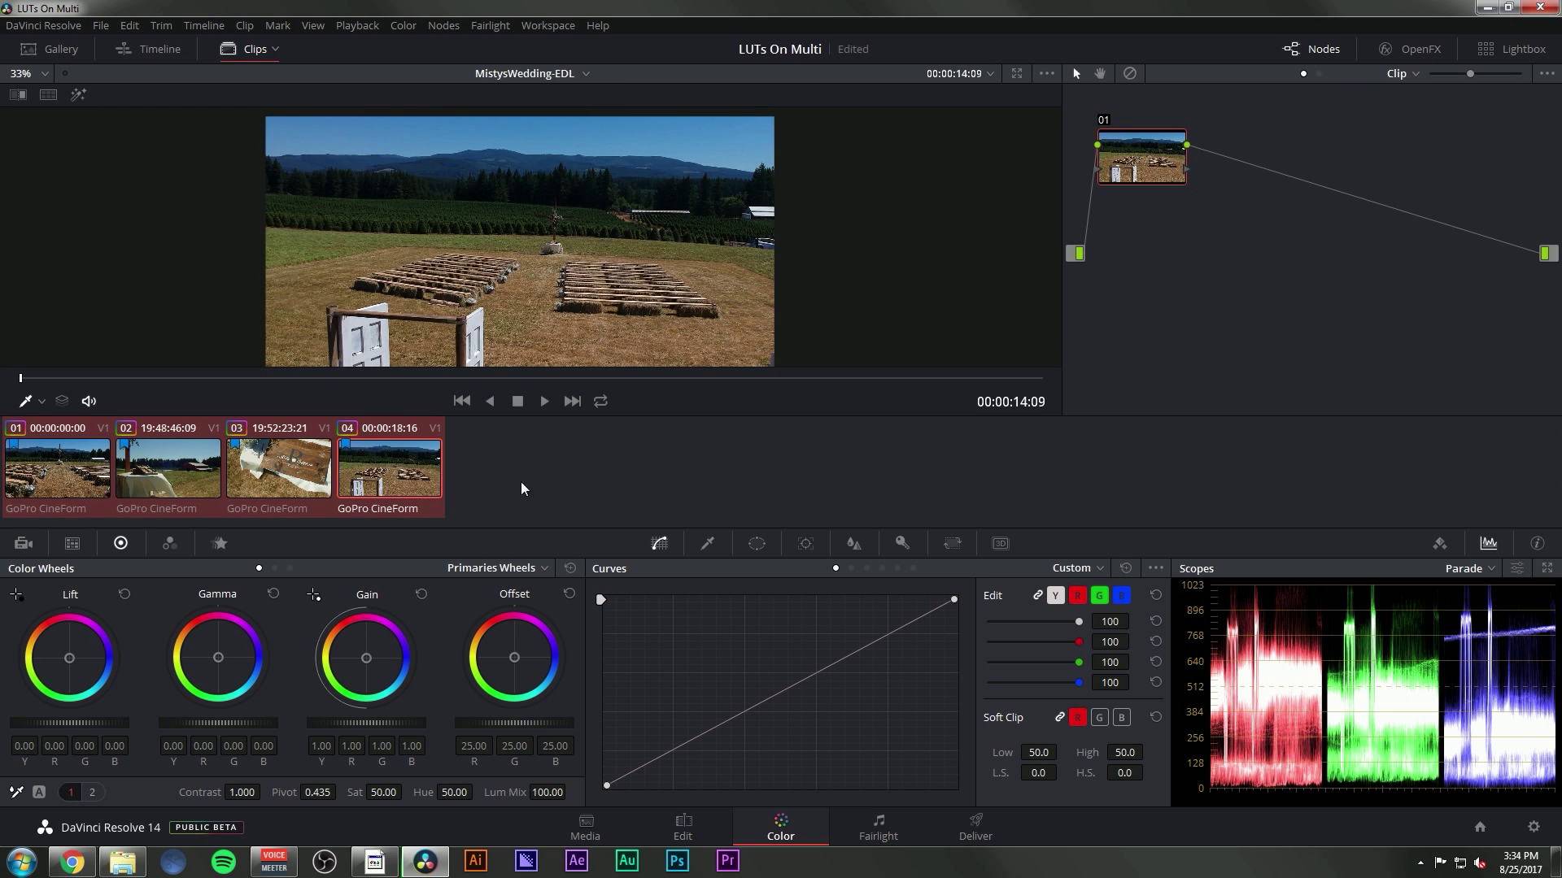
pyautogui.click(287, 492)
pyautogui.click(398, 502)
pyautogui.click(219, 453)
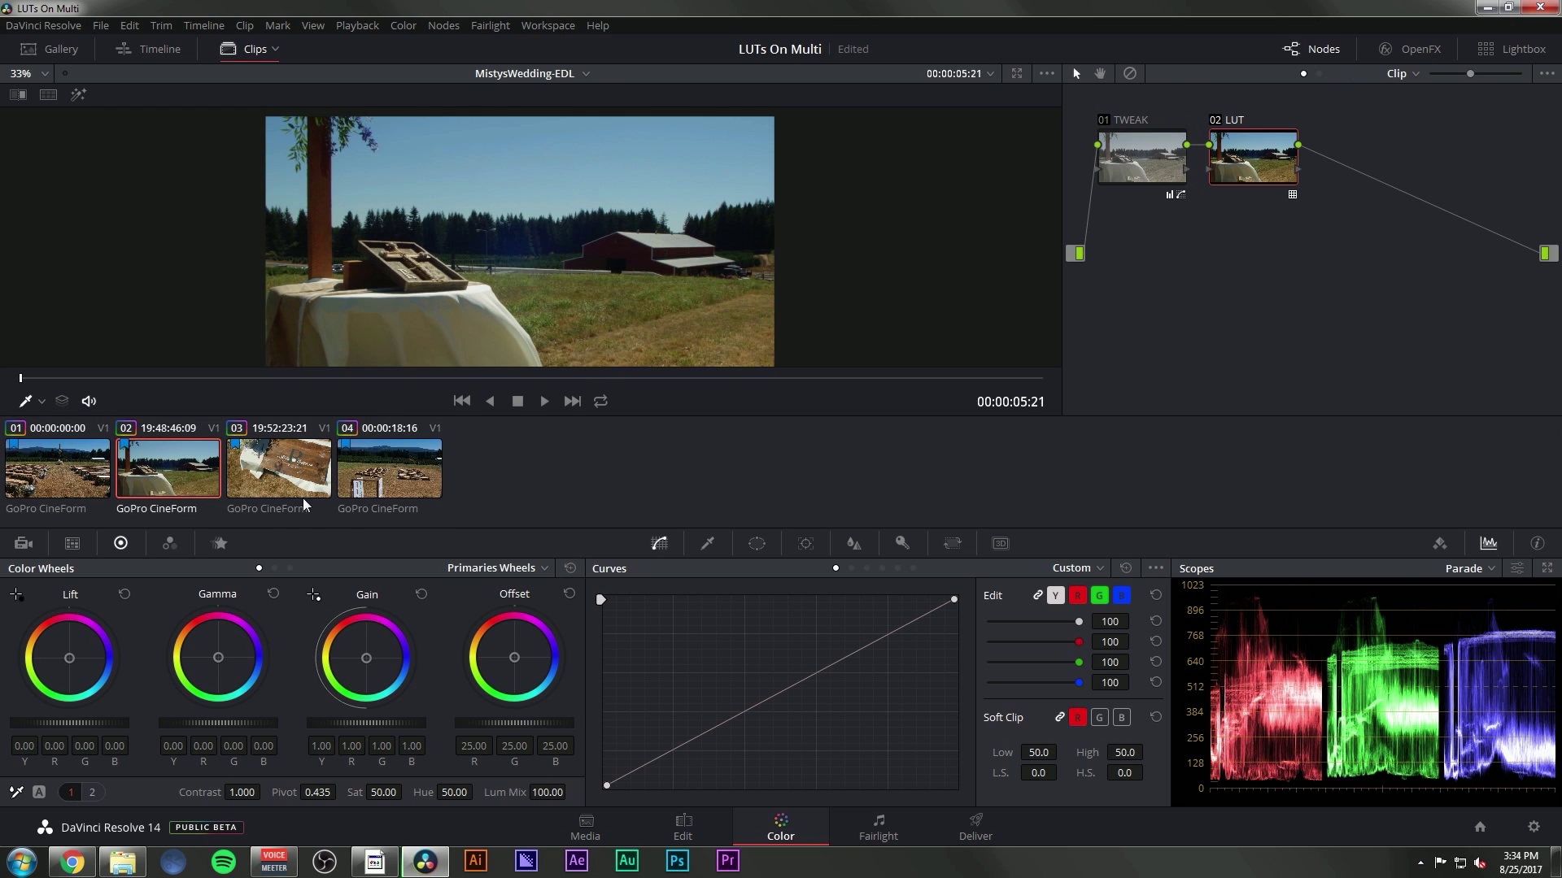
pyautogui.press('Down')
pyautogui.press('Down')
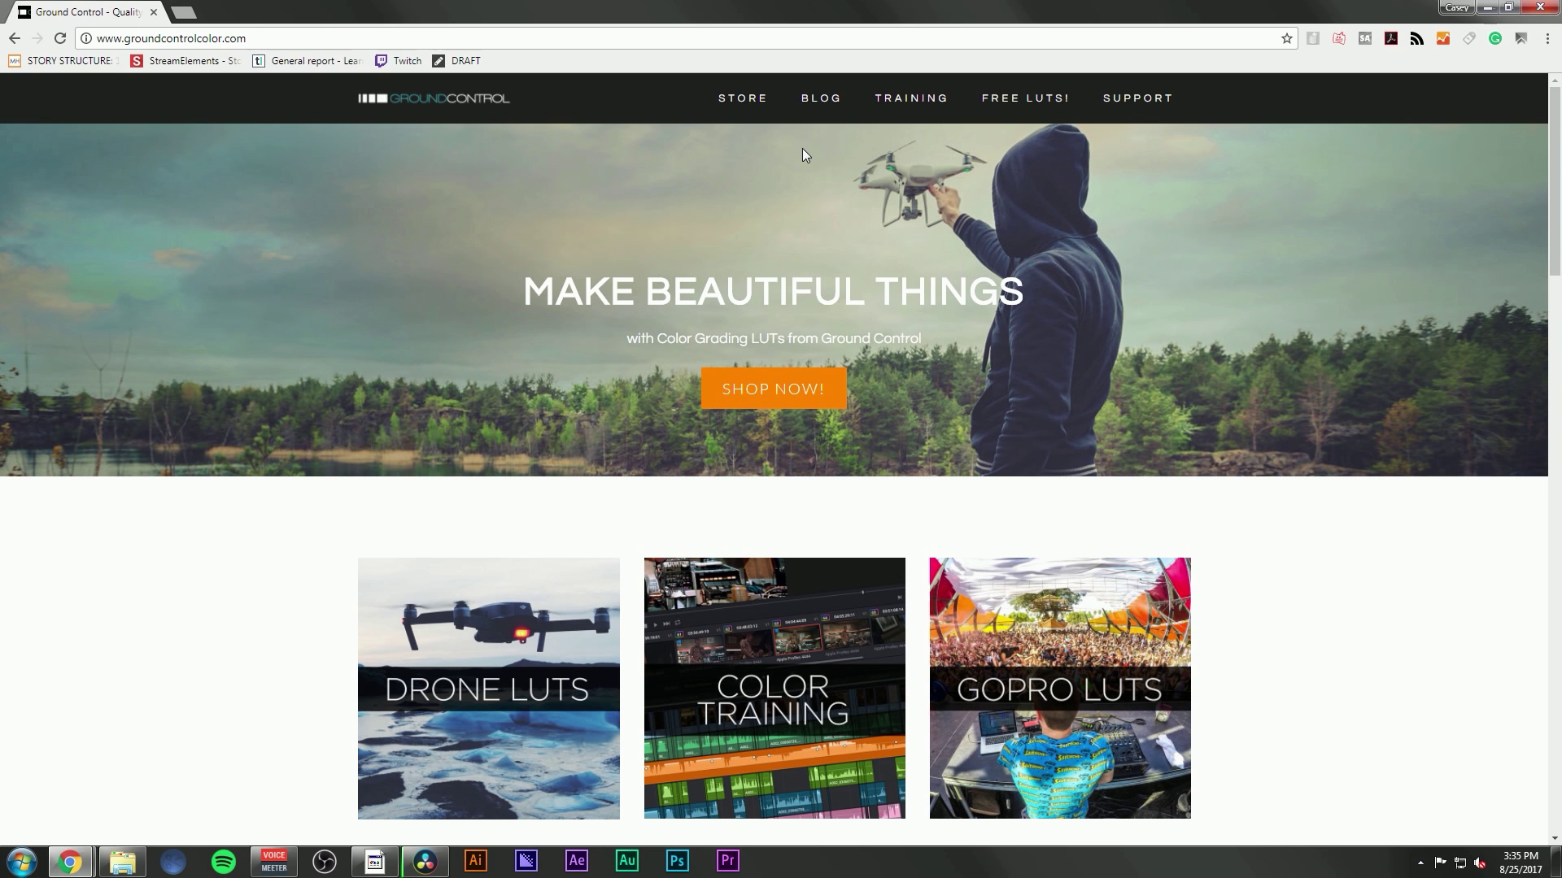
# Step: In the Ground Control website's store, find the Blackmagic LUTs and view the Vengeance II product page
pyautogui.click(741, 97)
pyautogui.scroll(-15, 1171, 325)
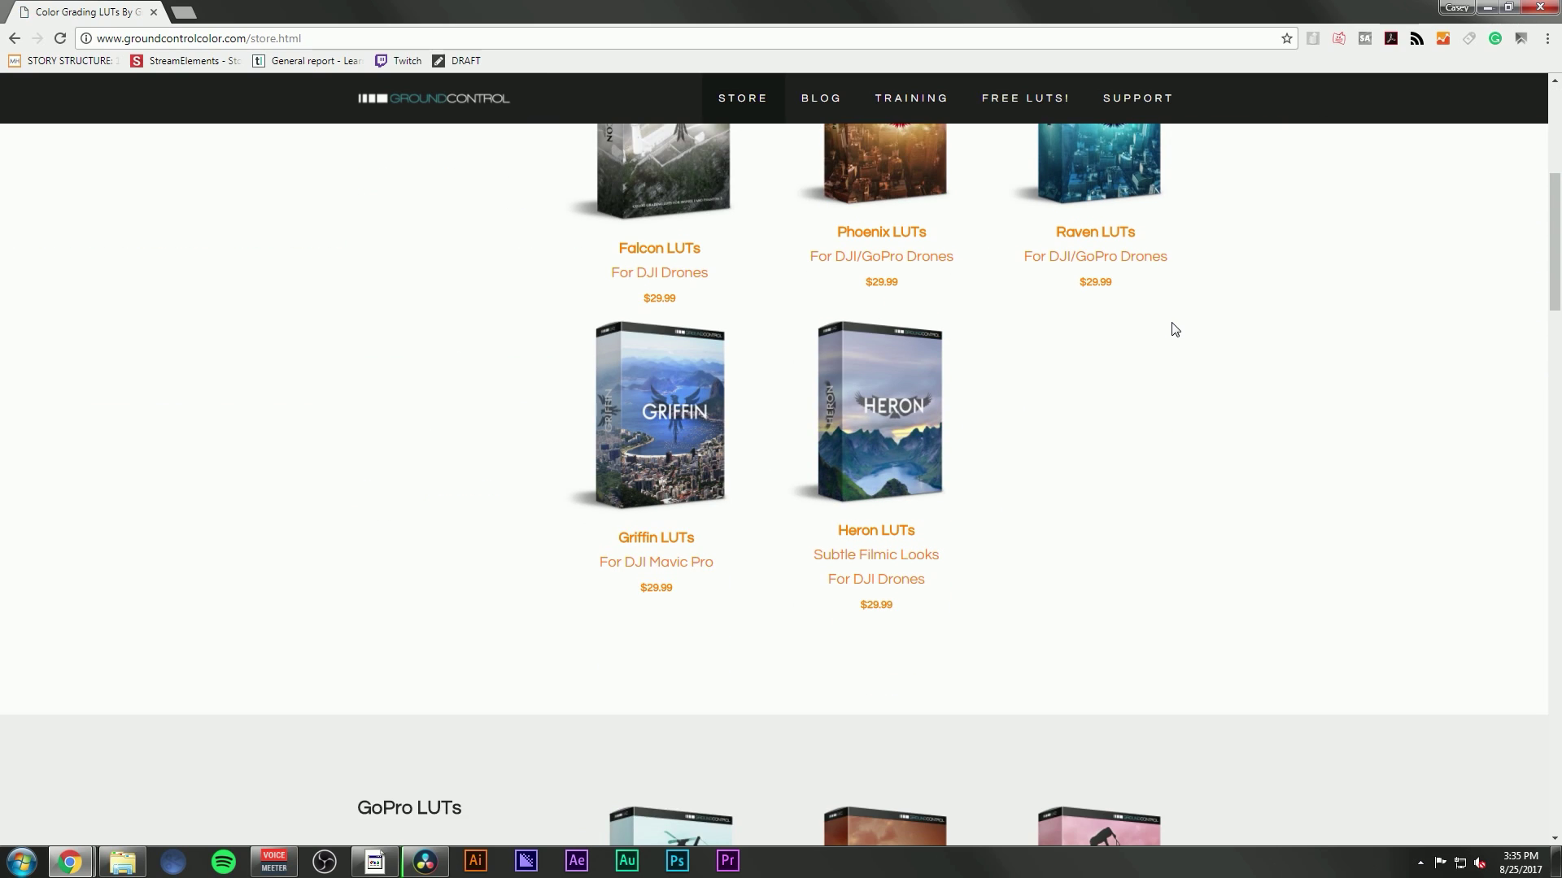
pyautogui.scroll(-2, 1148, 333)
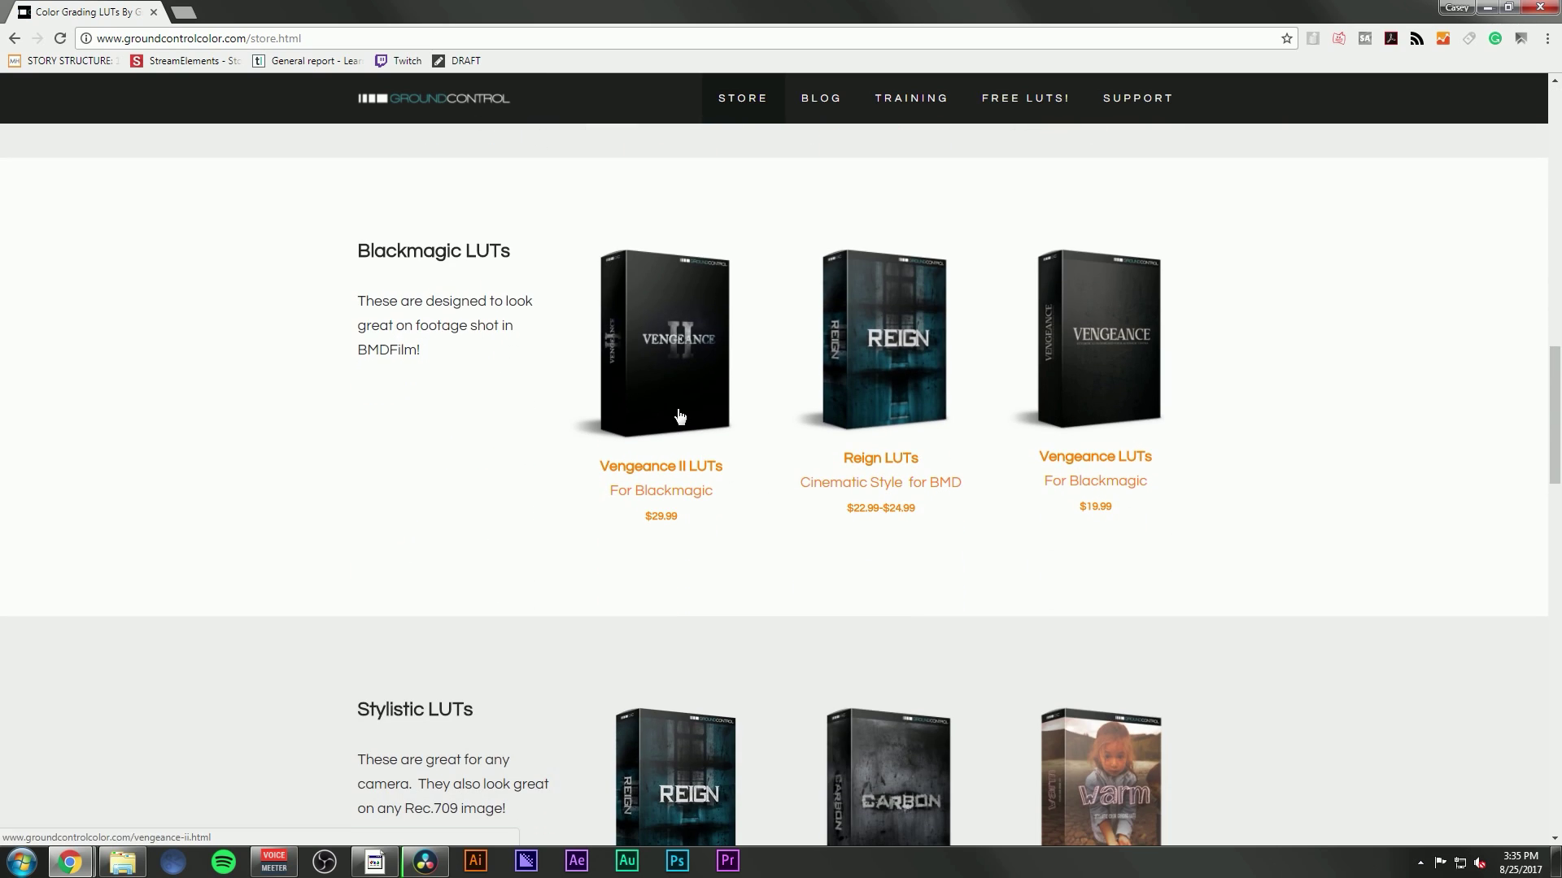
pyautogui.click(714, 480)
pyautogui.scroll(-3, 1312, 401)
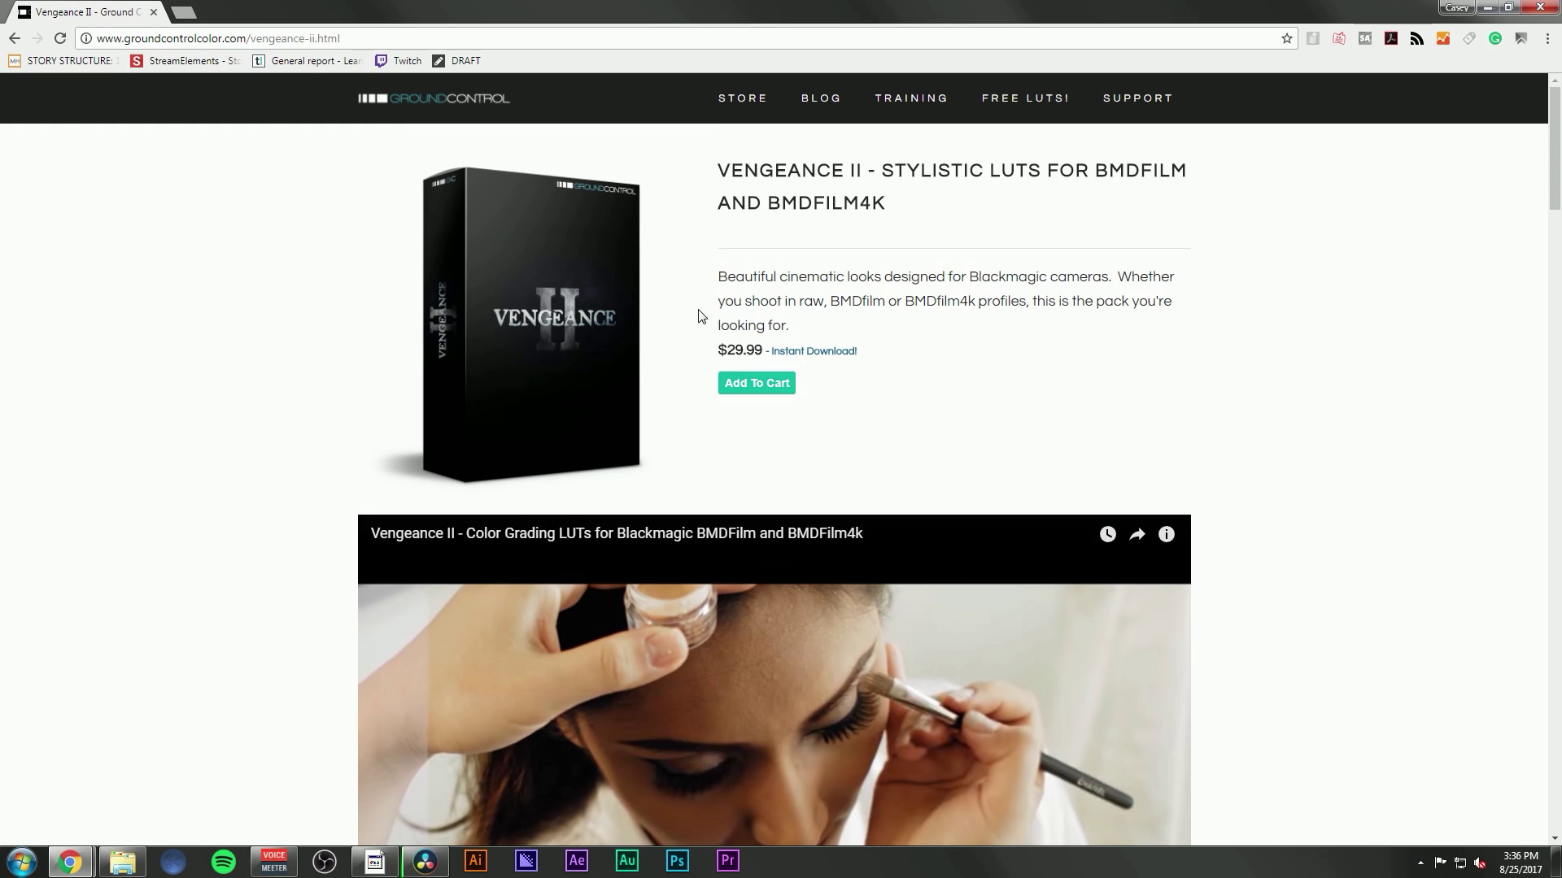
# Step: Switch to DaVinci Resolve and apply the Vengeance II 3D LUT GC_VII_Duke-BMDFilm to clip 03's LUT node
pyautogui.press('Up')
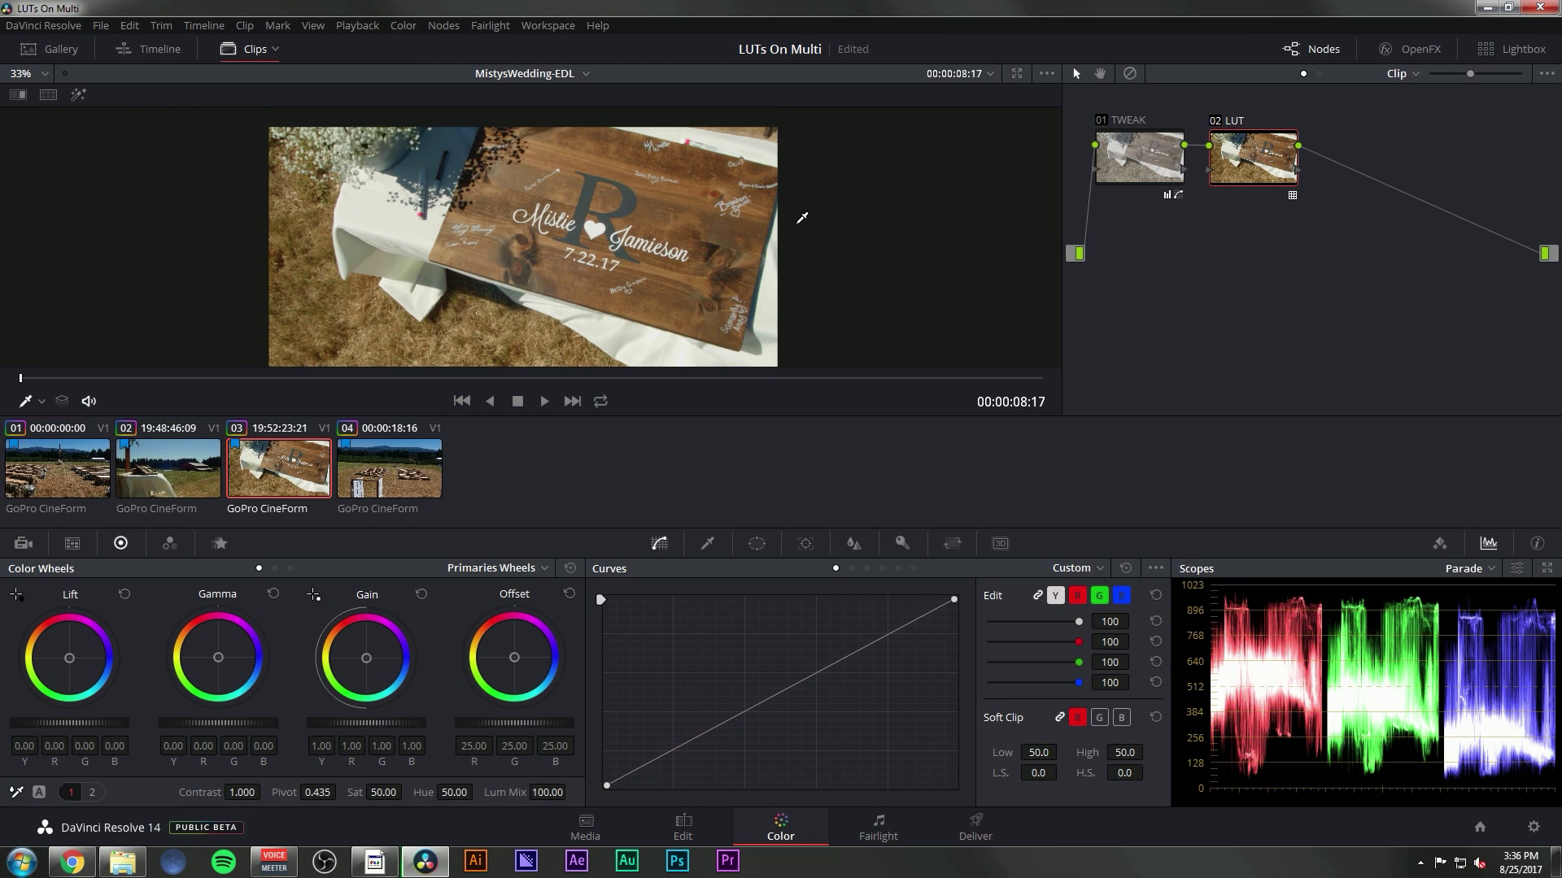
pyautogui.rightClick(1250, 159)
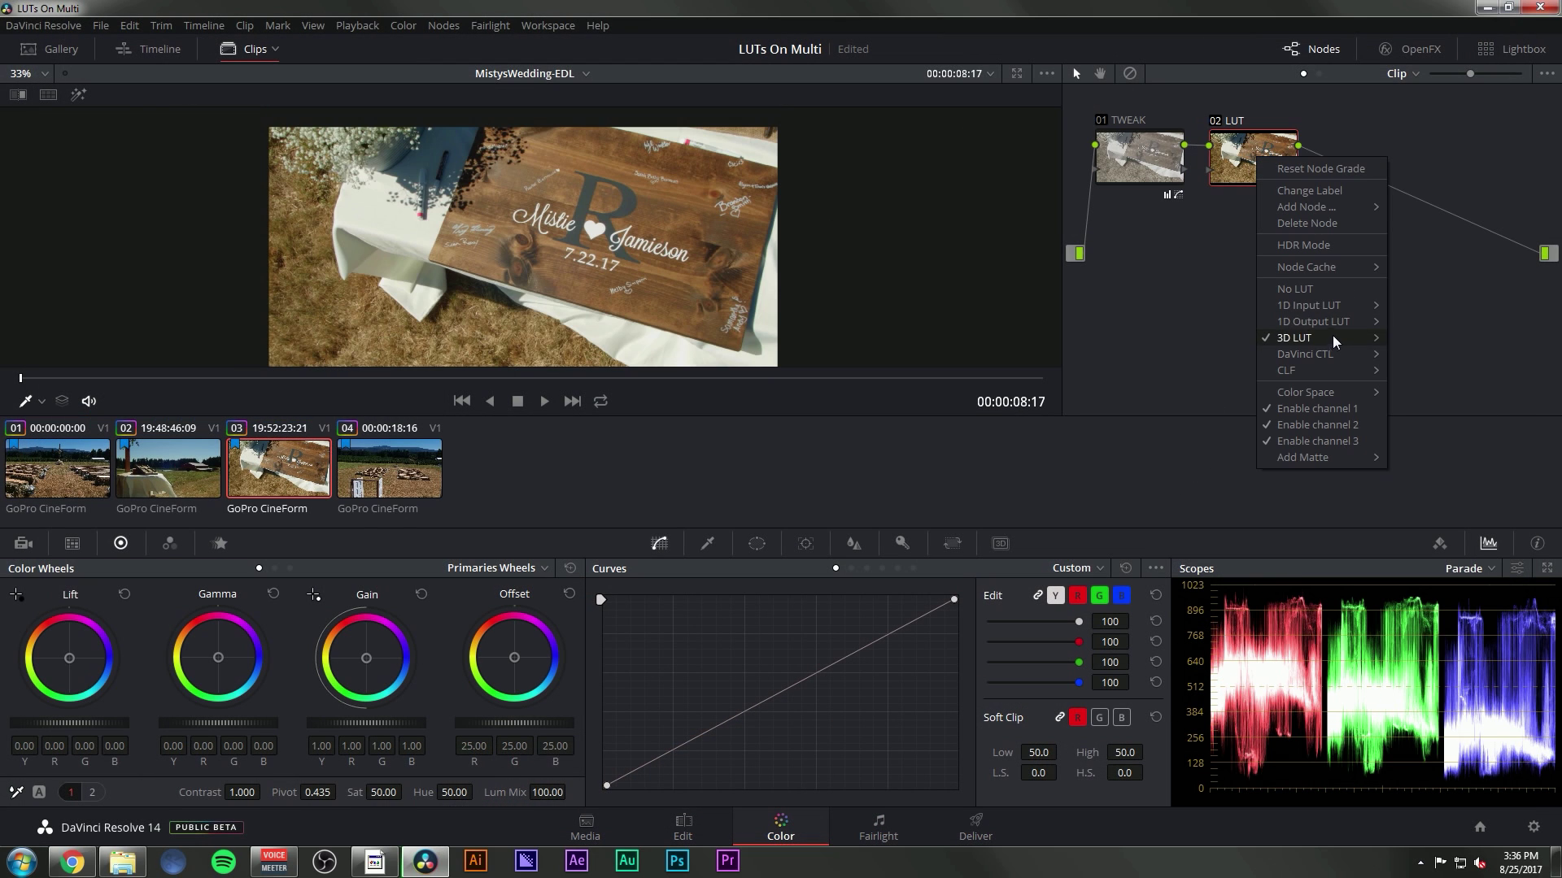
pyautogui.moveTo(1326, 340)
pyautogui.moveTo(1413, 439)
pyautogui.moveTo(1273, 508)
pyautogui.moveTo(1125, 561)
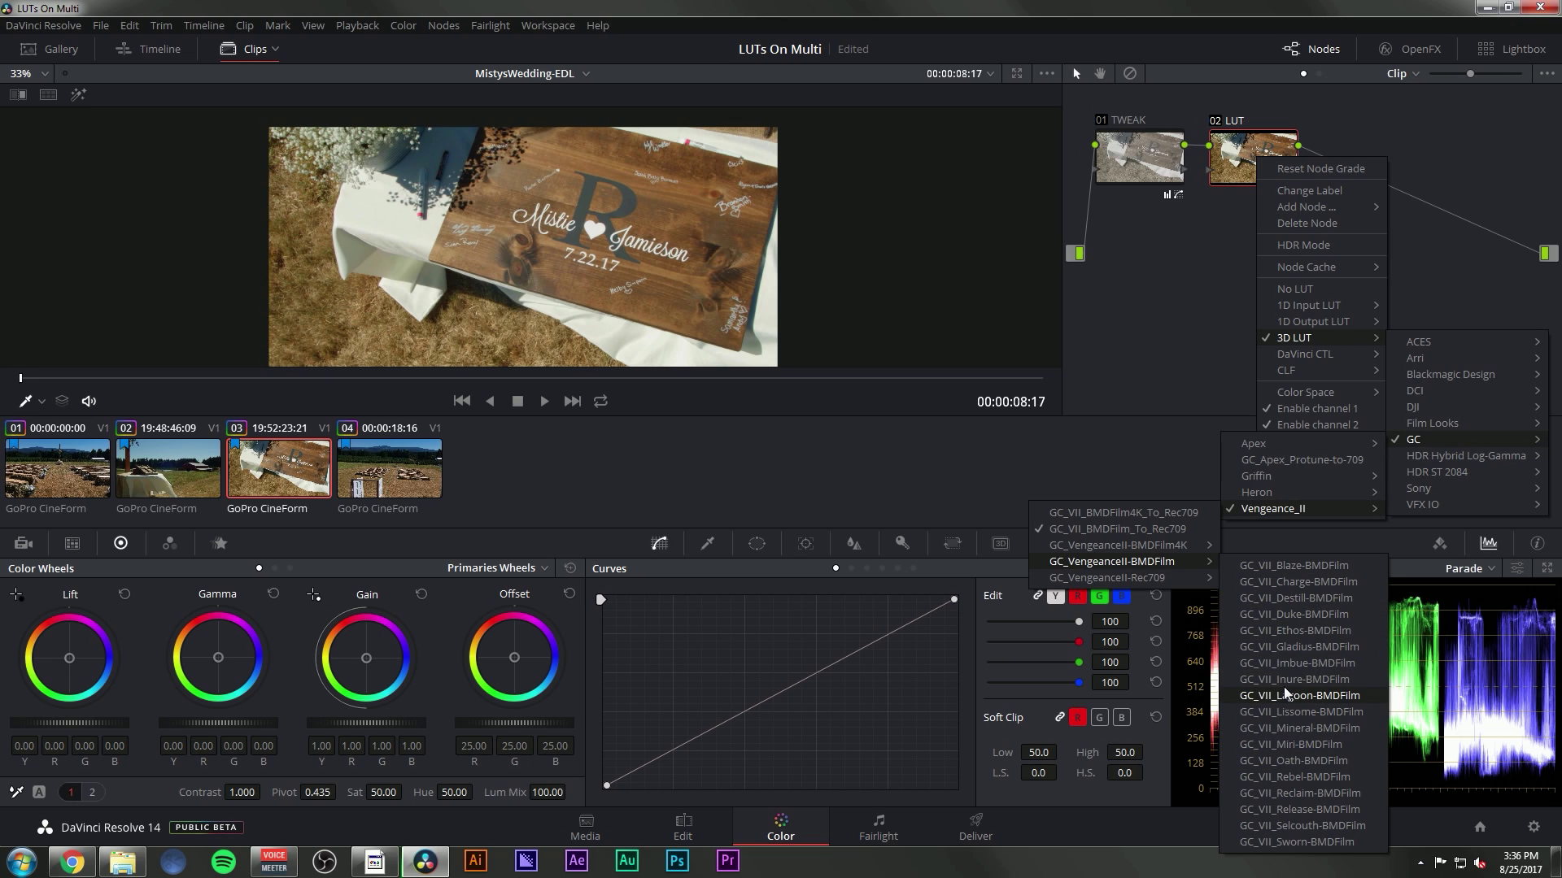
pyautogui.click(1275, 618)
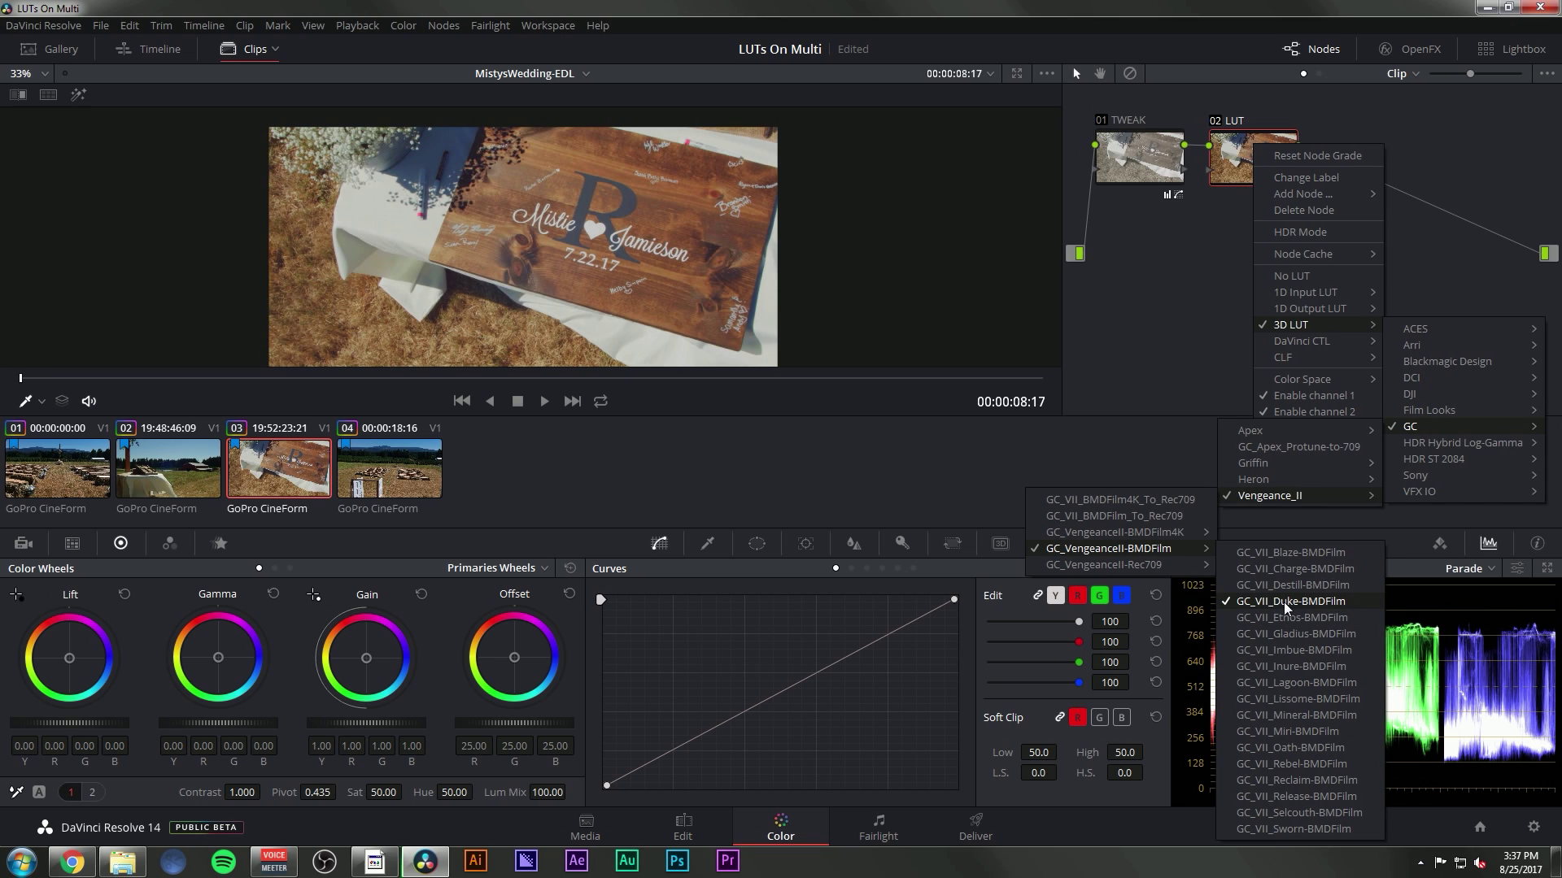
pyautogui.click(1300, 604)
pyautogui.scroll(2, 606, 256)
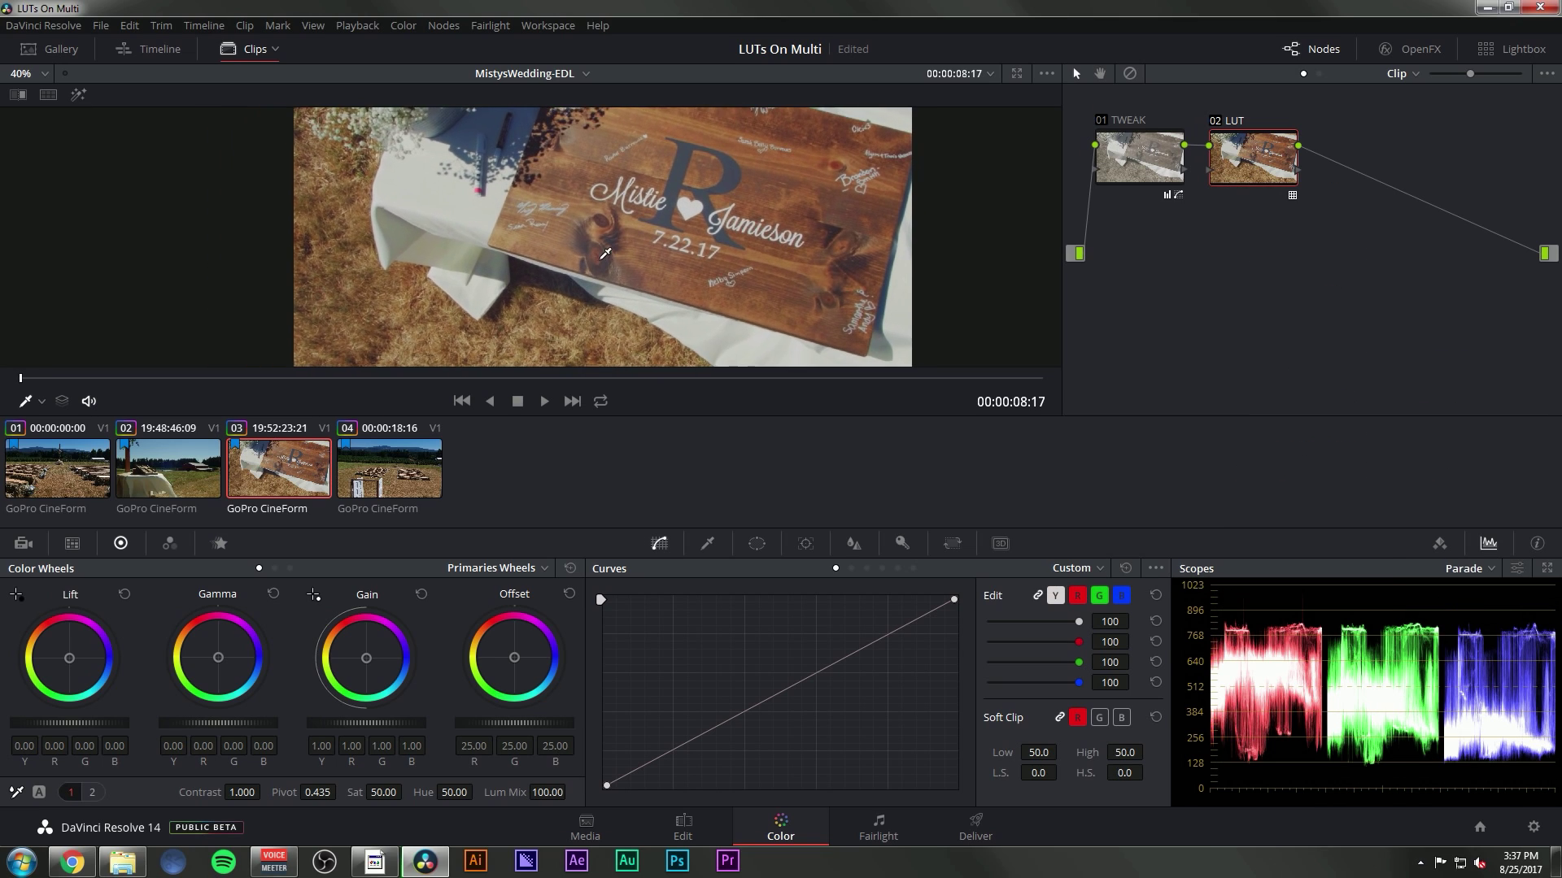
# Step: Apply the same stylistic LUT as on clip 03 to clip 02's LUT node
pyautogui.click(172, 473)
pyautogui.scroll(-2, 686, 250)
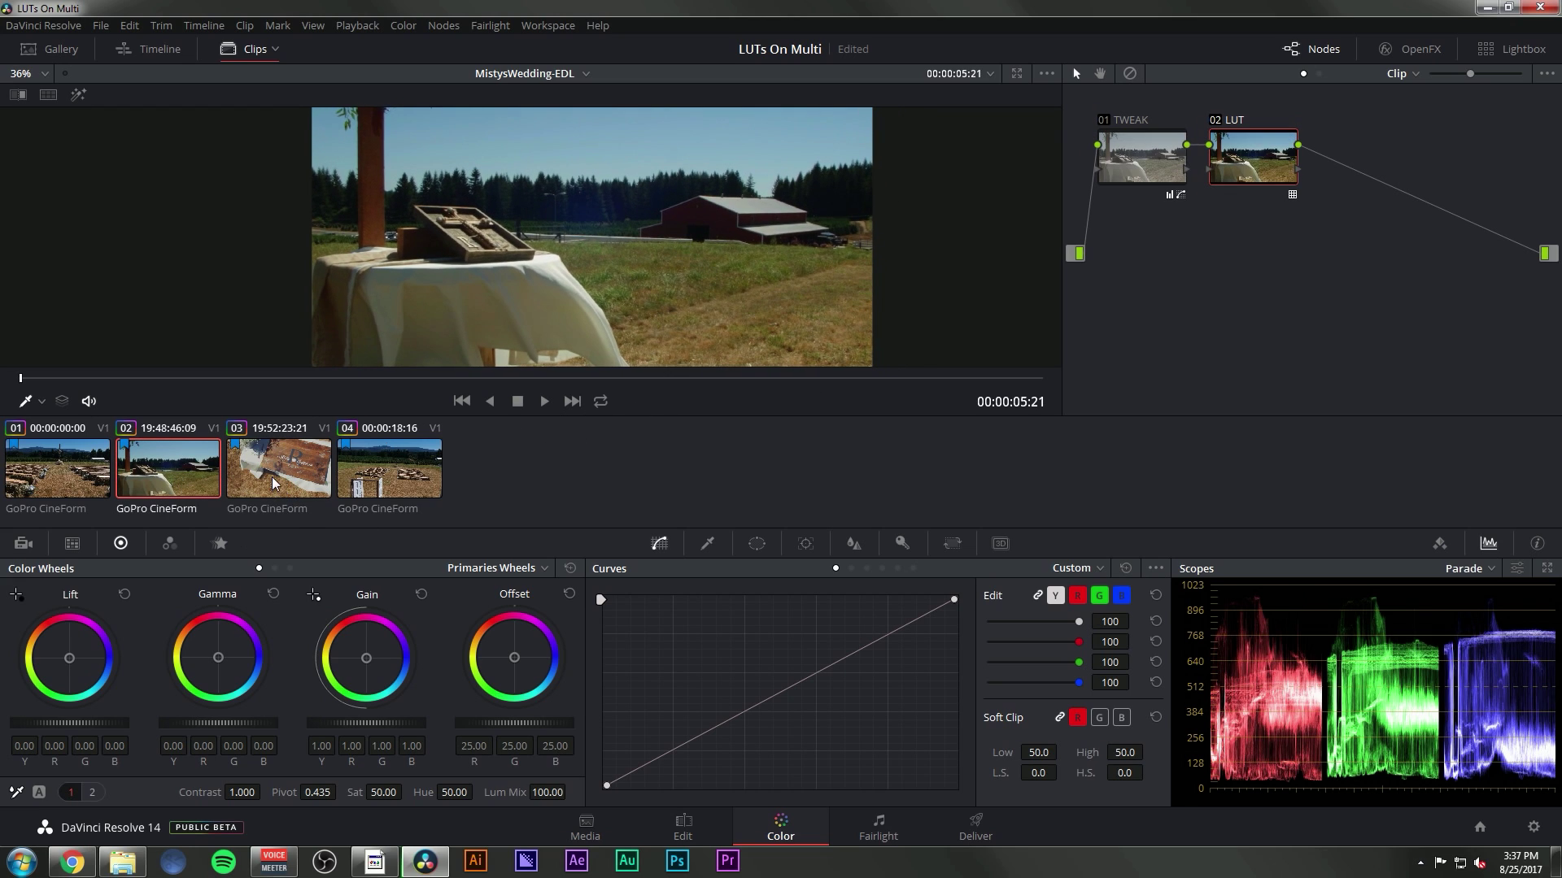
pyautogui.scroll(-2, 682, 346)
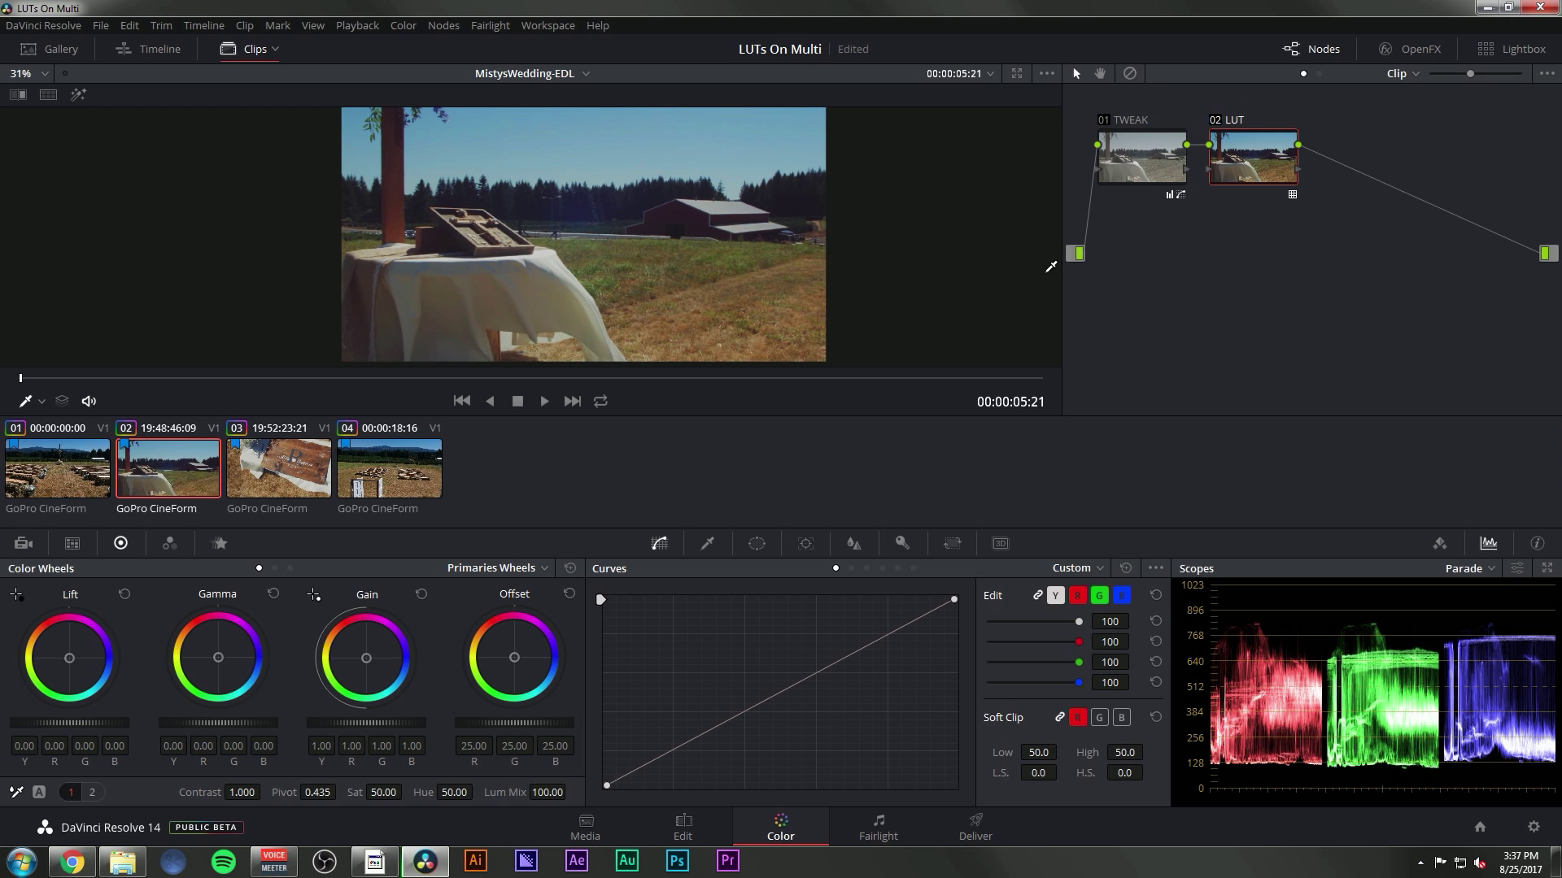
# Step: Apply the Vengeance II 3D LUT GC_VII_Duke-BMDFilm to clip 04's second node
pyautogui.click(405, 471)
pyautogui.rightClick(1130, 151)
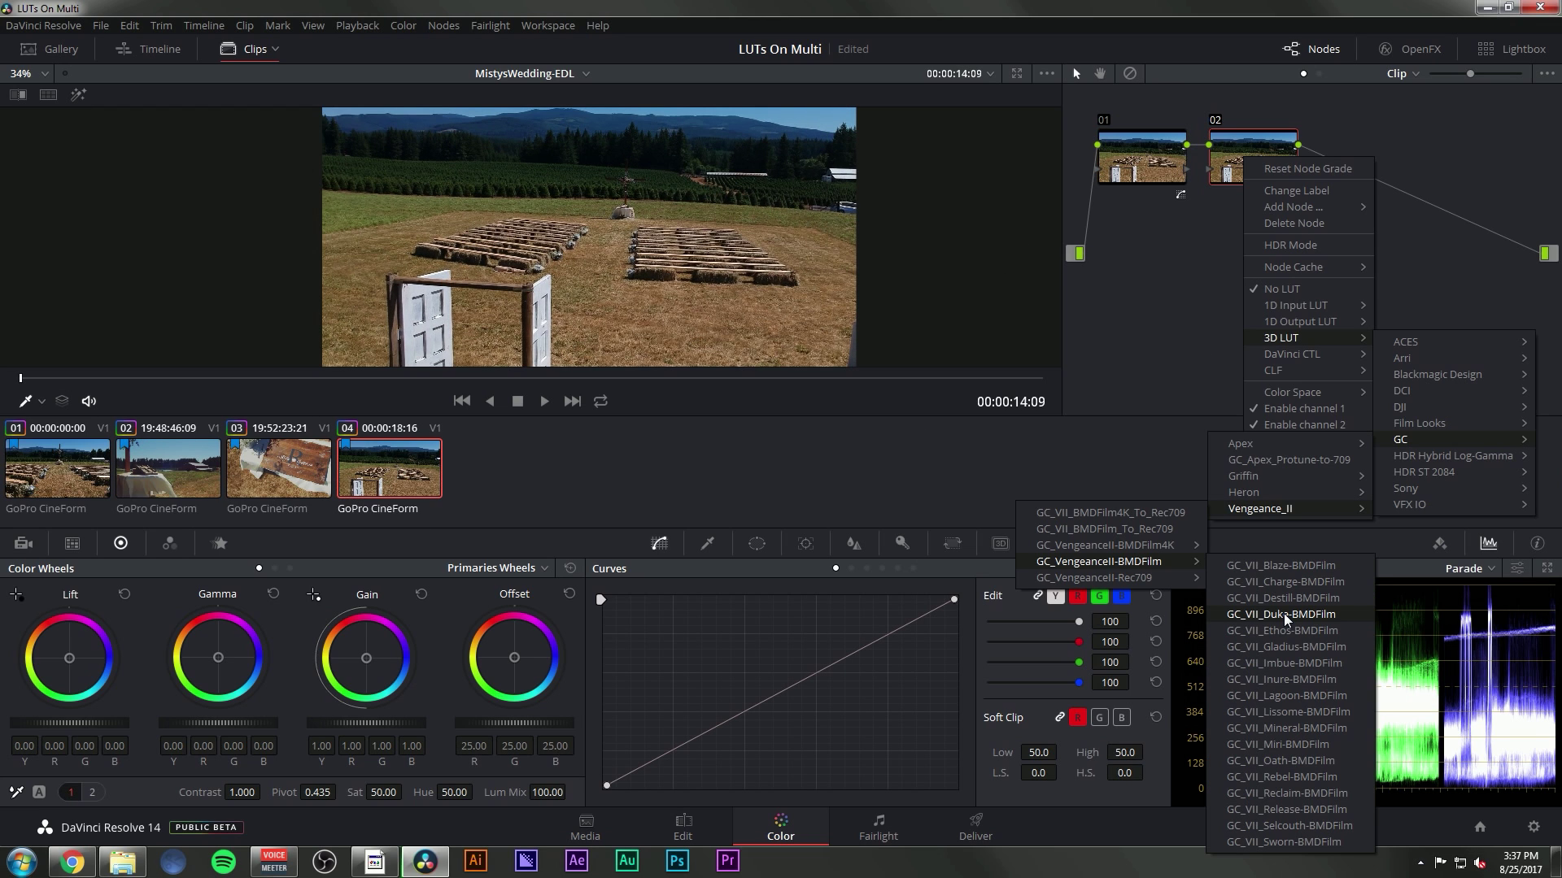
pyautogui.click(1283, 613)
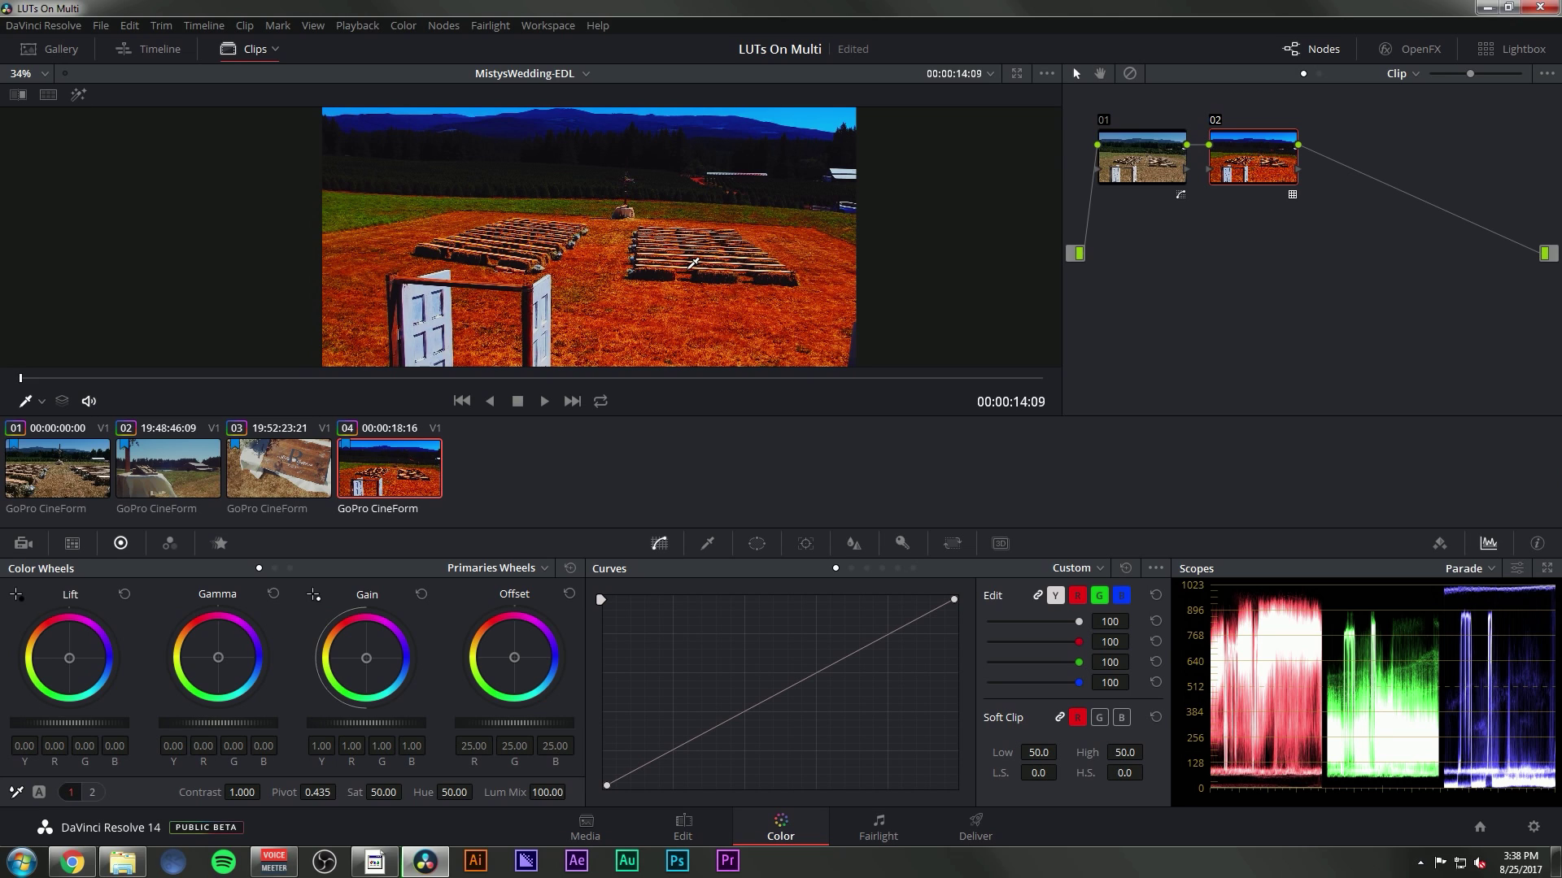
# Step: Compare clips 03 and 04, switching clip 03's LUT node off and on to see its flat image
pyautogui.click(294, 446)
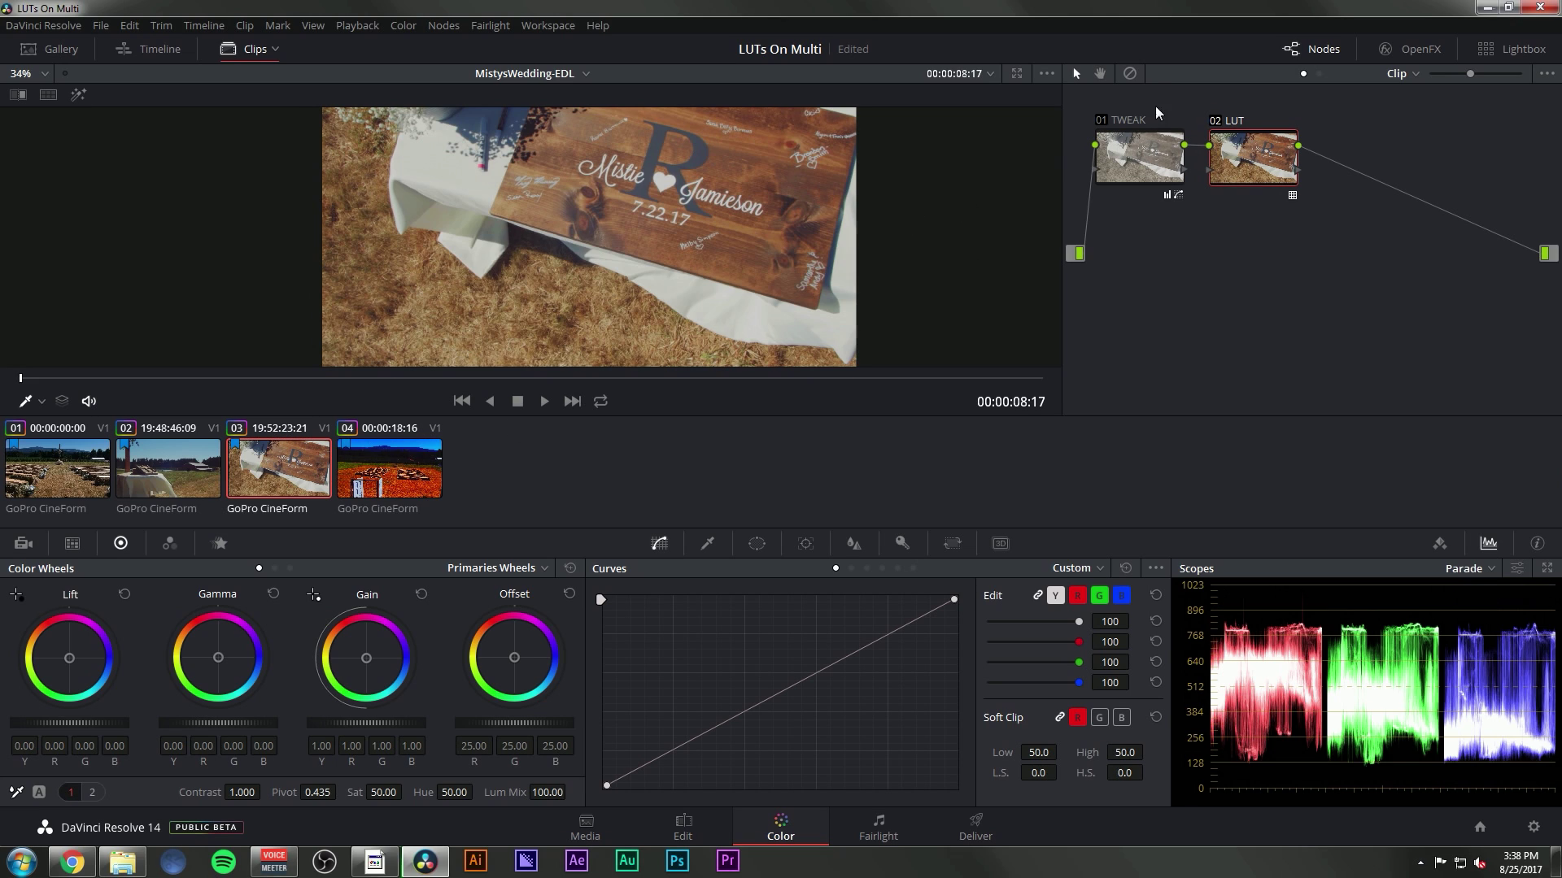
pyautogui.click(1215, 122)
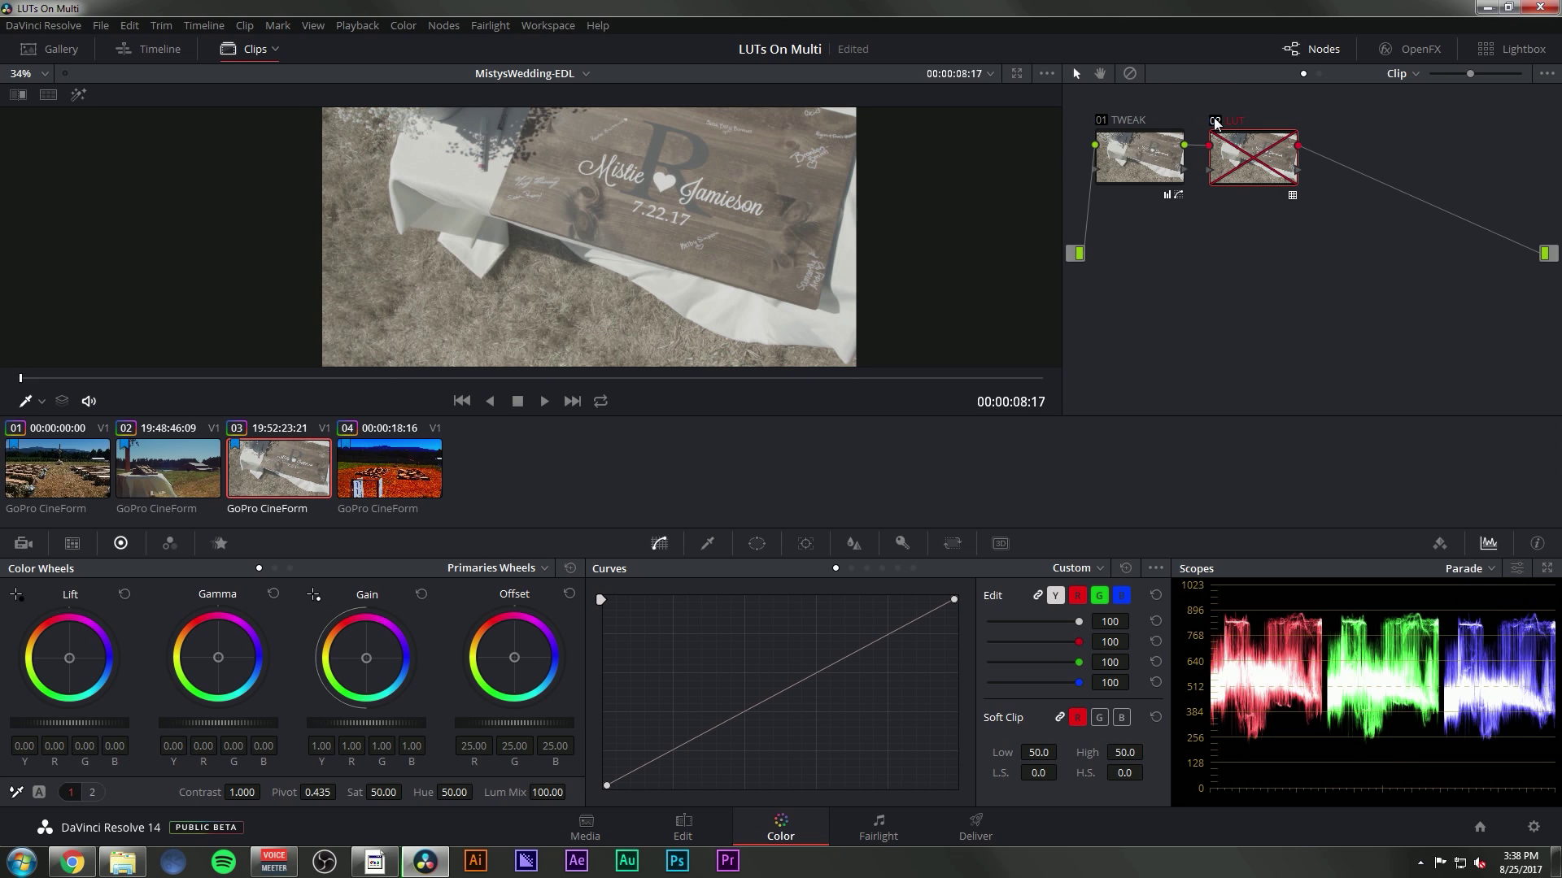
pyautogui.press('Down')
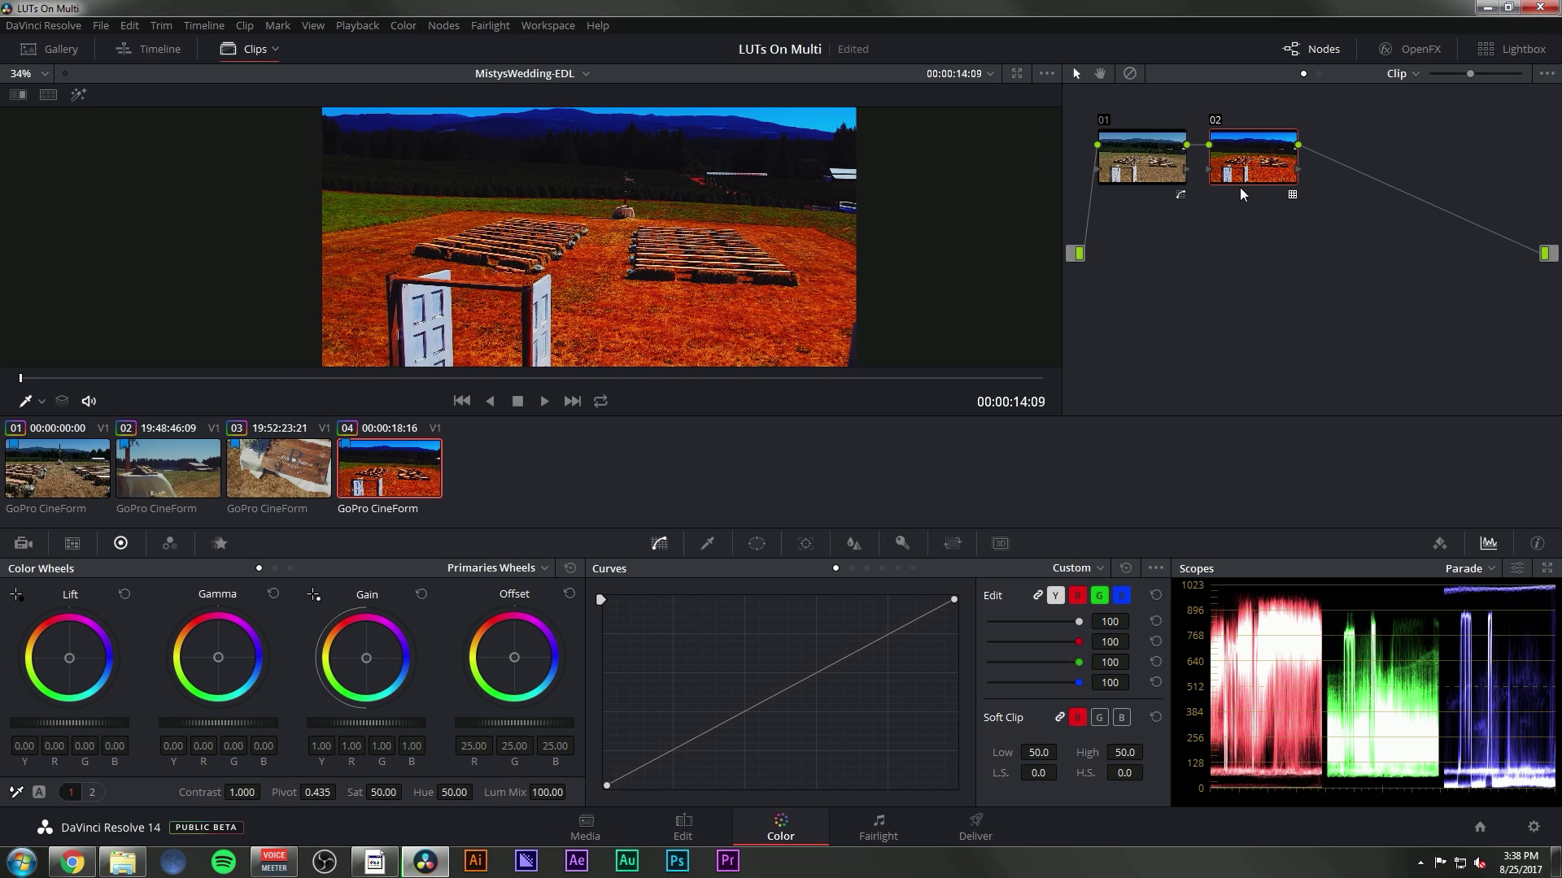
pyautogui.click(279, 469)
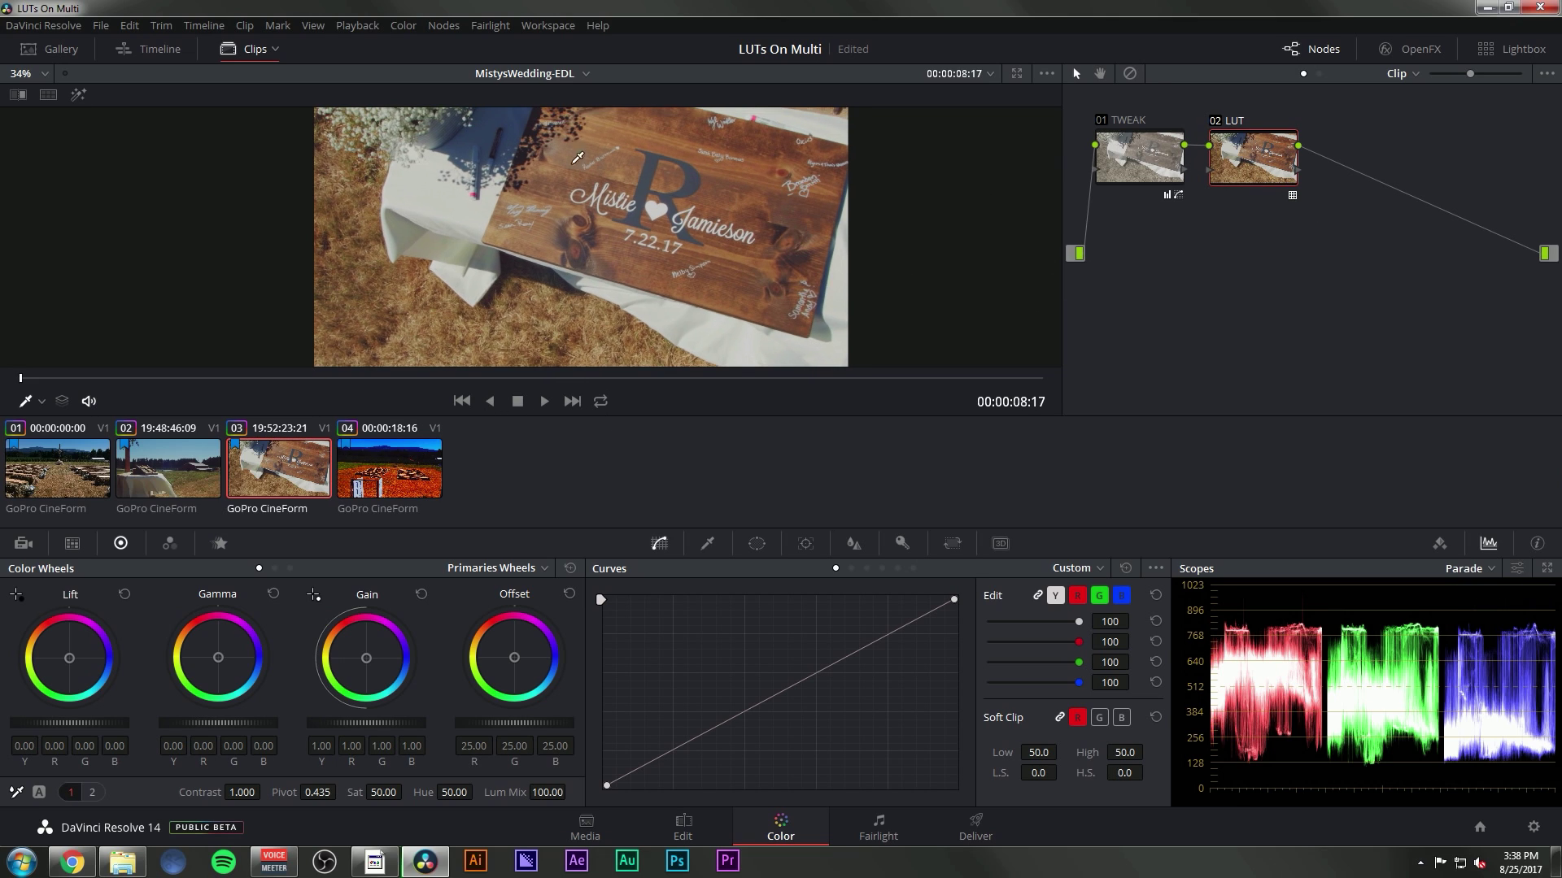
pyautogui.click(1216, 127)
pyautogui.click(1215, 127)
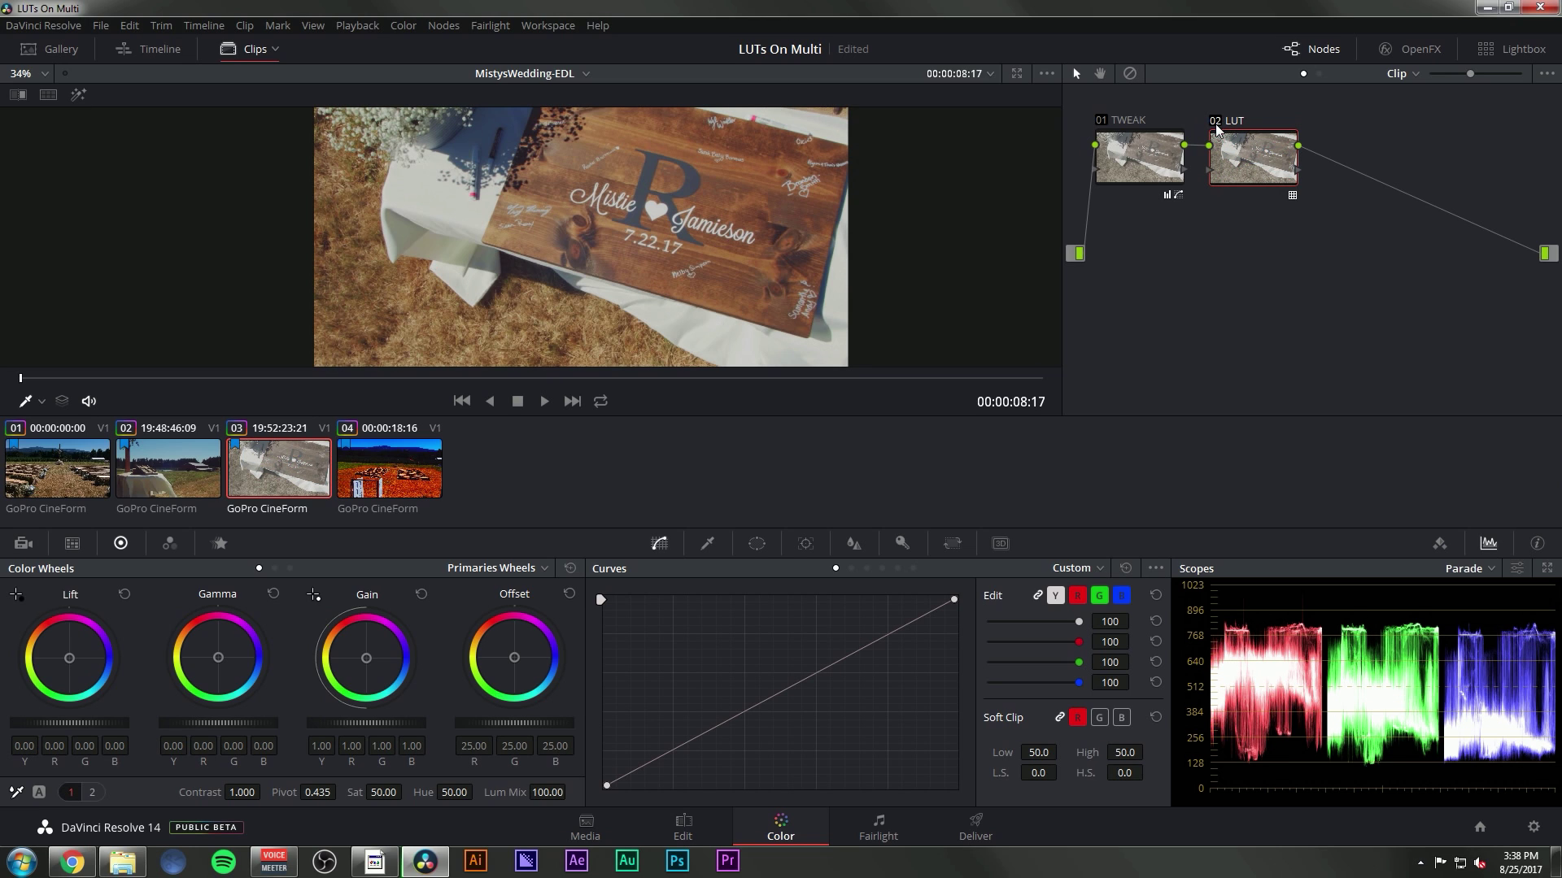
# Step: Check the Vengeance II LUT assigned on clip 03's LUT node, and apply GC_VII_Duke-709 to clip 04's second node
pyautogui.rightClick(1249, 169)
pyautogui.moveTo(1412, 455)
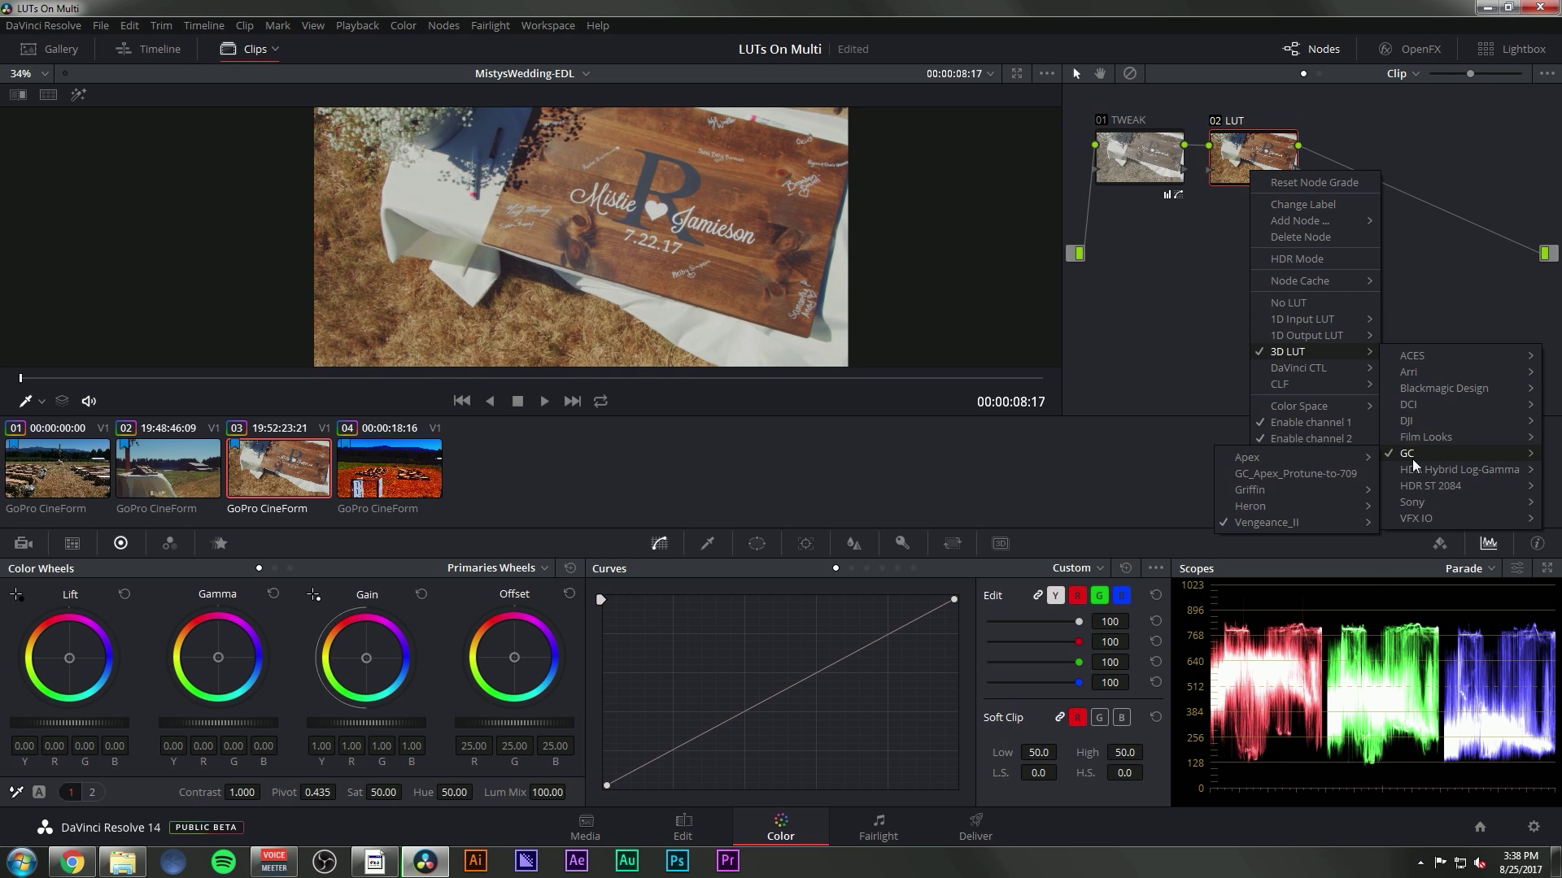
pyautogui.moveTo(1269, 522)
pyautogui.moveTo(1107, 574)
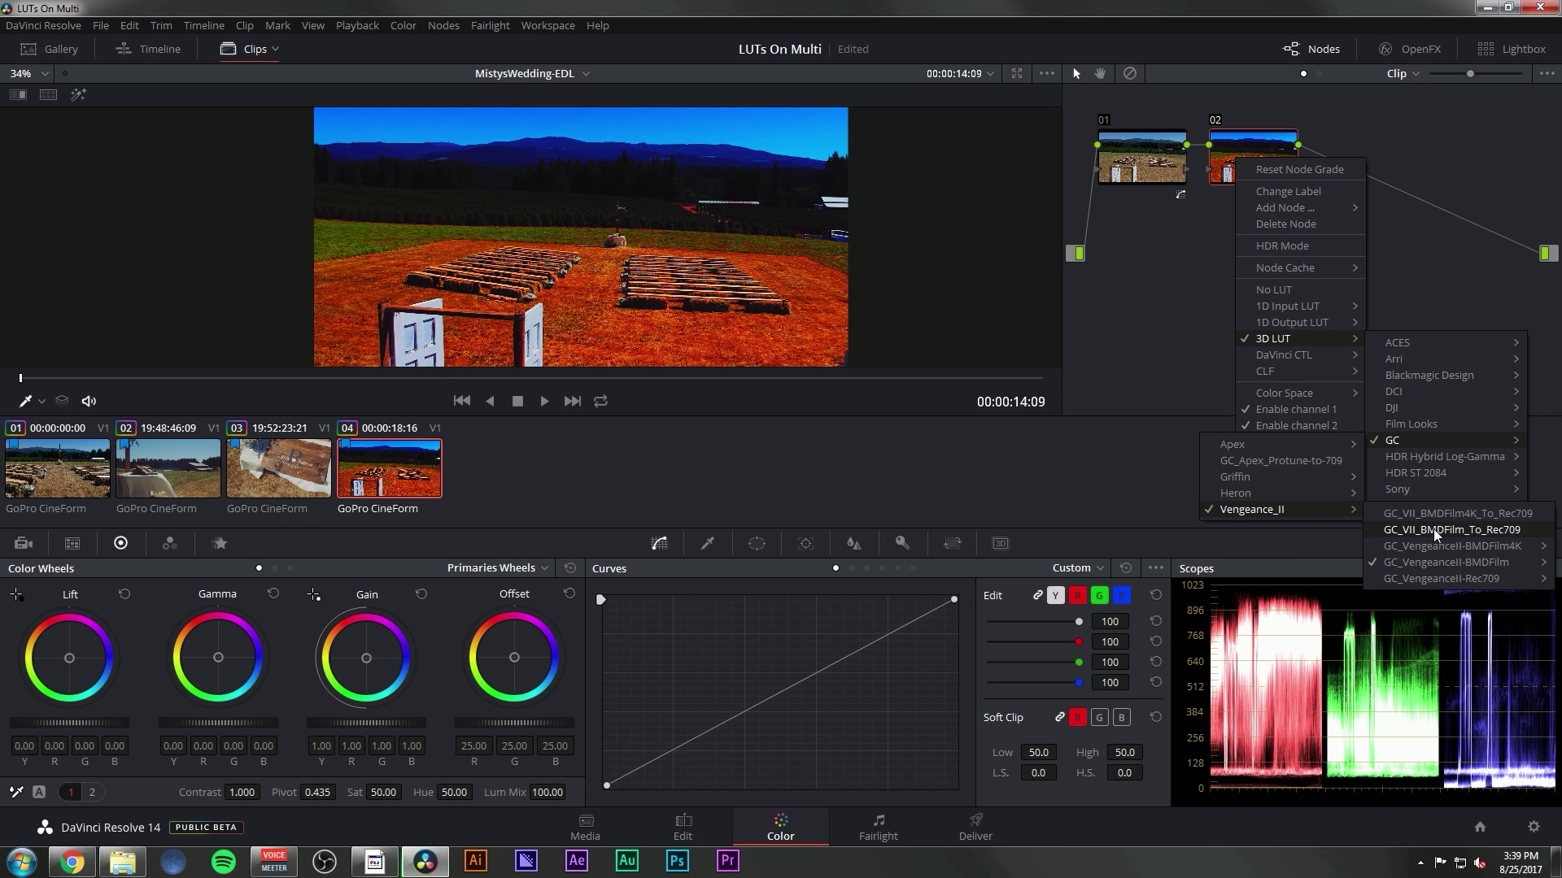
pyautogui.moveTo(1422, 582)
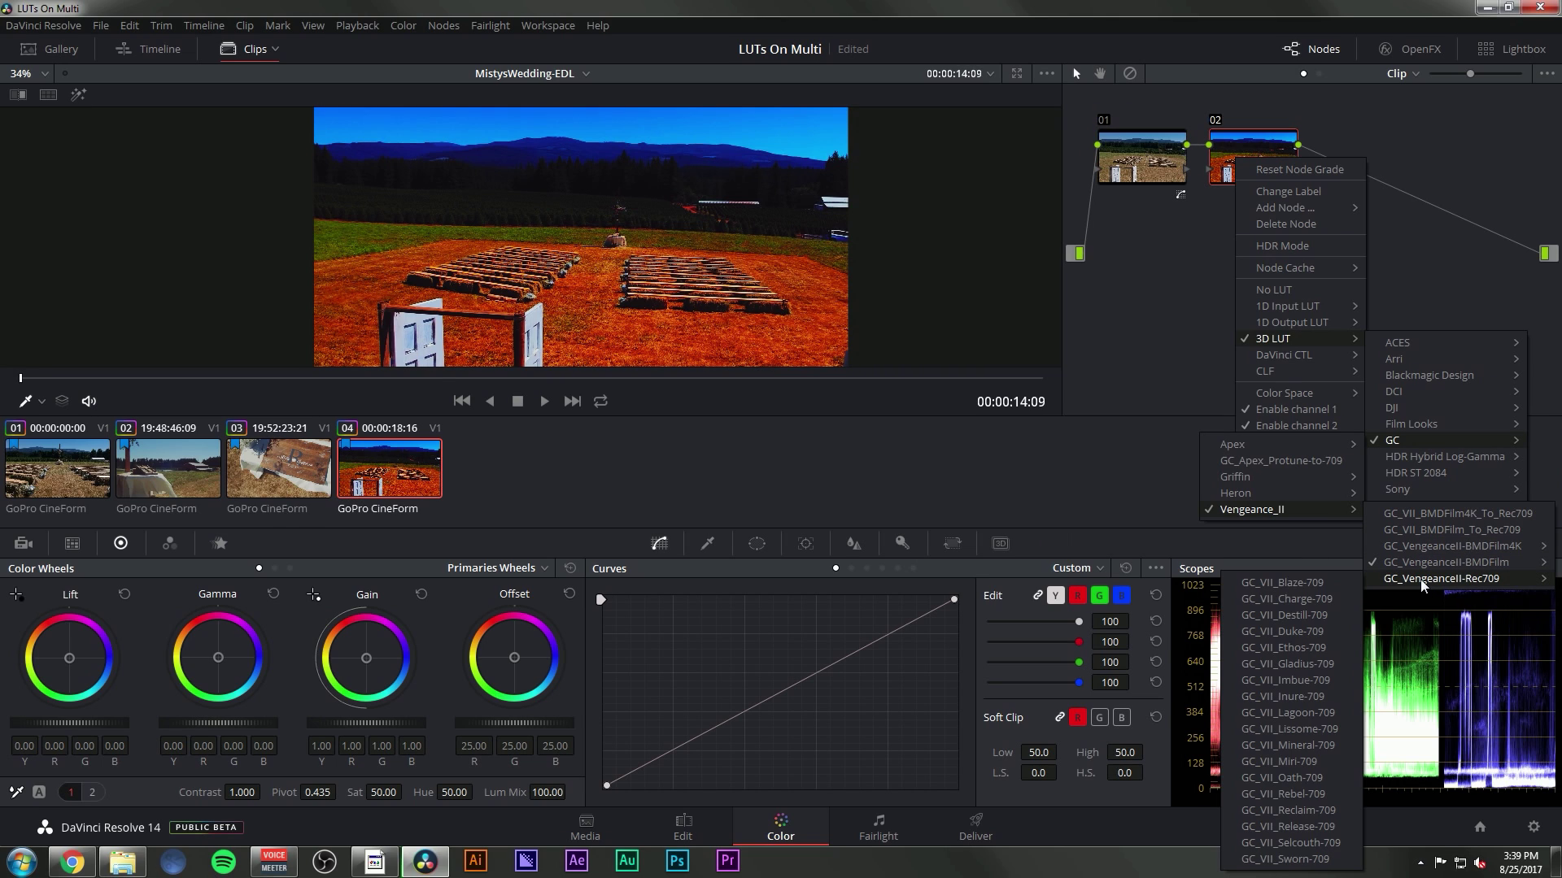
pyautogui.click(1308, 631)
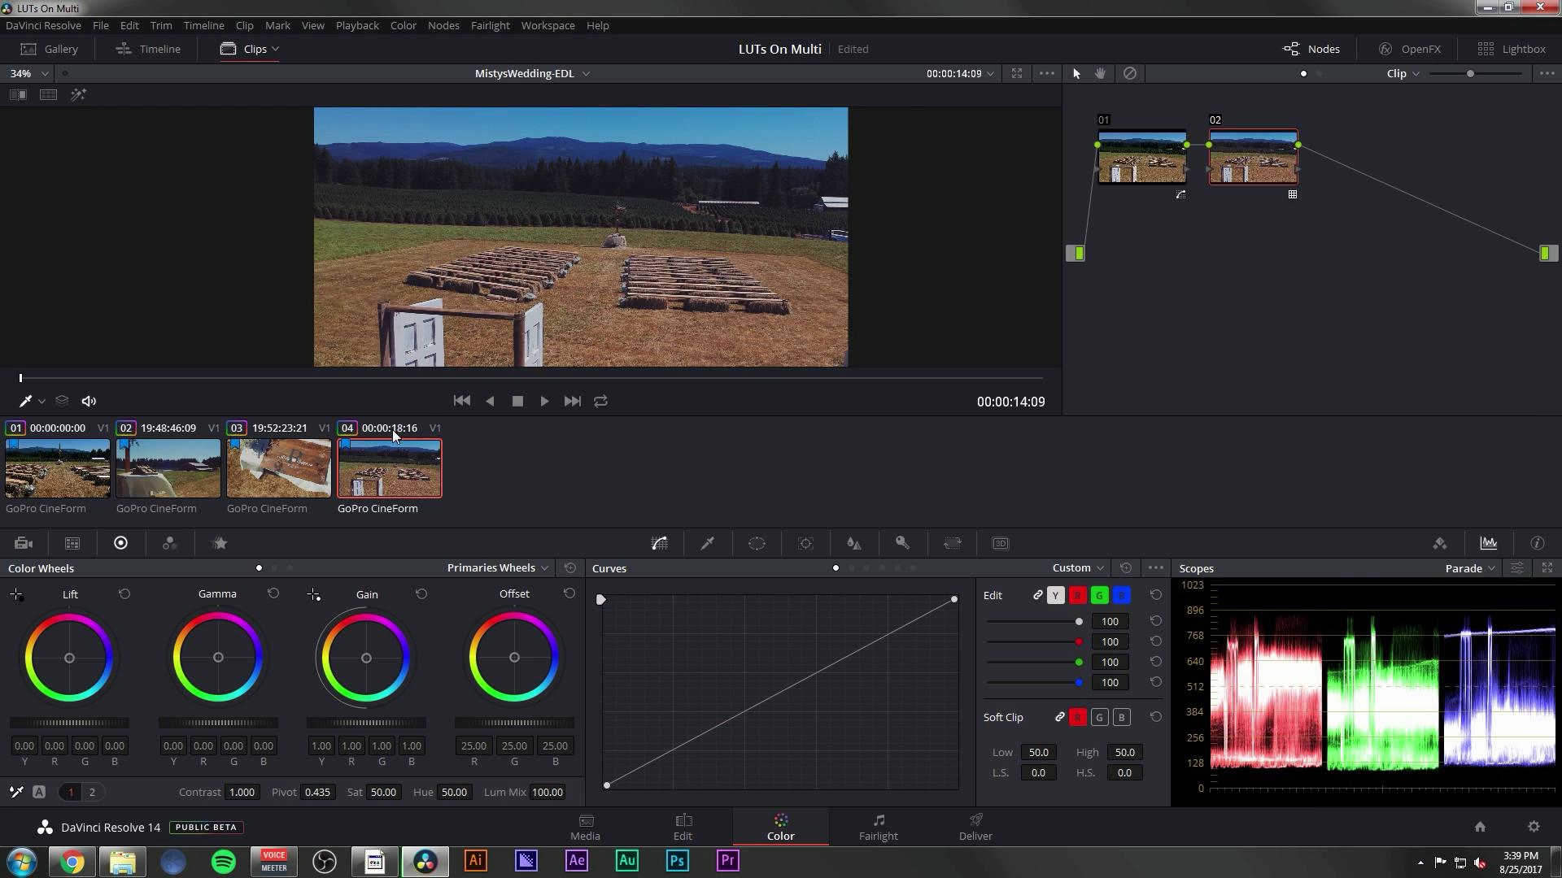
# Step: Alternate between clips 03 and 04 to compare how well their looks match
pyautogui.click(307, 476)
pyautogui.click(371, 465)
pyautogui.click(312, 469)
pyautogui.click(366, 461)
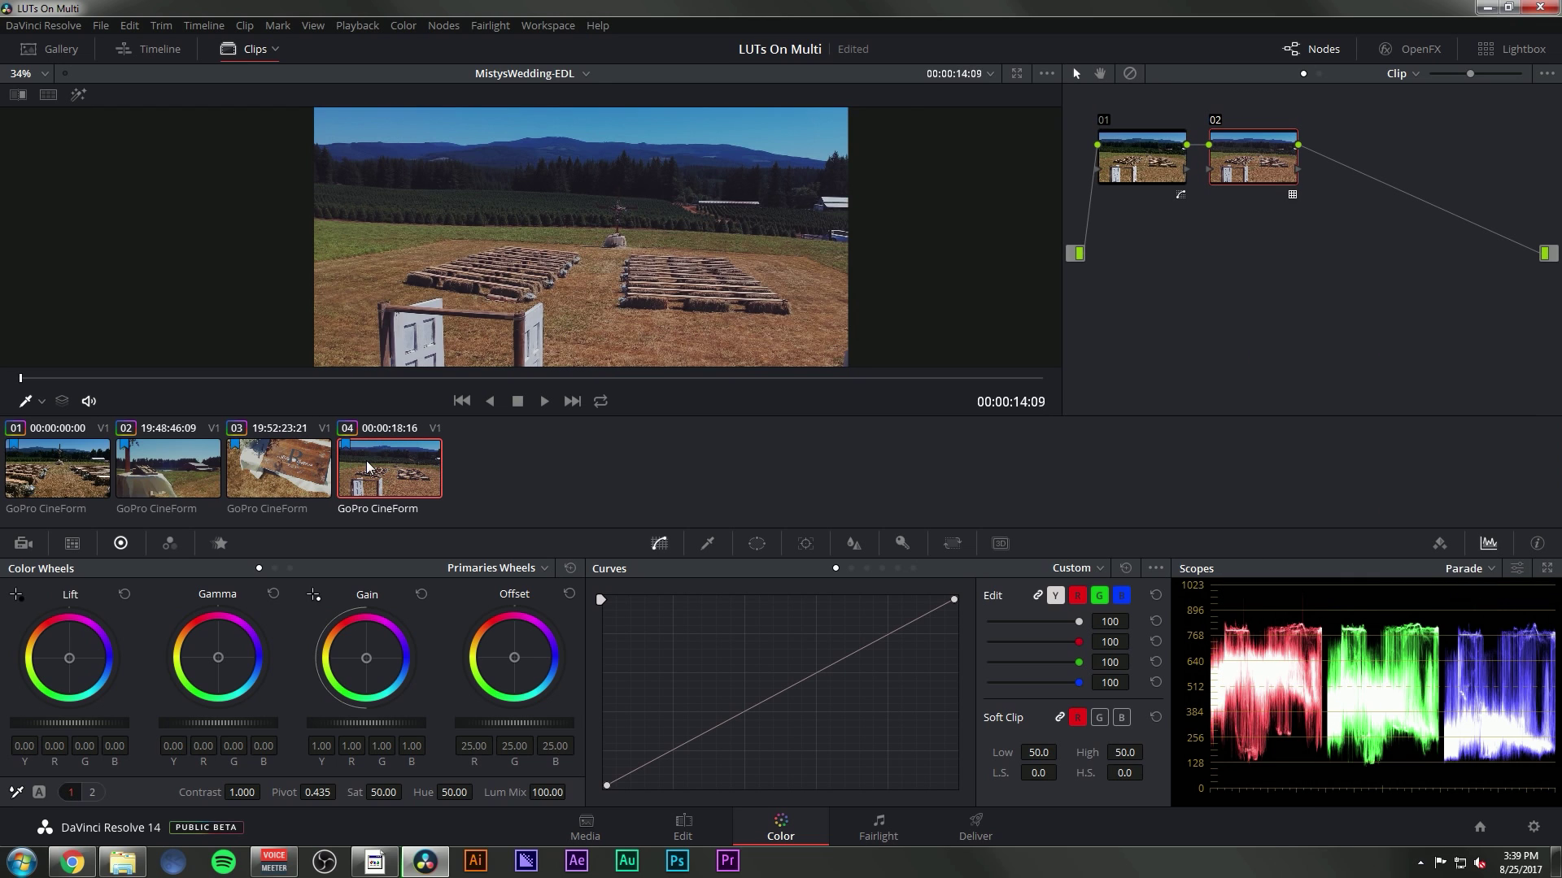
pyautogui.click(299, 470)
pyautogui.click(387, 476)
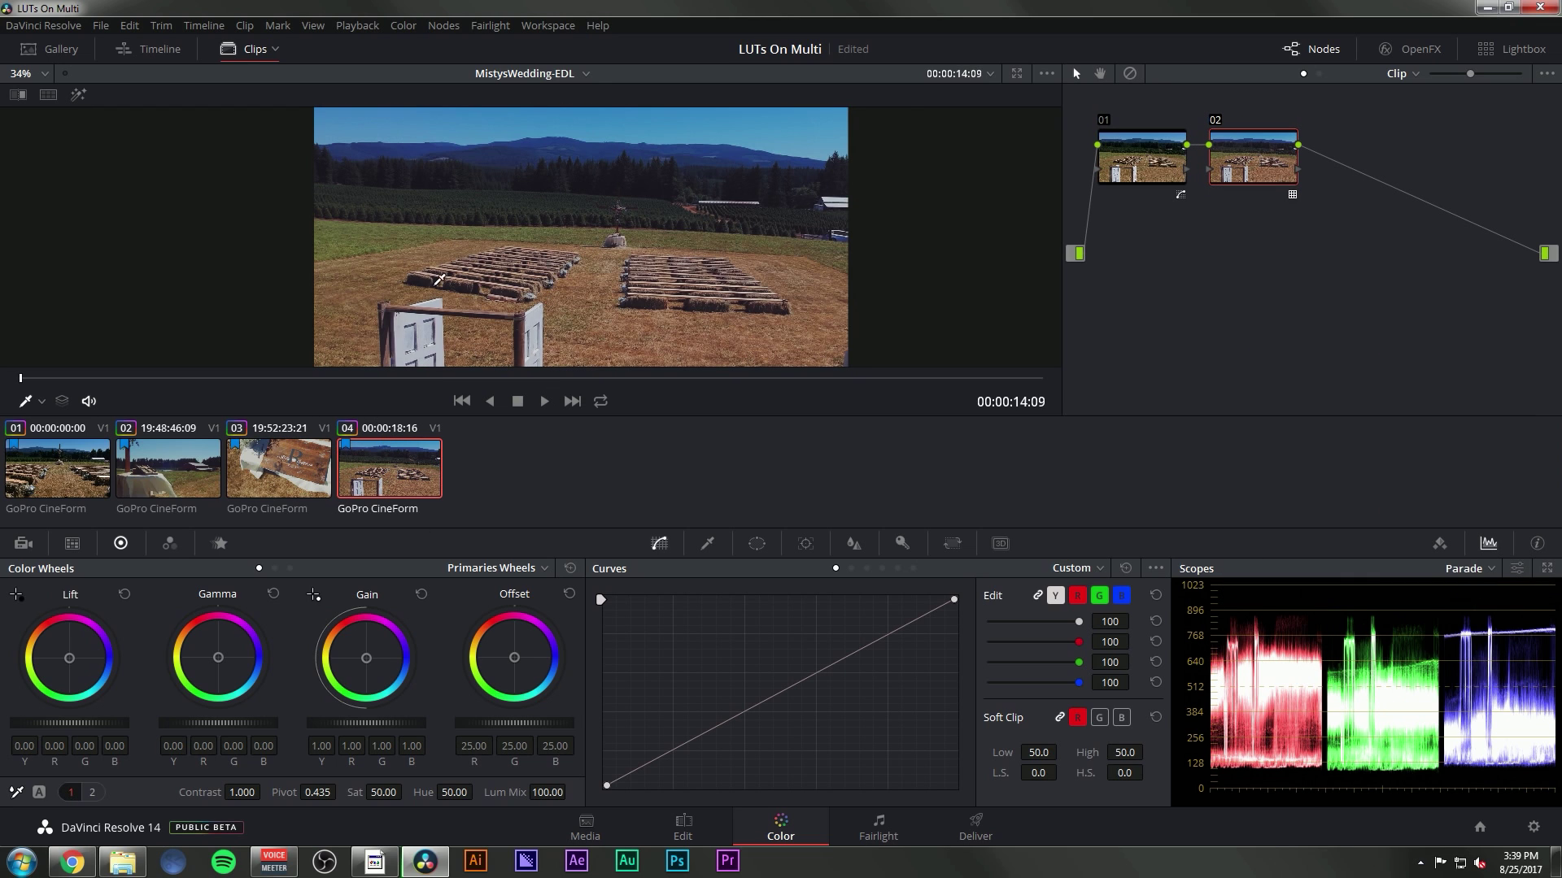
pyautogui.click(311, 460)
pyautogui.click(379, 472)
# Step: Copy clip 04's full grade, including its stylistic LUT node, onto clip 01
pyautogui.click(68, 469)
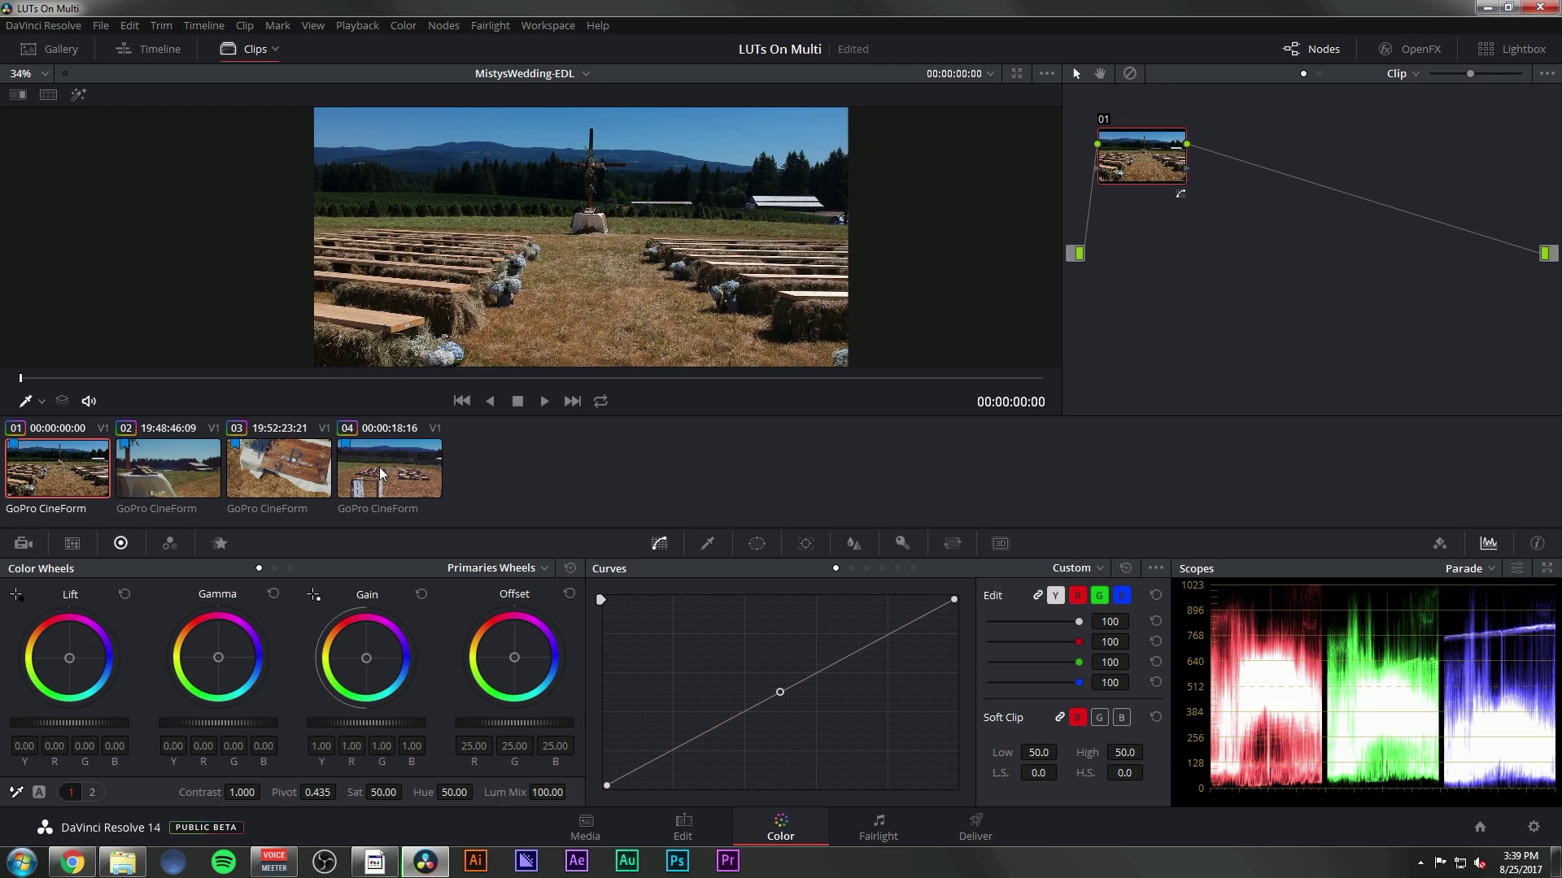
pyautogui.middleClick(380, 468)
# Step: Step back and forth through all four clips to compare their looks, toggling clip 03's LUT node off and on
pyautogui.click(181, 451)
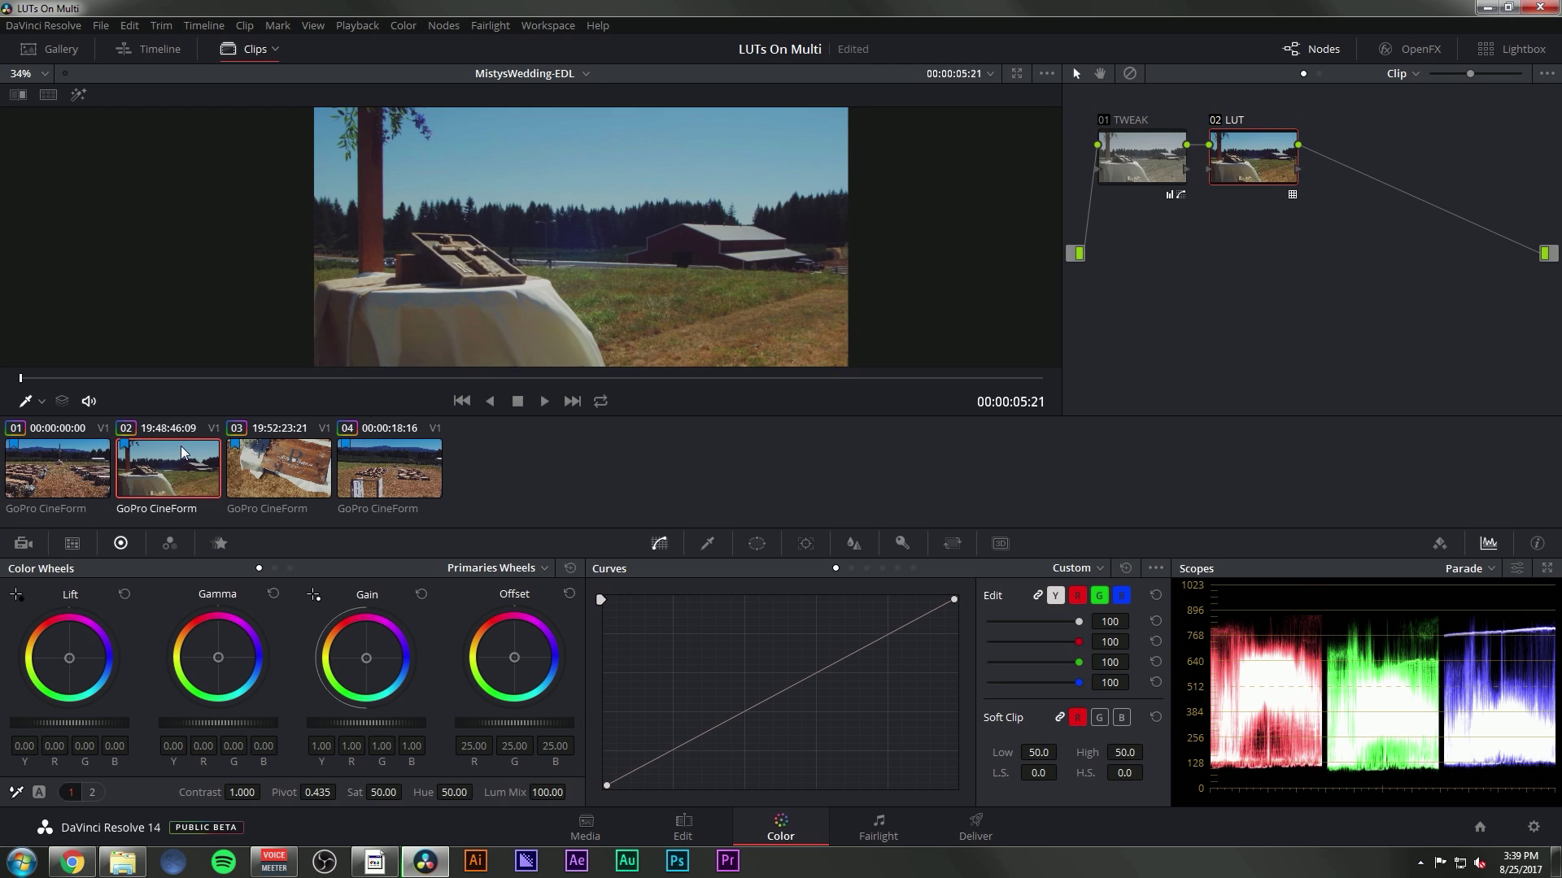
pyautogui.click(280, 465)
pyautogui.click(348, 461)
pyautogui.click(280, 466)
pyautogui.click(167, 467)
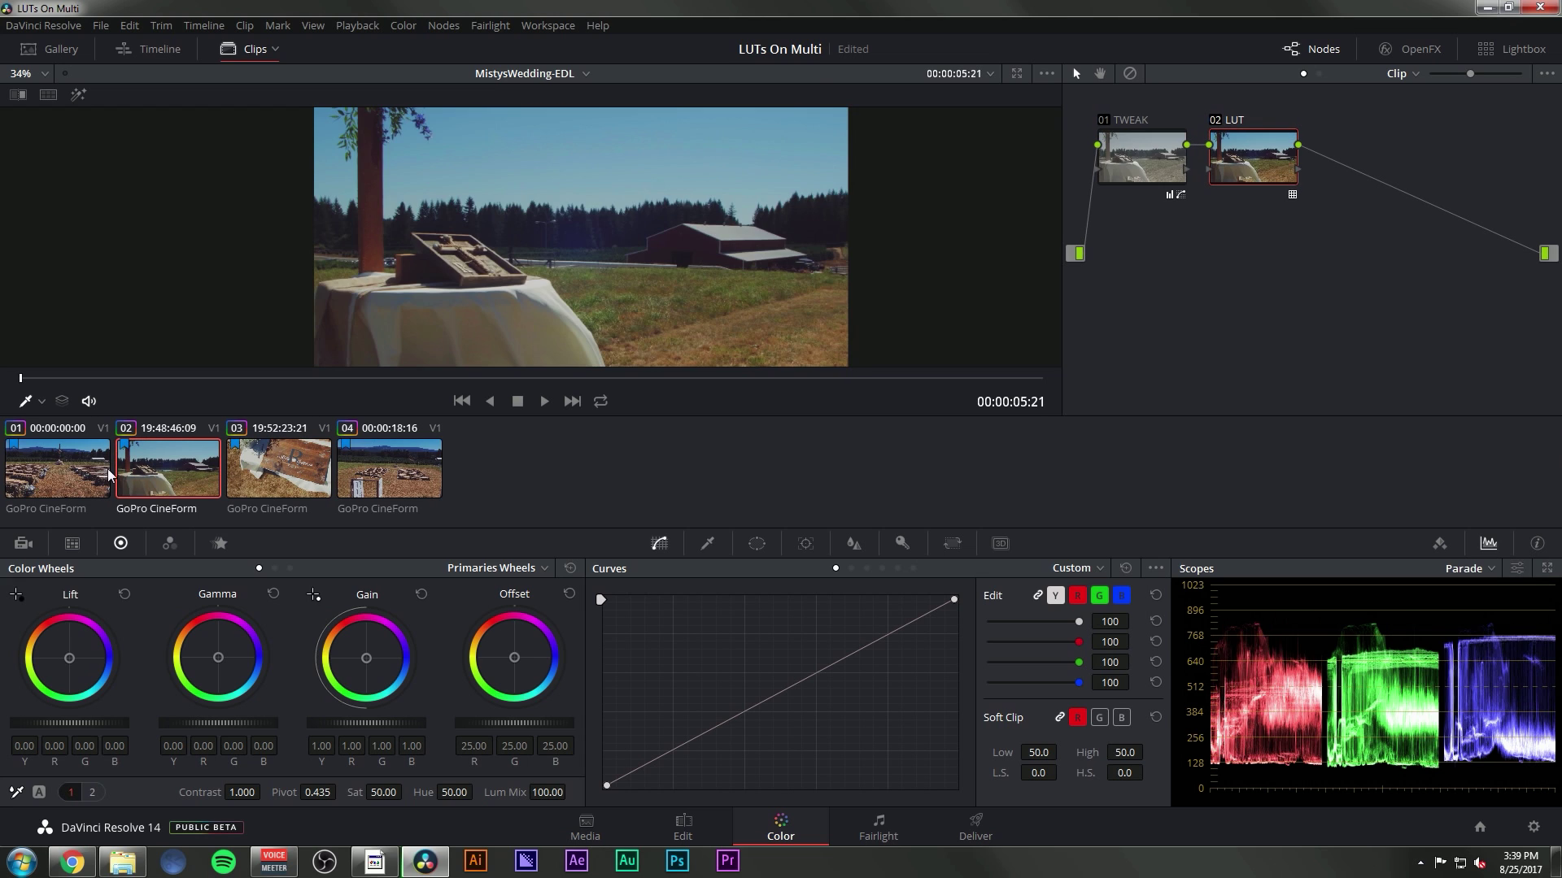
pyautogui.click(108, 468)
pyautogui.click(169, 478)
pyautogui.click(281, 467)
pyautogui.click(370, 488)
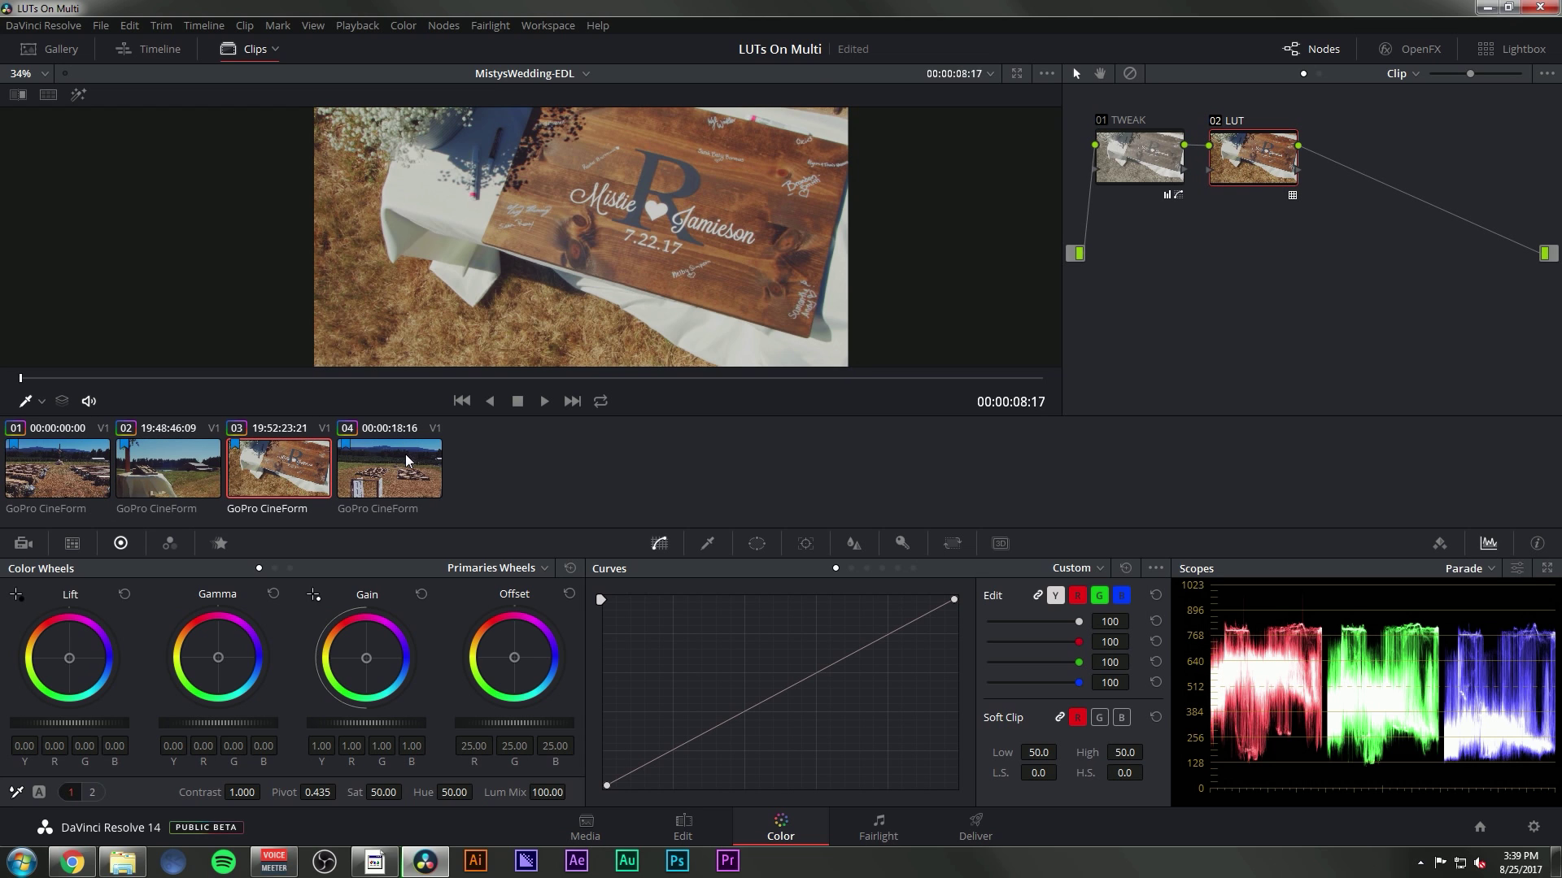
pyautogui.click(402, 457)
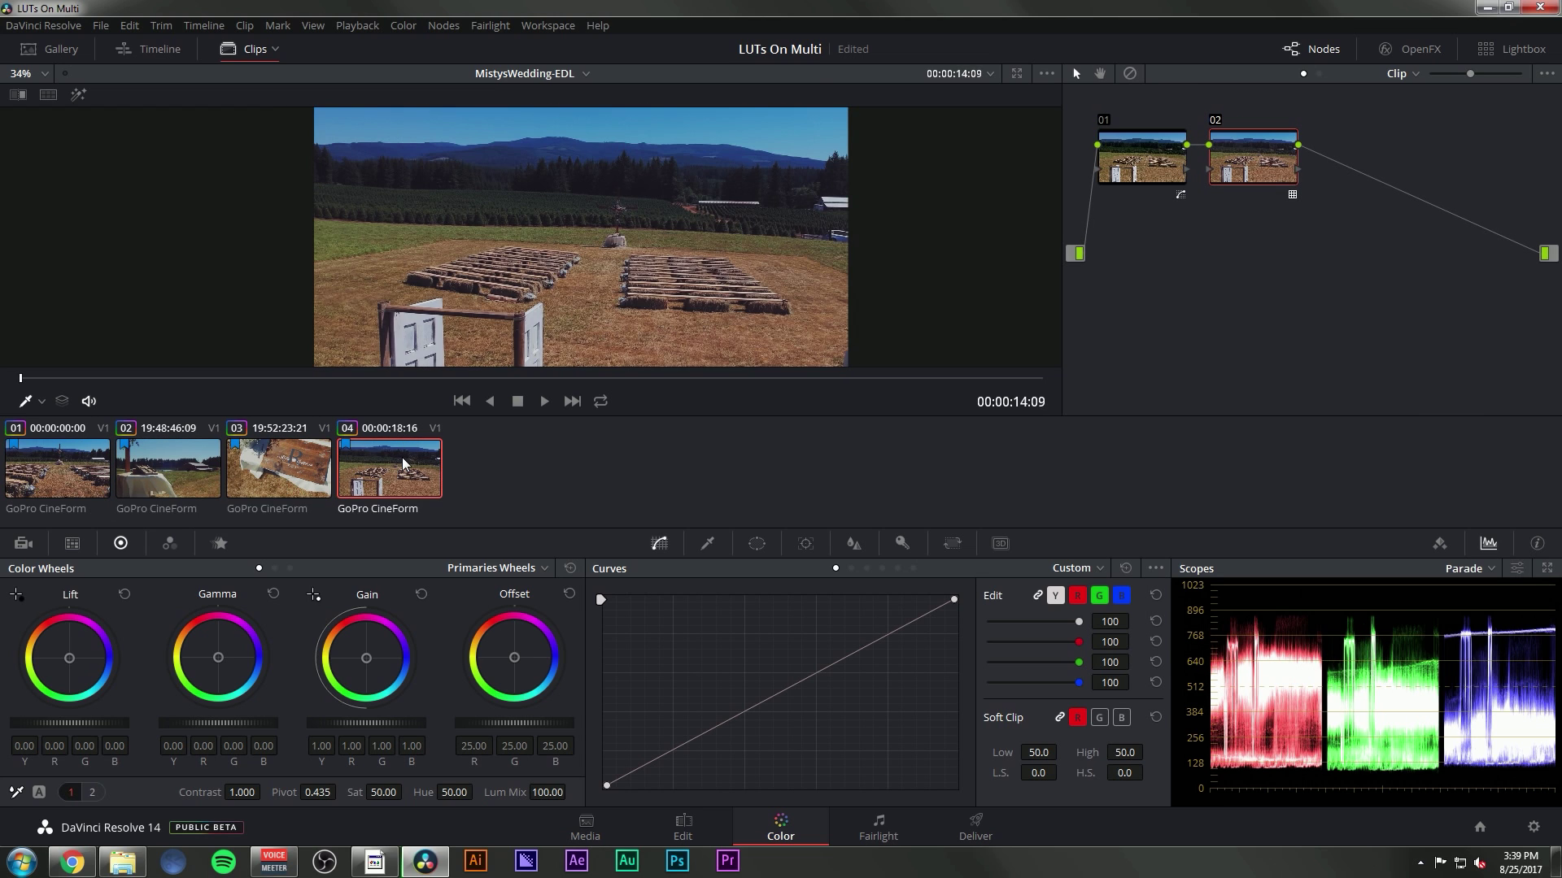
pyautogui.click(286, 469)
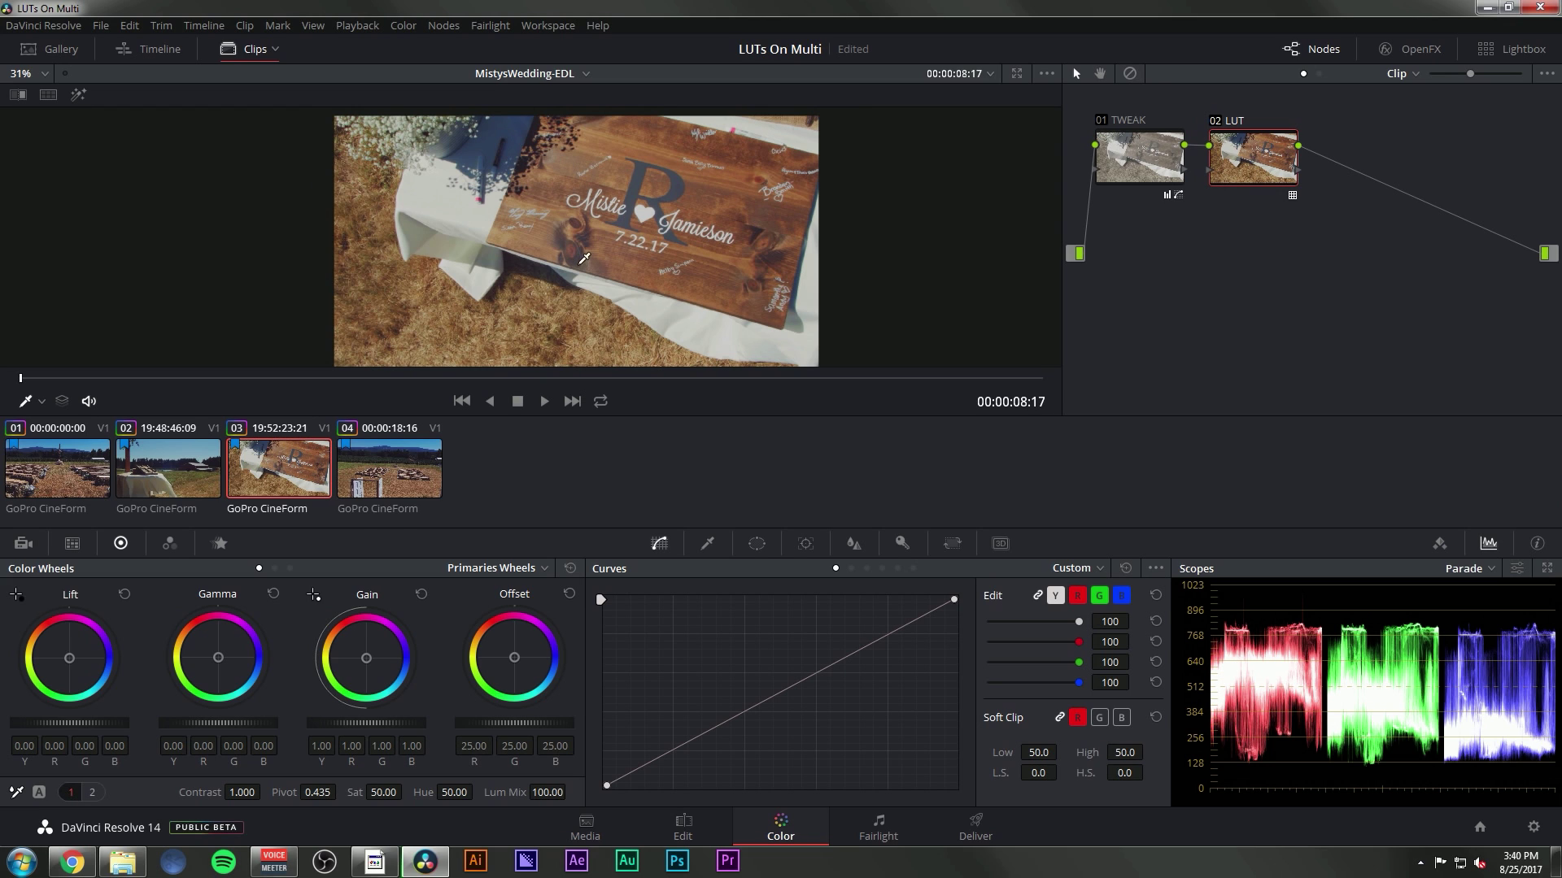
pyautogui.click(1217, 122)
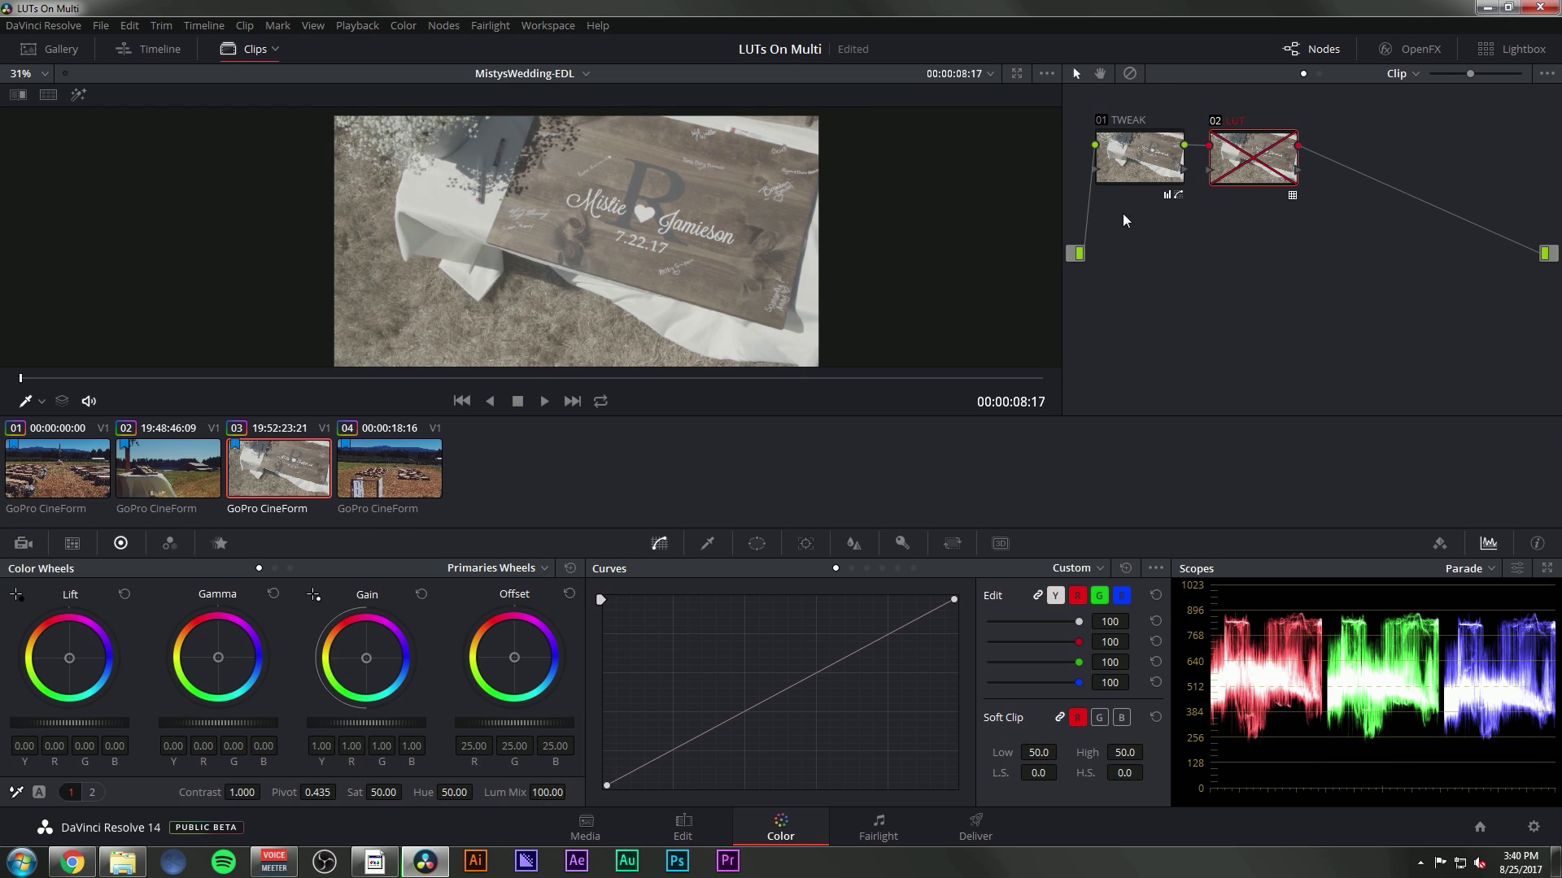
pyautogui.click(1215, 122)
pyautogui.click(382, 468)
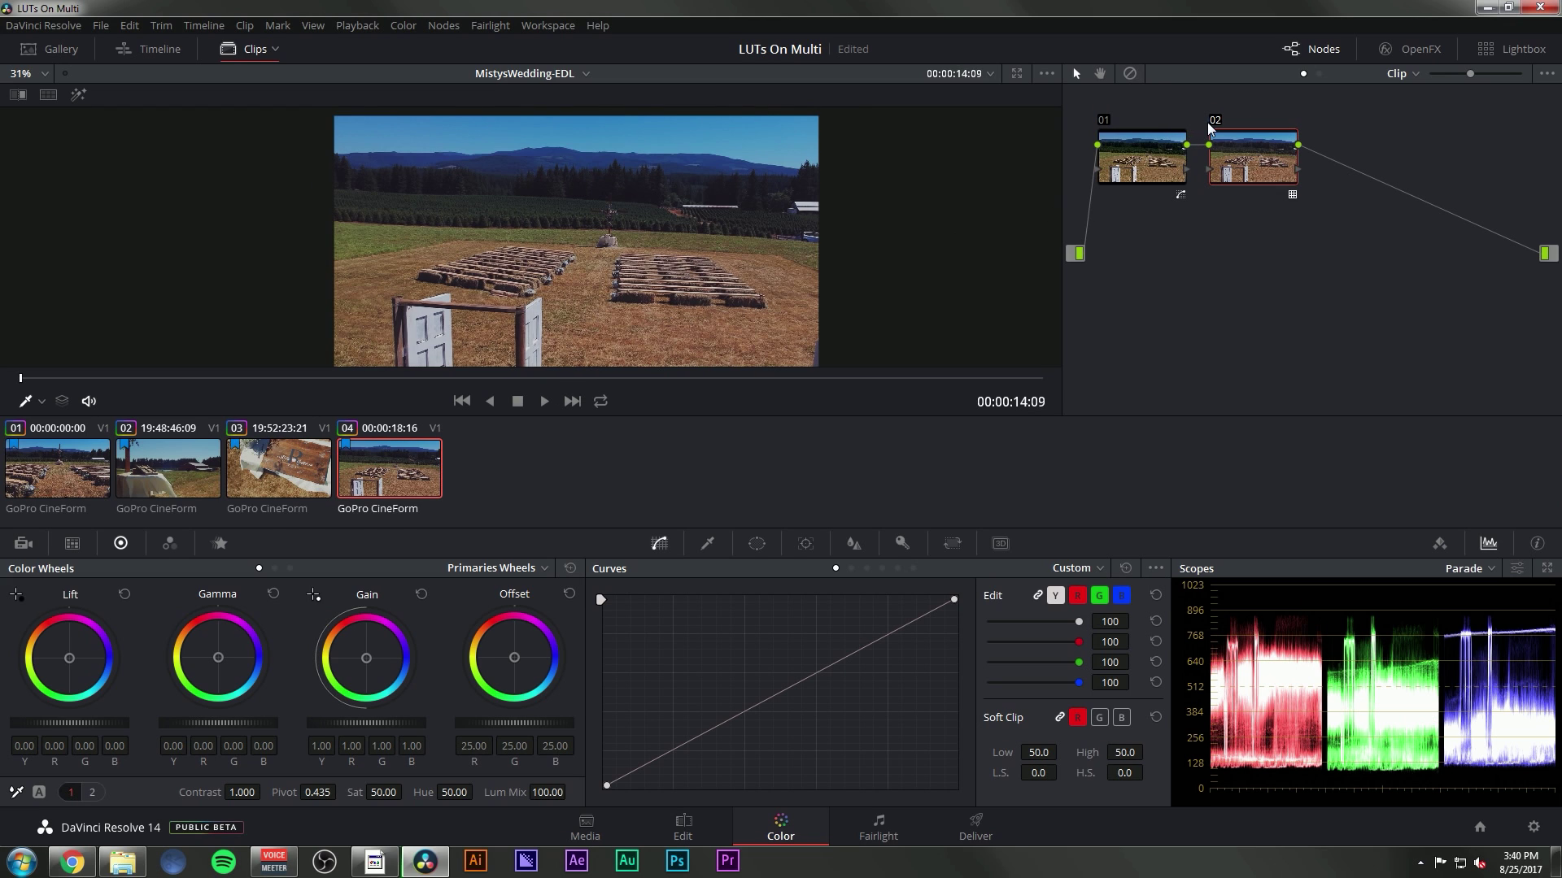
pyautogui.press('Up')
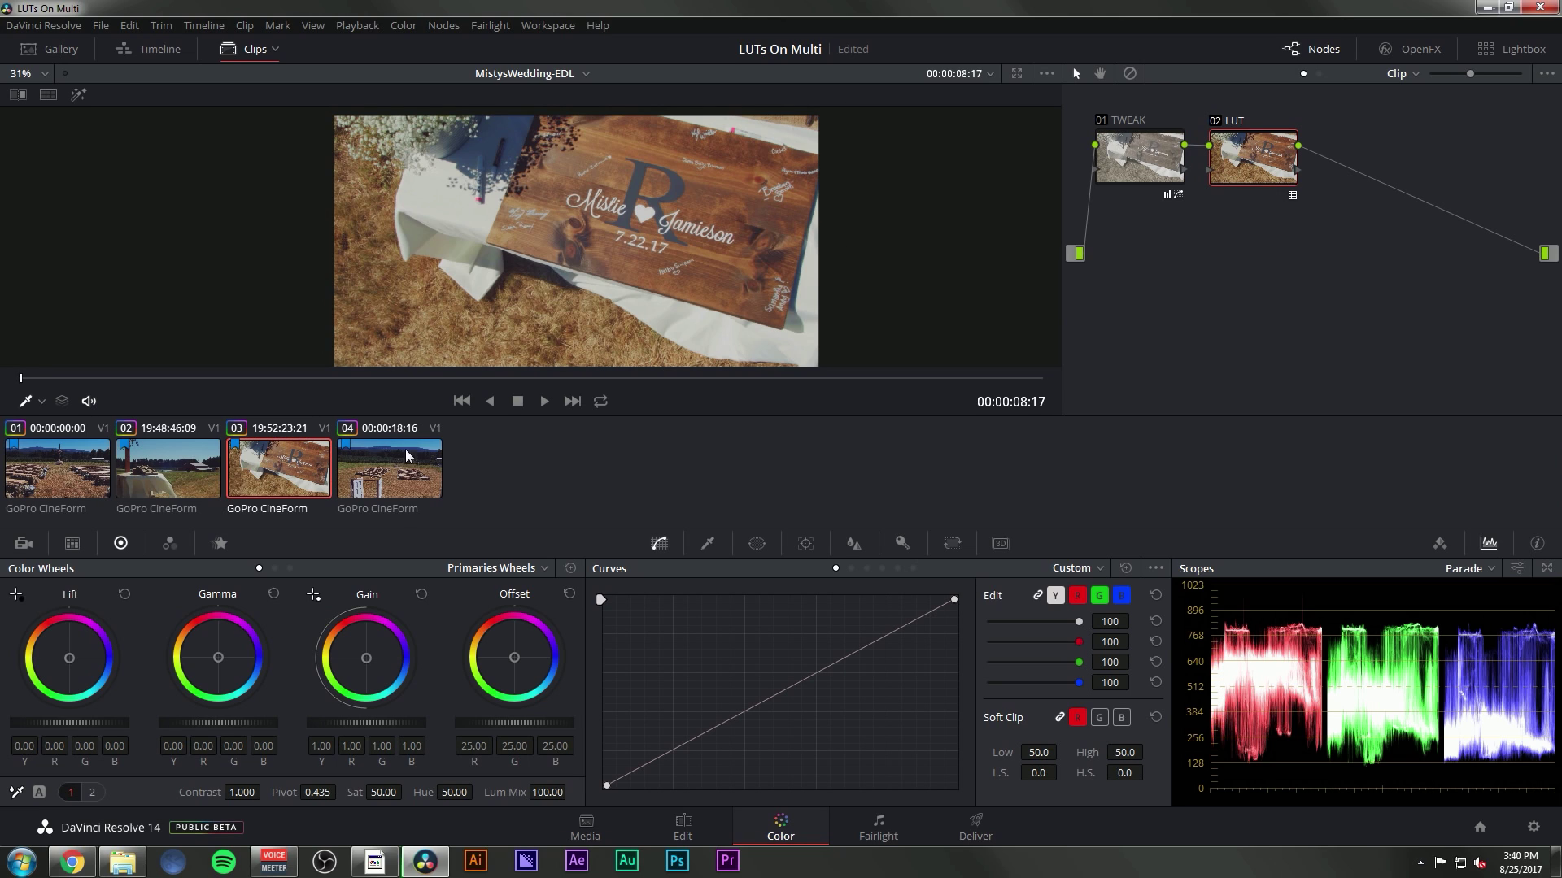
# Step: Replace the stylistic LUT on clips 03 and 02 with the BMDFilm-to-Rec709 conversion LUT, and remove the second nodes from clips 01 and 04
pyautogui.rightClick(1265, 160)
pyautogui.moveTo(1313, 331)
pyautogui.click(1158, 527)
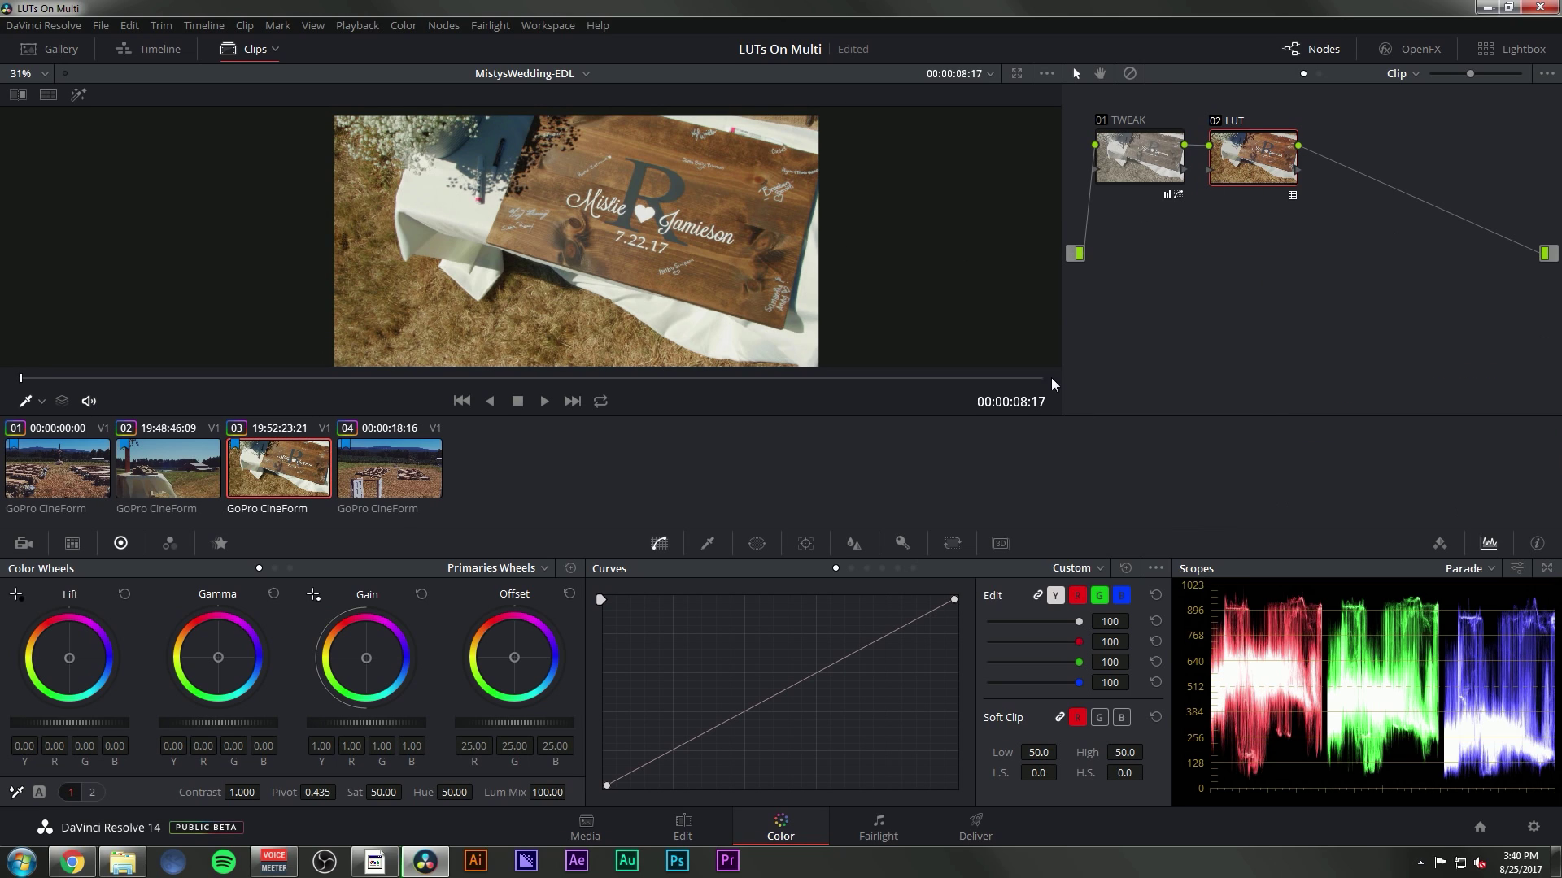
pyautogui.click(171, 470)
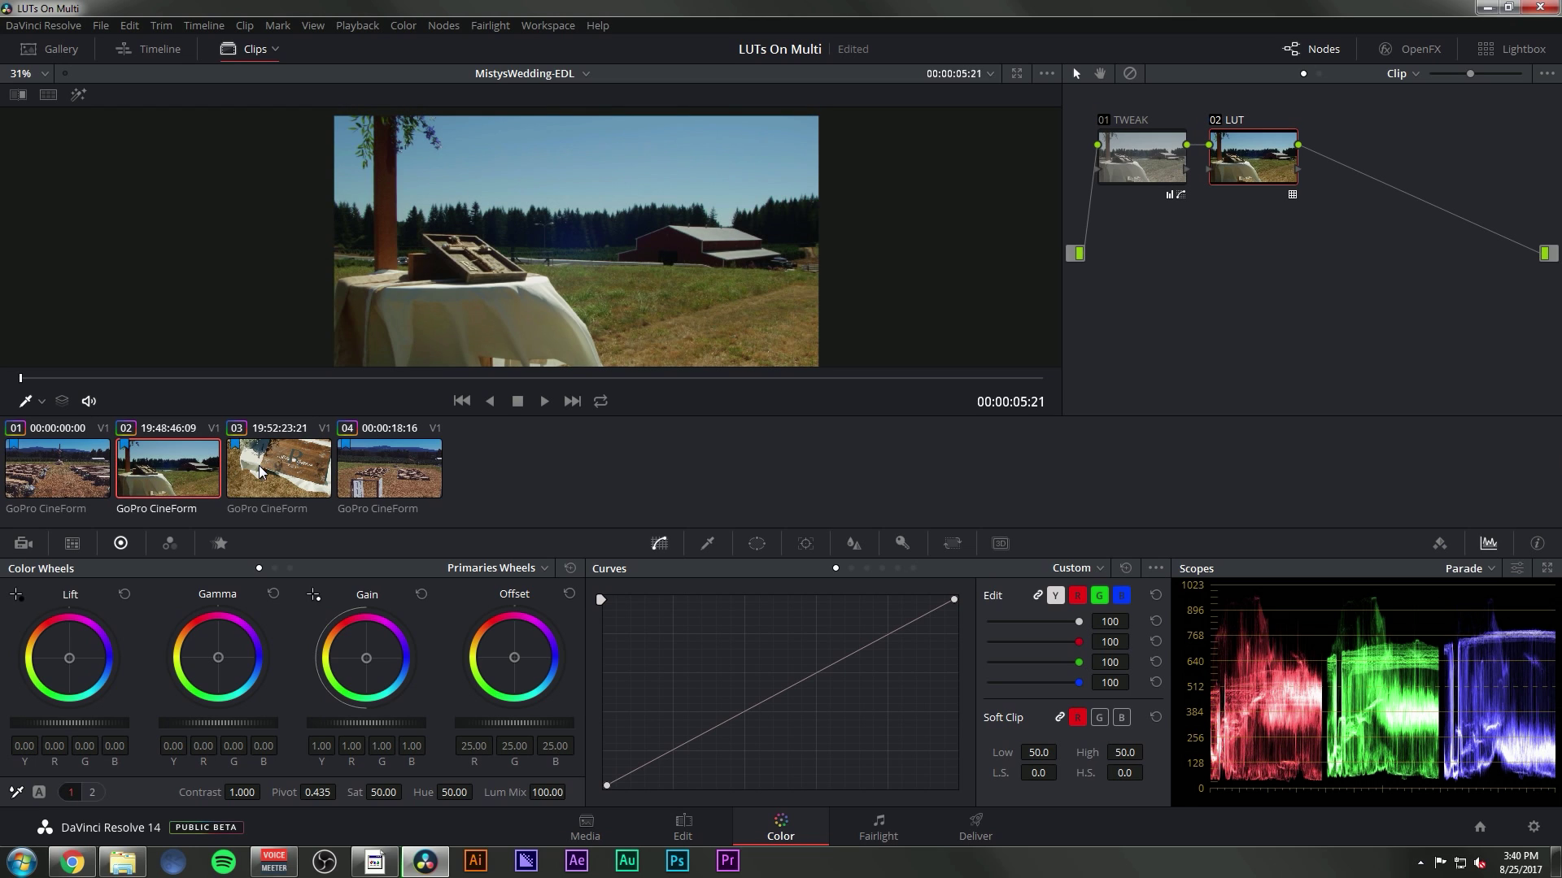
pyautogui.press('Up')
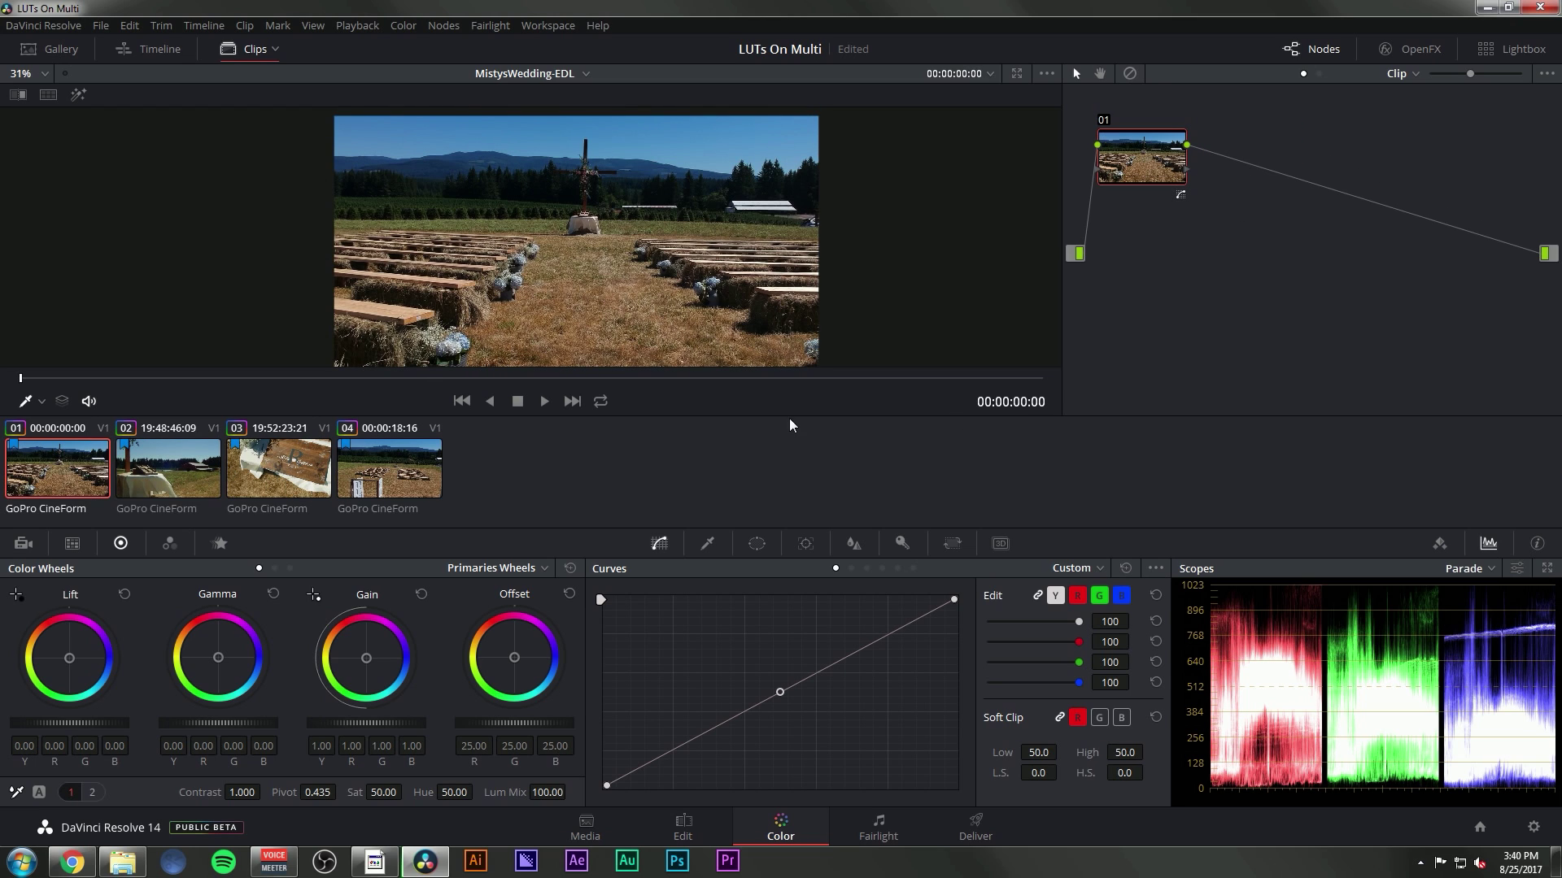
# Step: Add all four clips to a new group named Group 2
pyautogui.keyDown('shift'); pyautogui.click(398, 472); pyautogui.keyUp('shift')
pyautogui.rightClick(303, 471)
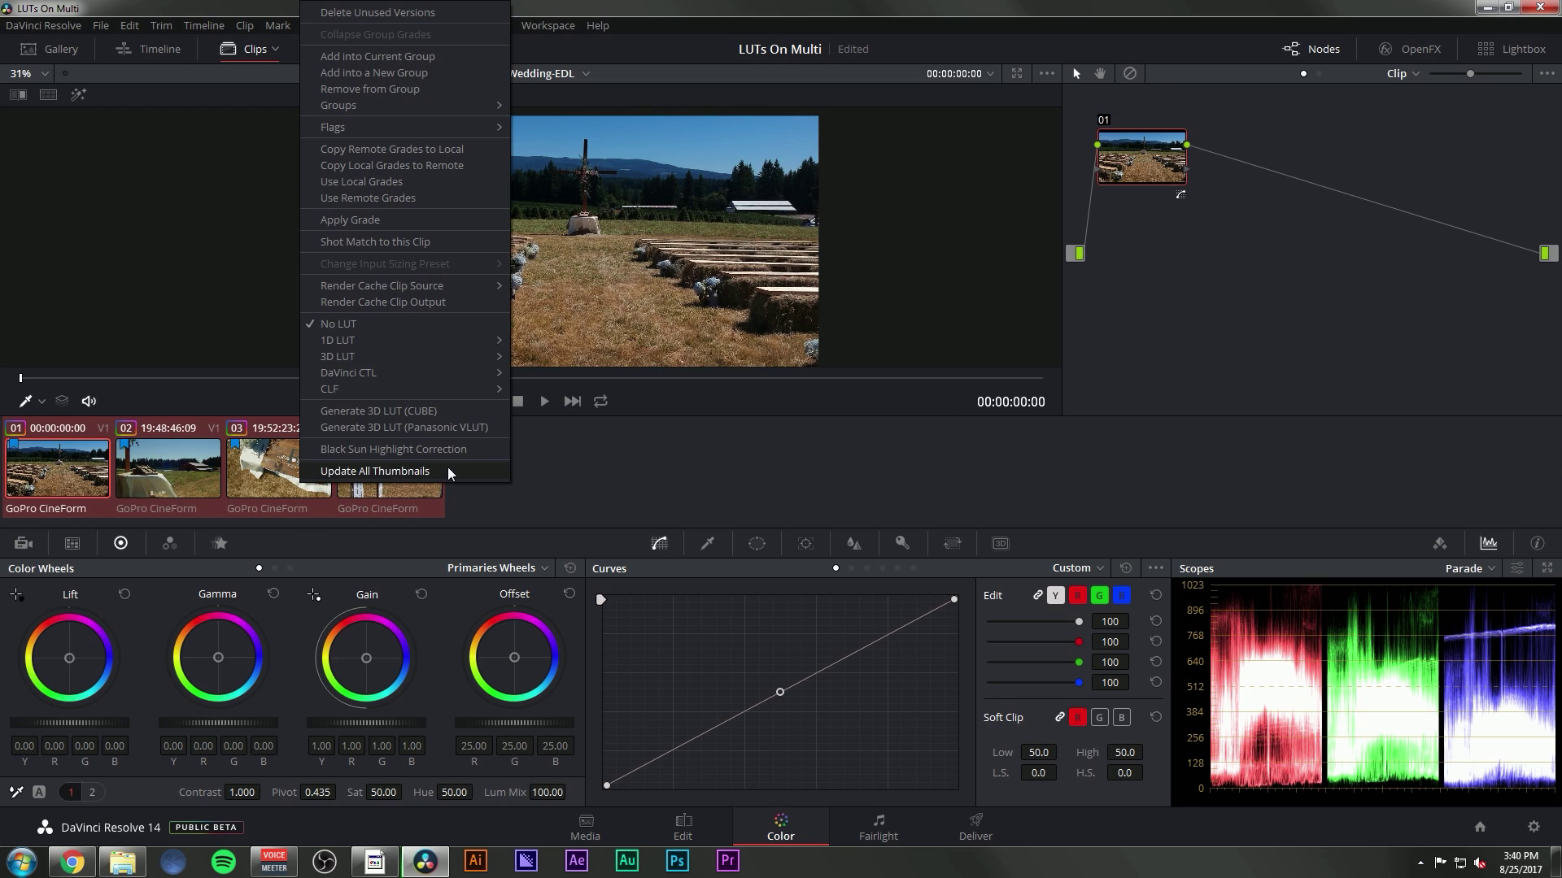
pyautogui.click(426, 72)
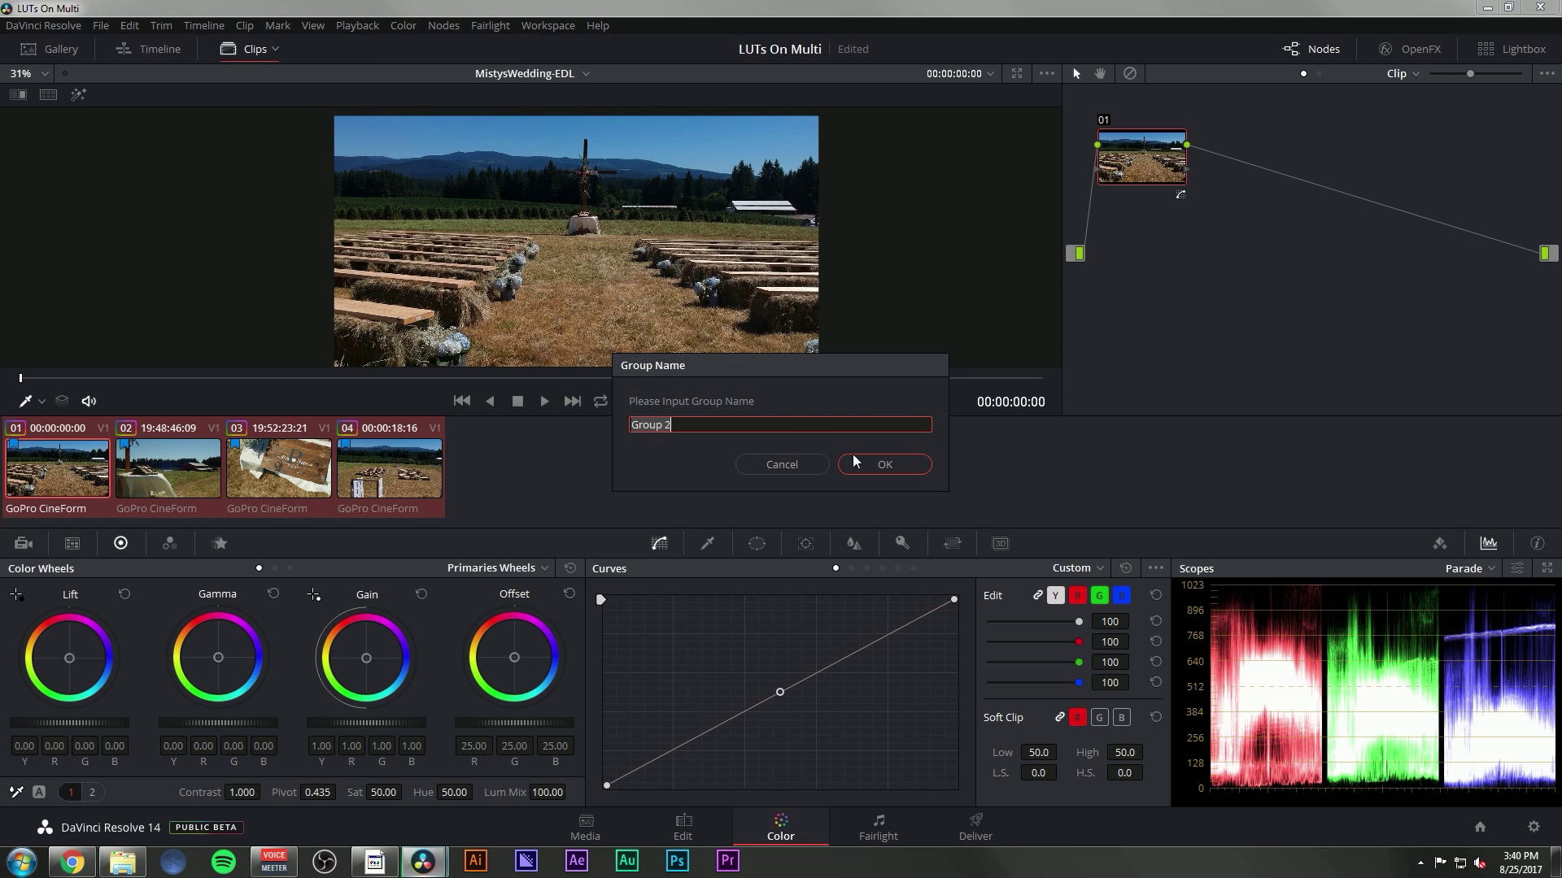
pyautogui.click(884, 464)
# Step: Apply the Vengeance II 3D LUT GC_VII_Duke-709 to the node at the Group Post-Clip level
pyautogui.click(1399, 73)
pyautogui.click(1418, 130)
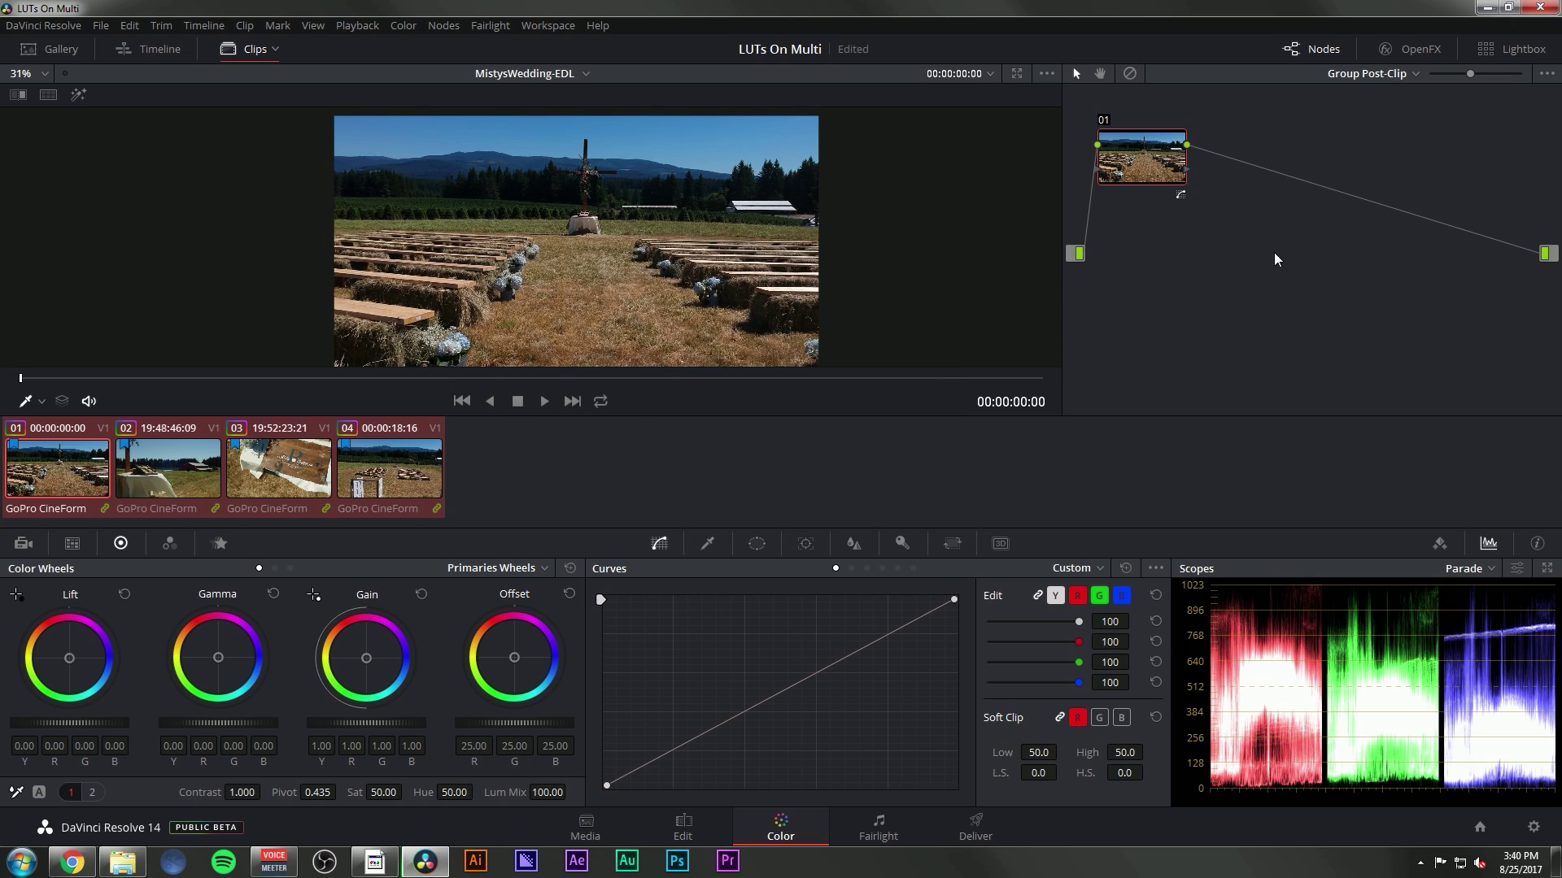
pyautogui.rightClick(1154, 151)
pyautogui.moveTo(1232, 331)
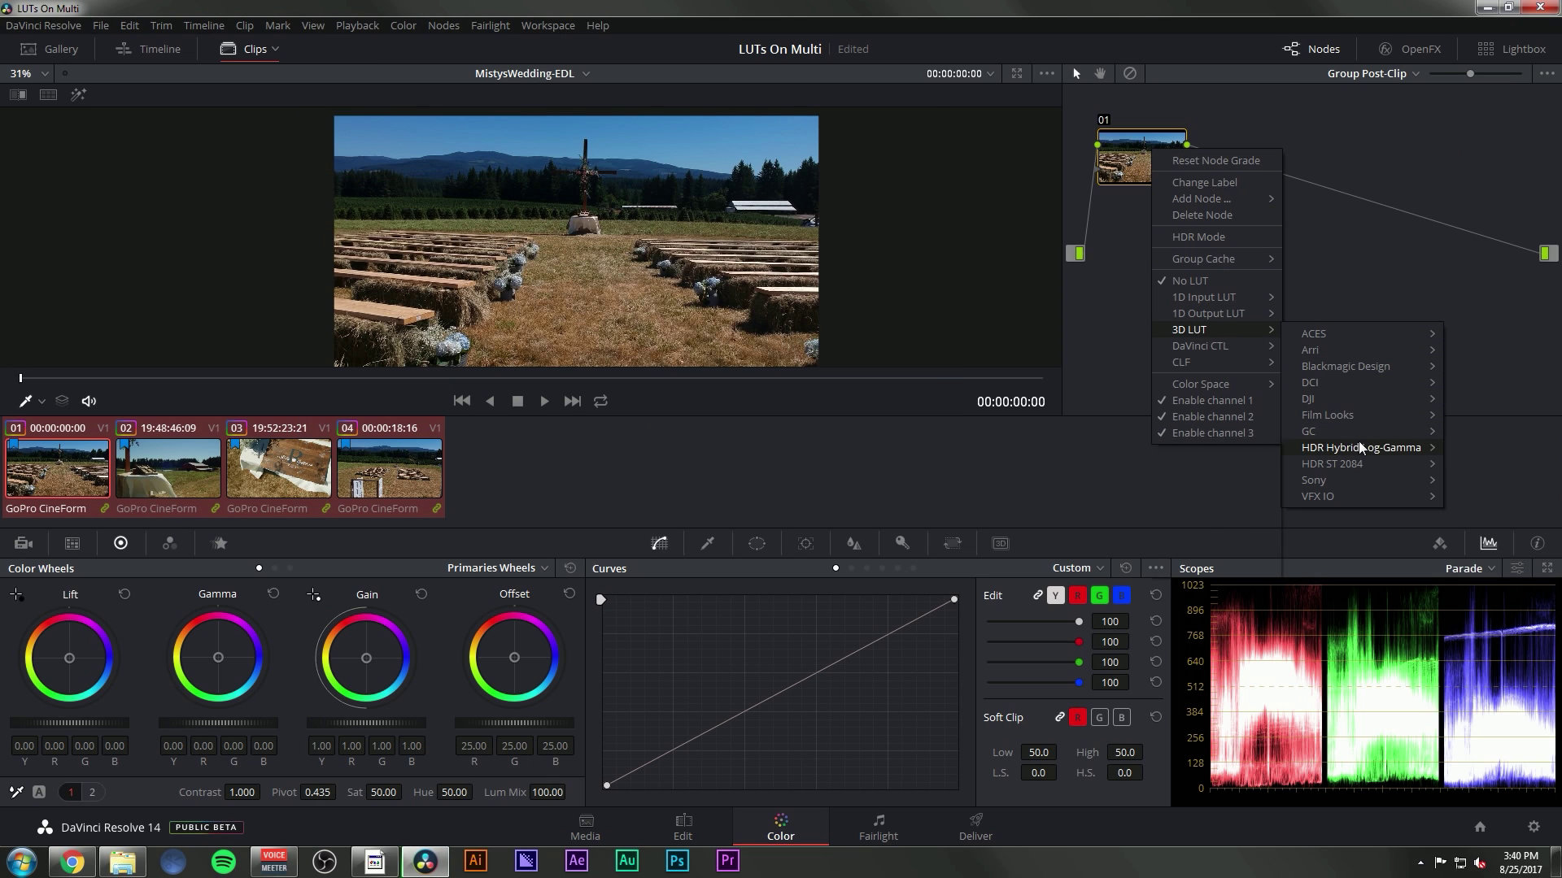
pyautogui.moveTo(1352, 431)
pyautogui.moveTo(1168, 500)
pyautogui.moveTo(1356, 569)
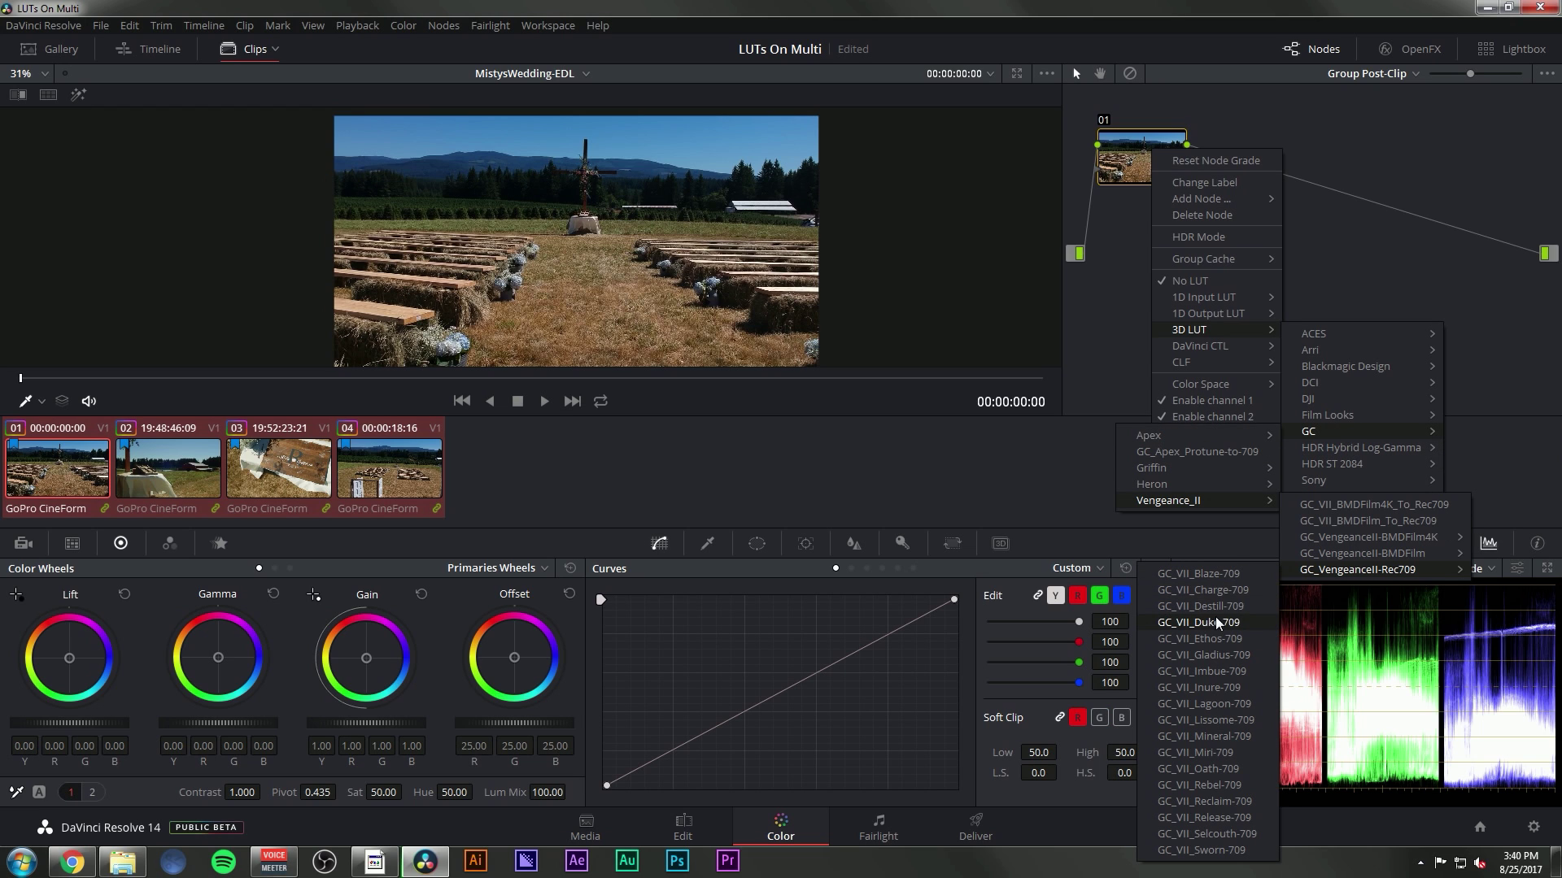
pyautogui.click(1217, 622)
# Step: Step through the grouped clips to check the shared look, and review their individual clip-level nodes
pyautogui.press('Down')
pyautogui.press('Down')
pyautogui.press('Down')
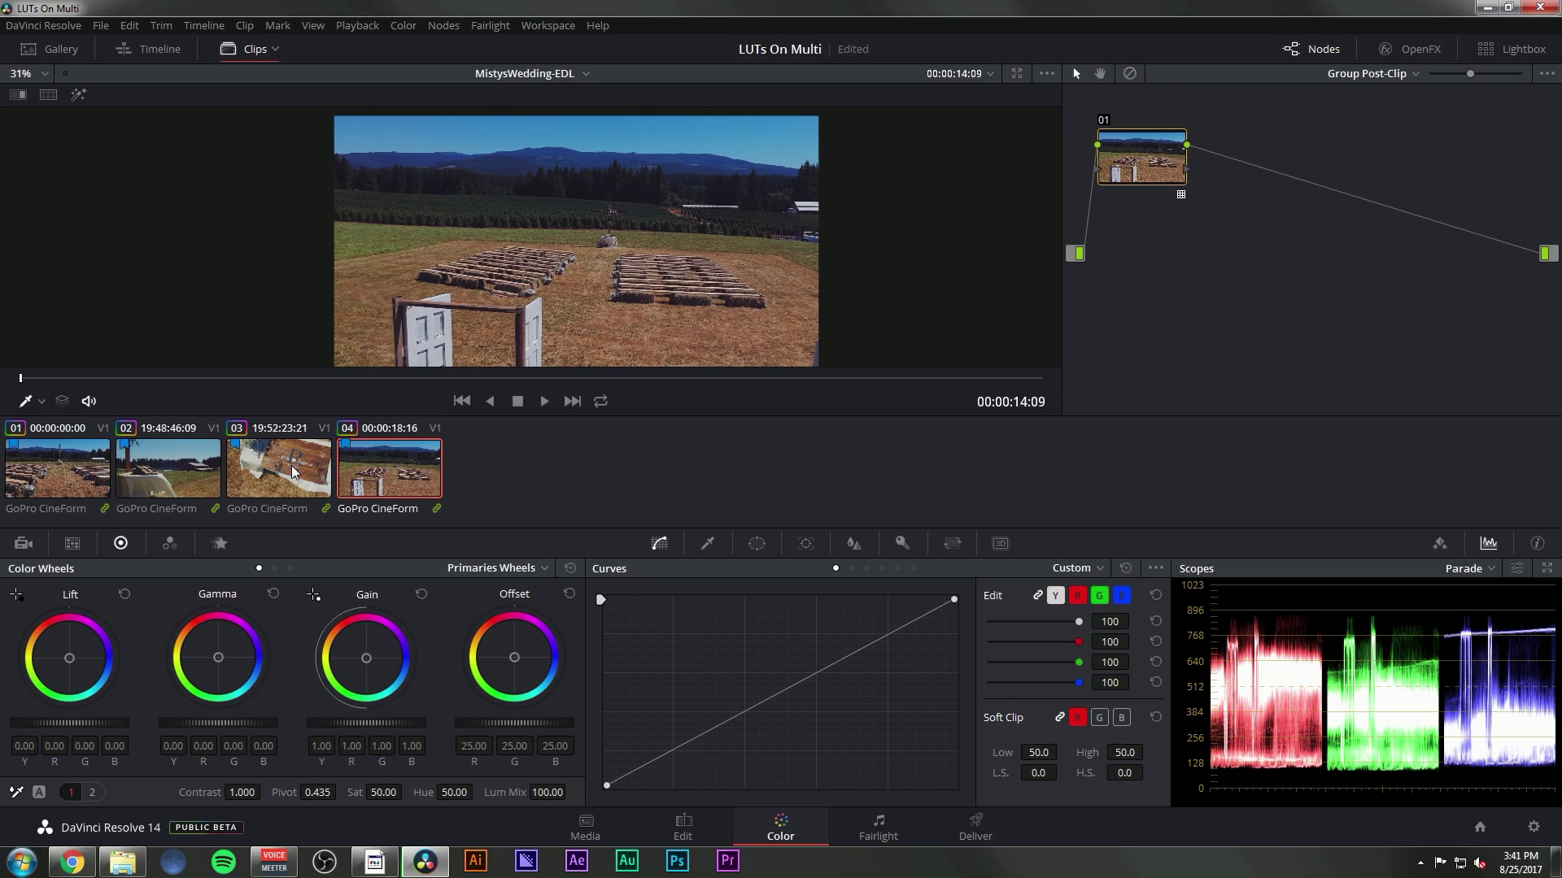
pyautogui.press('Up')
pyautogui.press('Up')
pyautogui.press('Up')
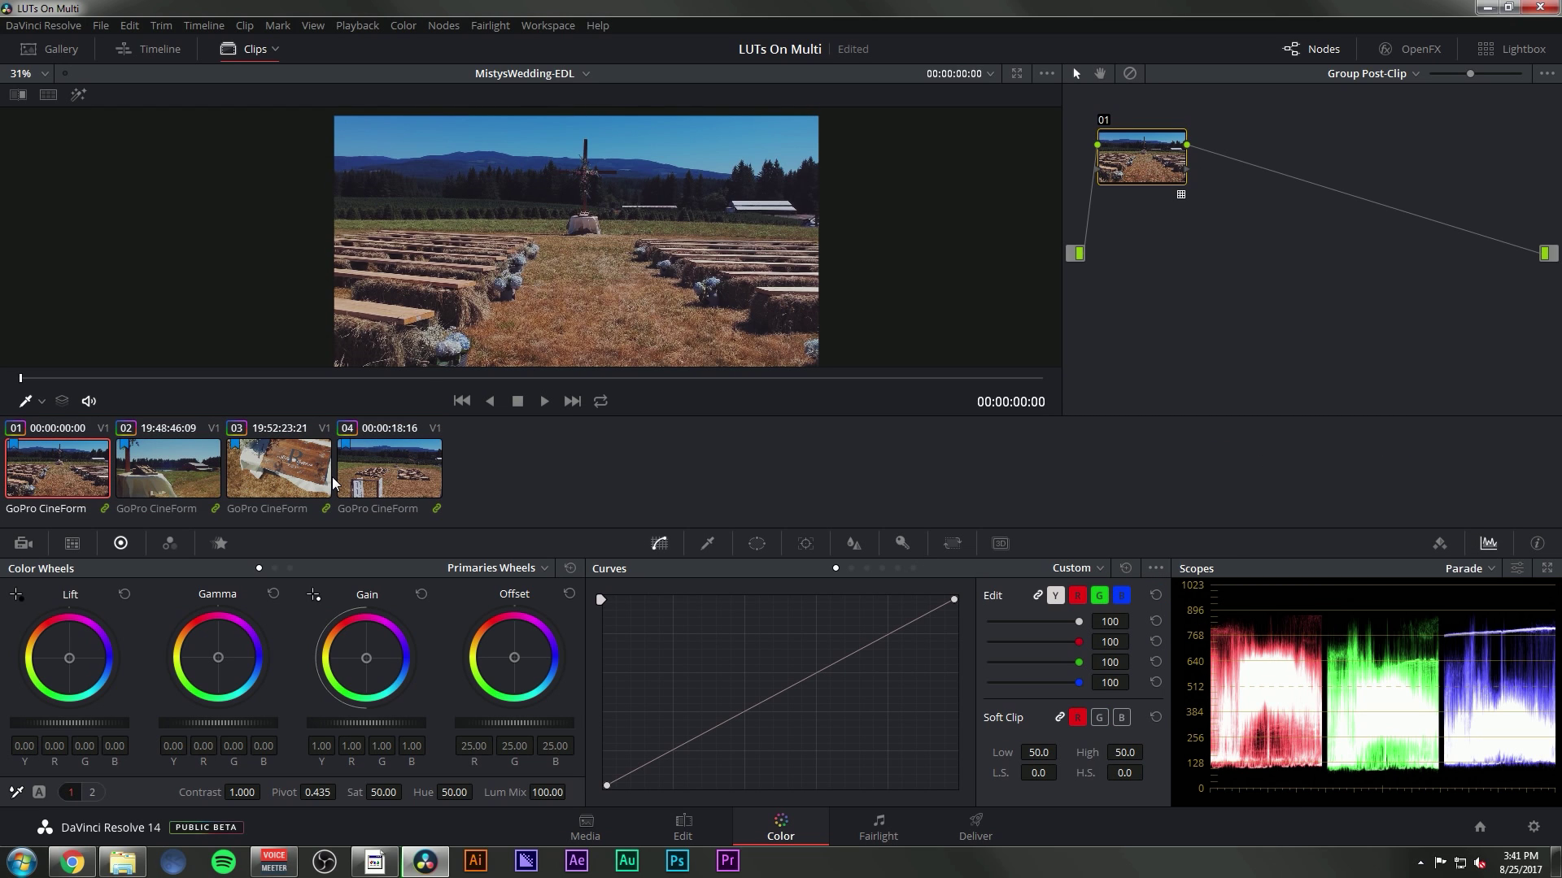
pyautogui.click(330, 477)
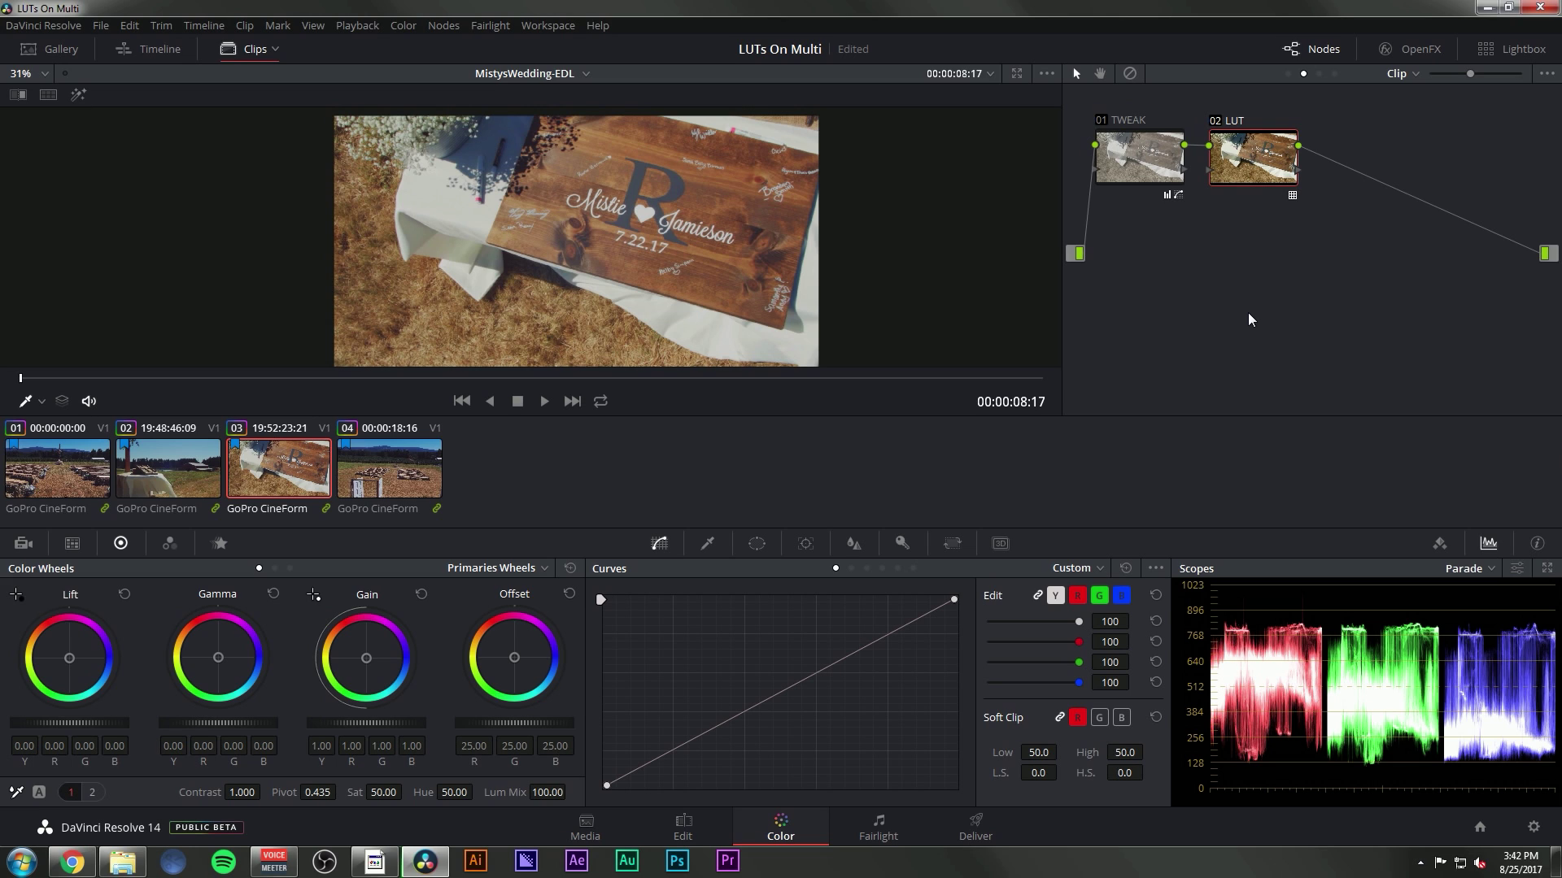
pyautogui.press('Down')
pyautogui.click(212, 478)
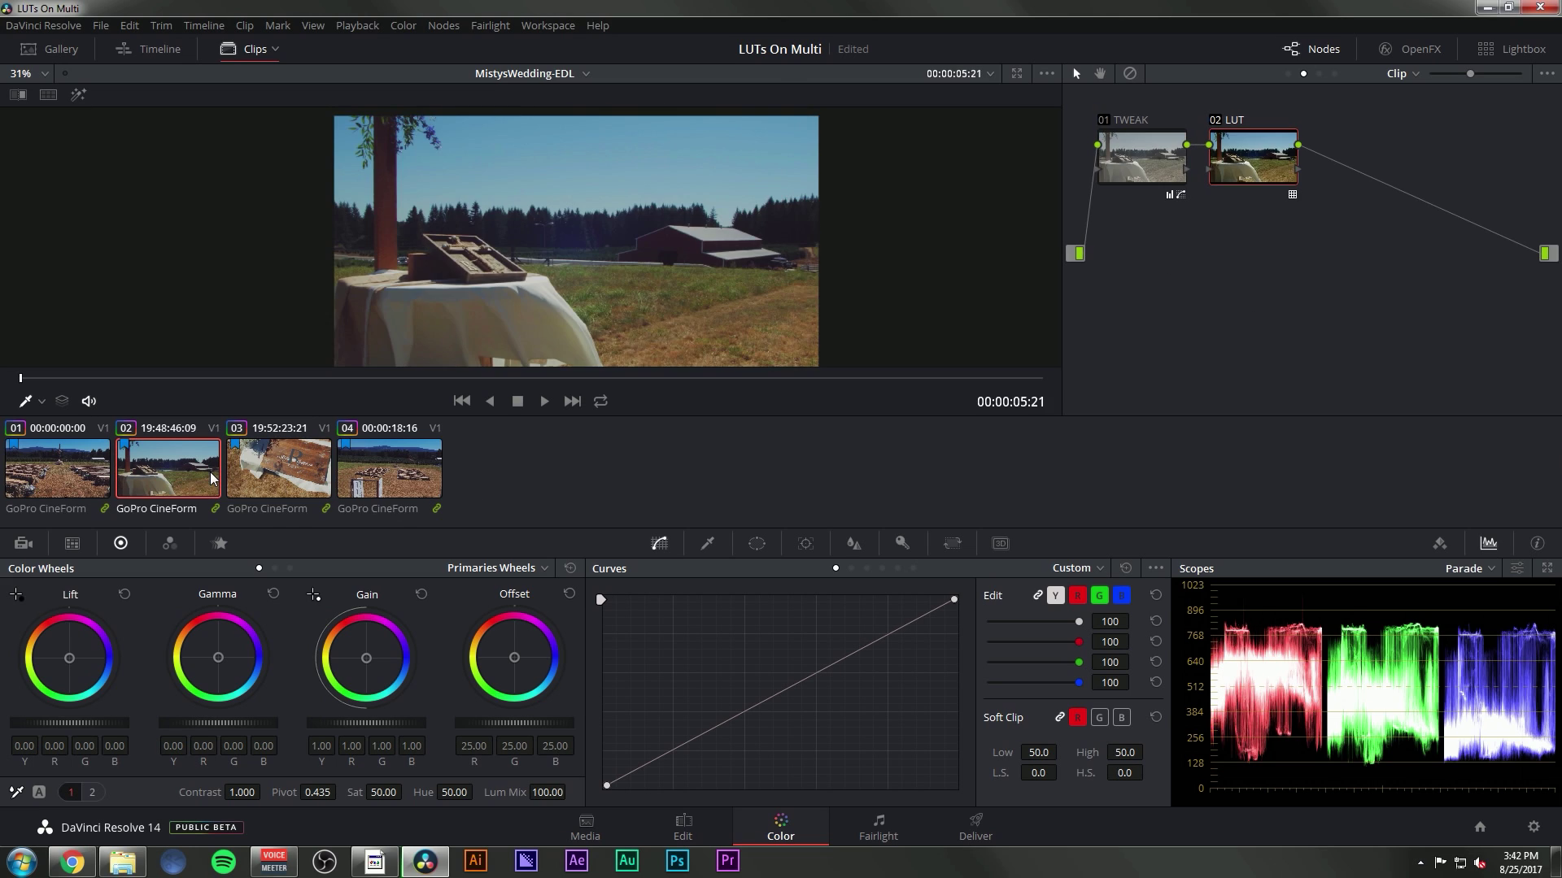
pyautogui.click(427, 486)
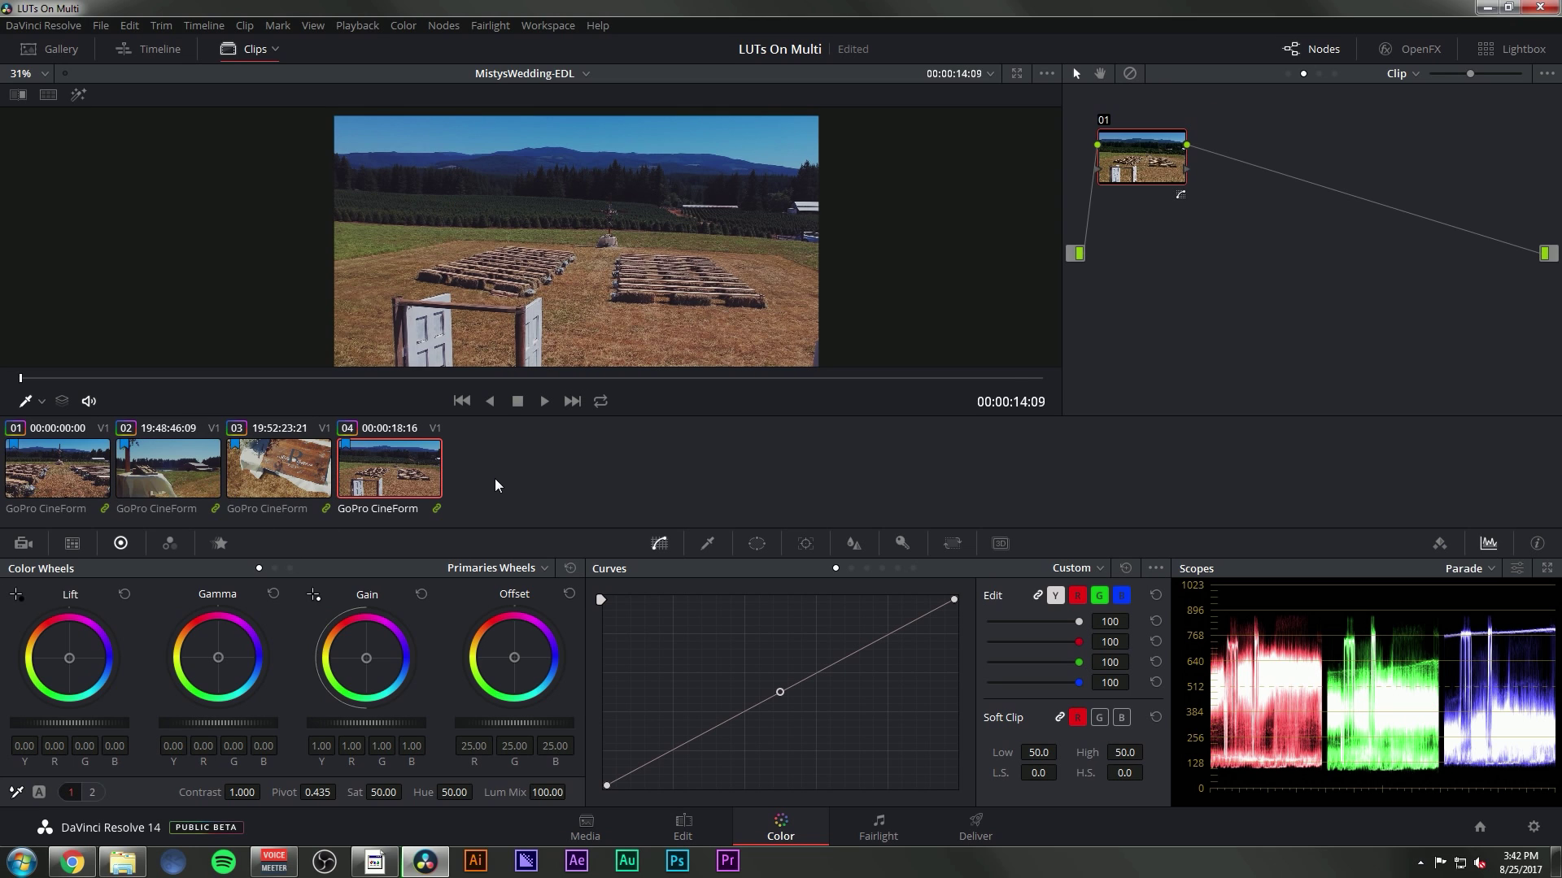
# Step: Review clip 03 with its TWEAK and LUT nodes under the shared group look, and return to clip 04
pyautogui.click(310, 455)
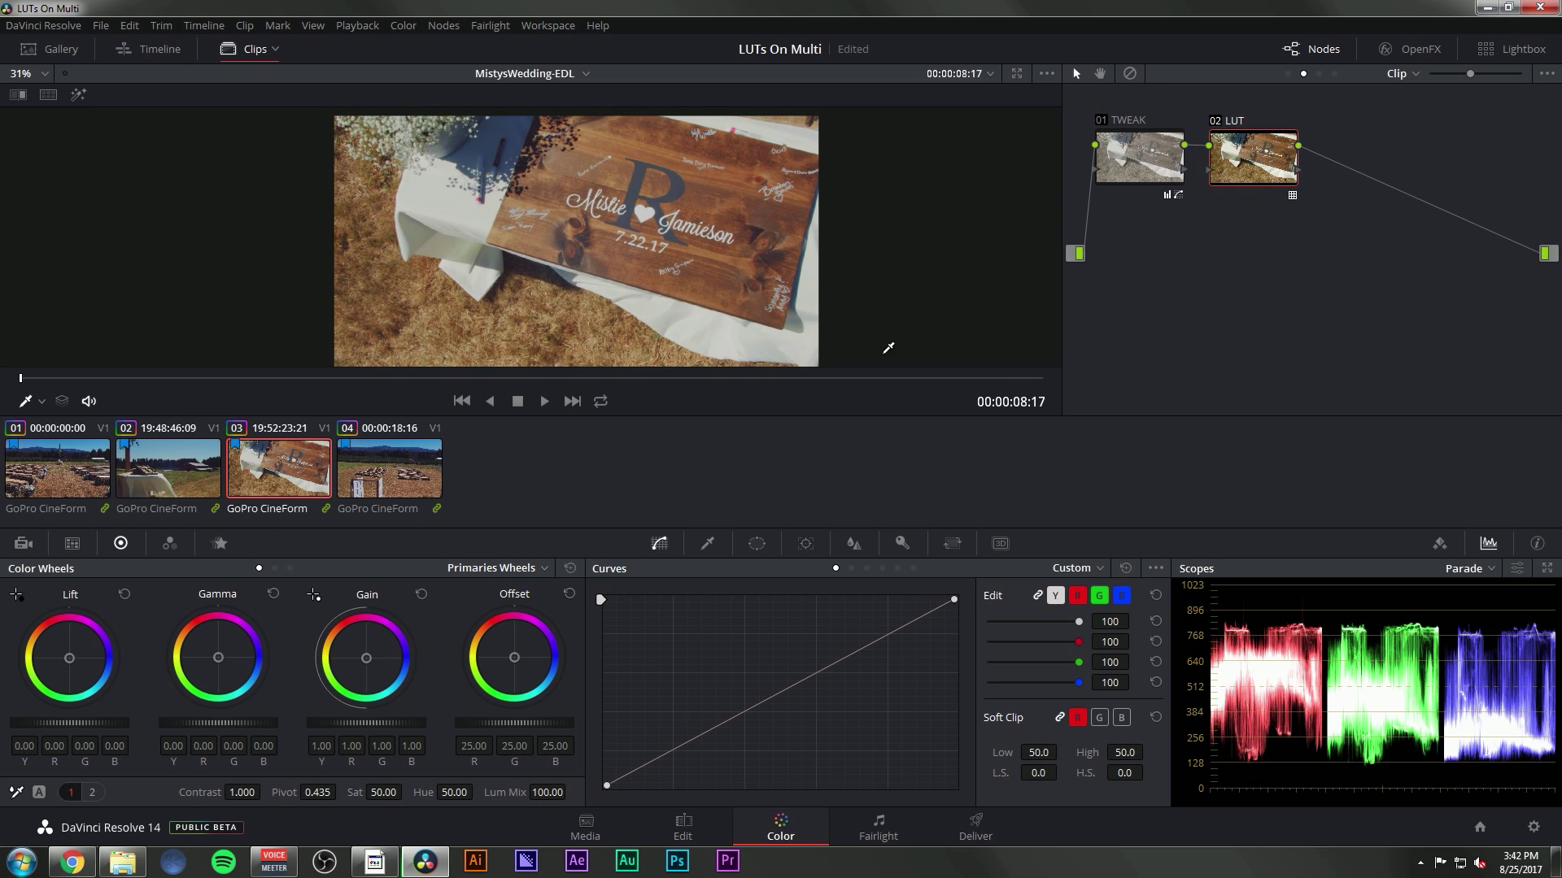
pyautogui.hotkey('ctrl', 'd')
pyautogui.press('Down')
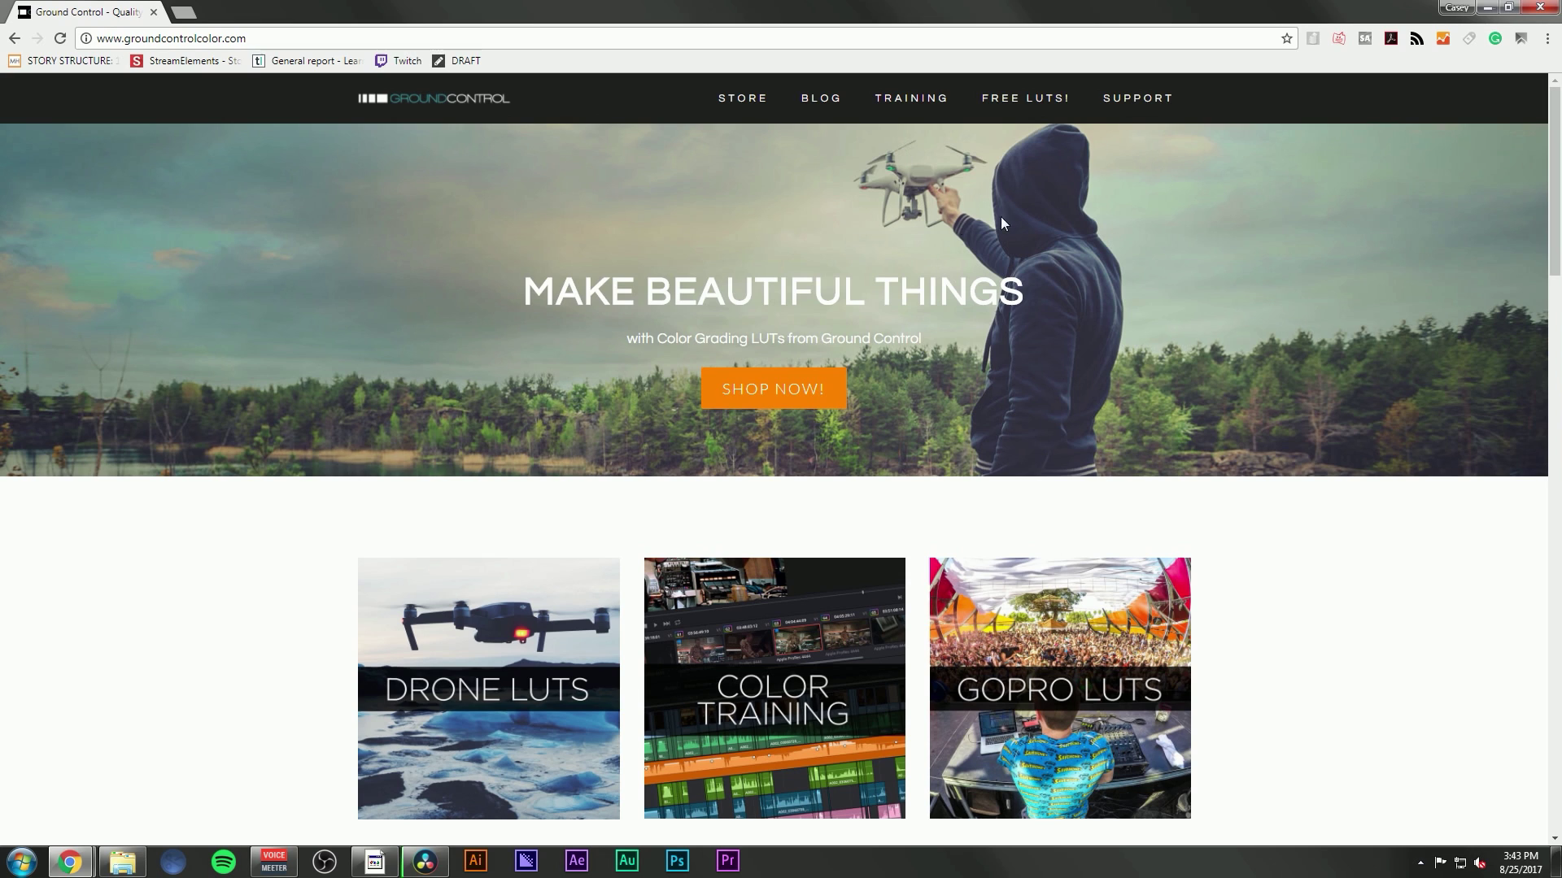
# Step: In Chrome, open The Ultimate LUT Guide from the Support section of the Ground Control website and skim its contents
pyautogui.click(1137, 98)
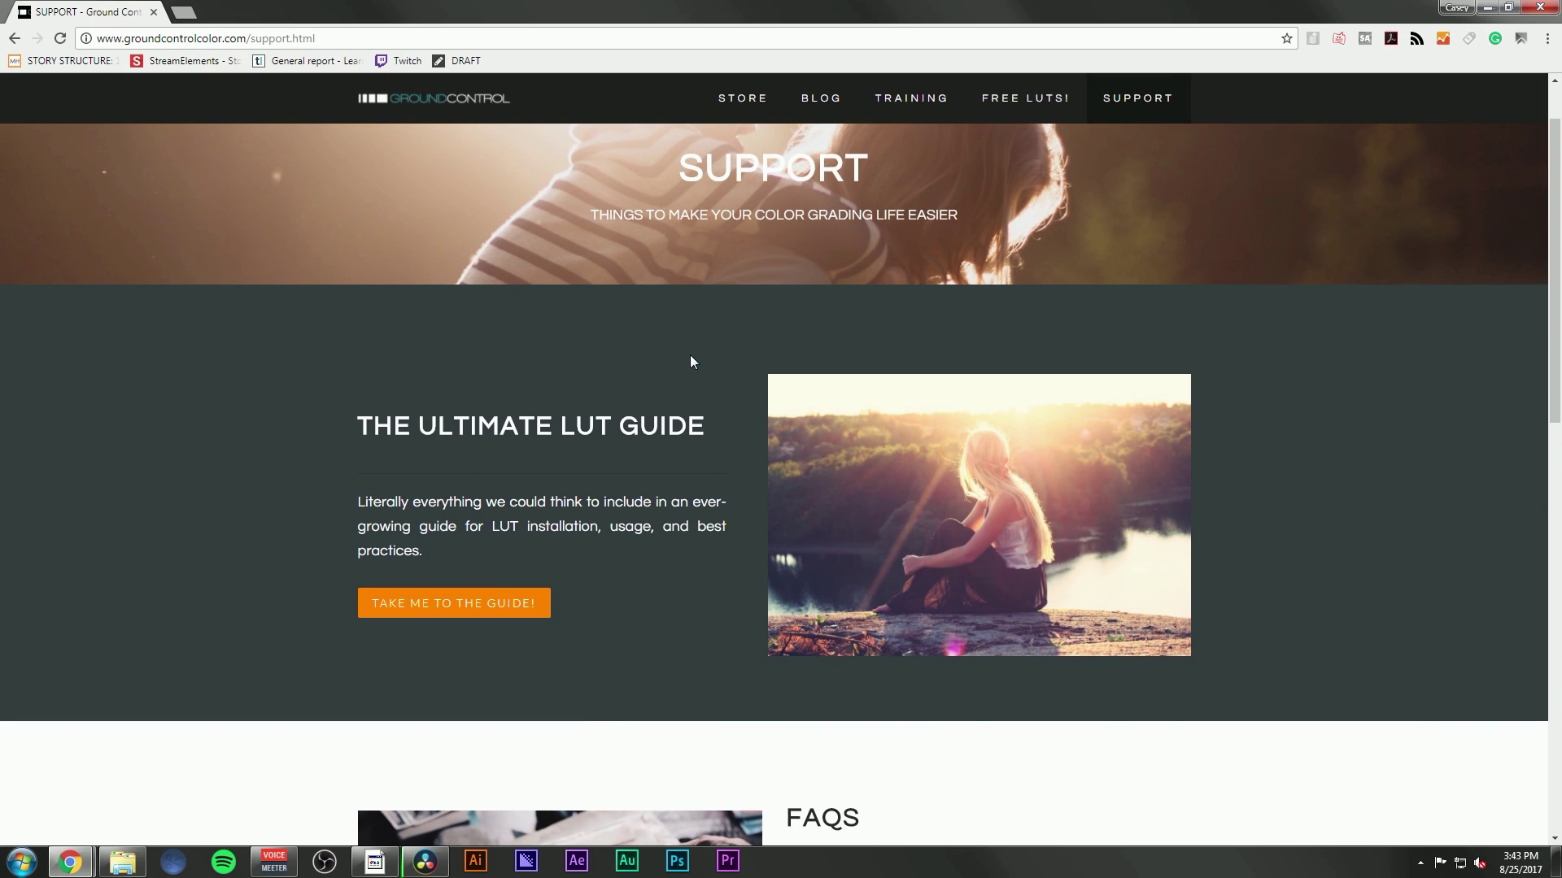
pyautogui.click(478, 608)
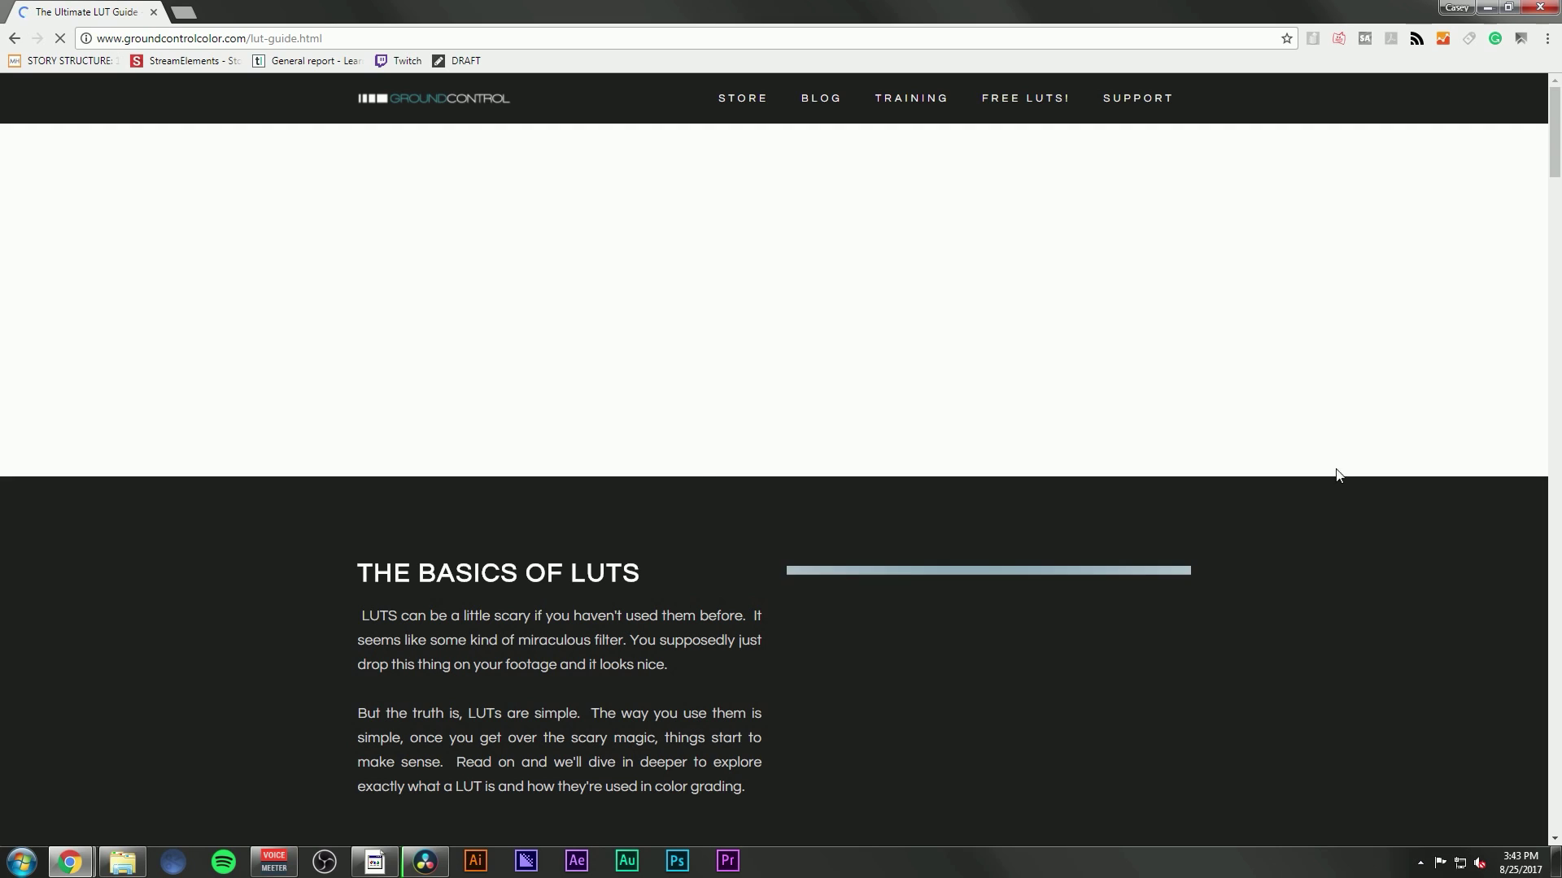
pyautogui.scroll(-3, 1302, 326)
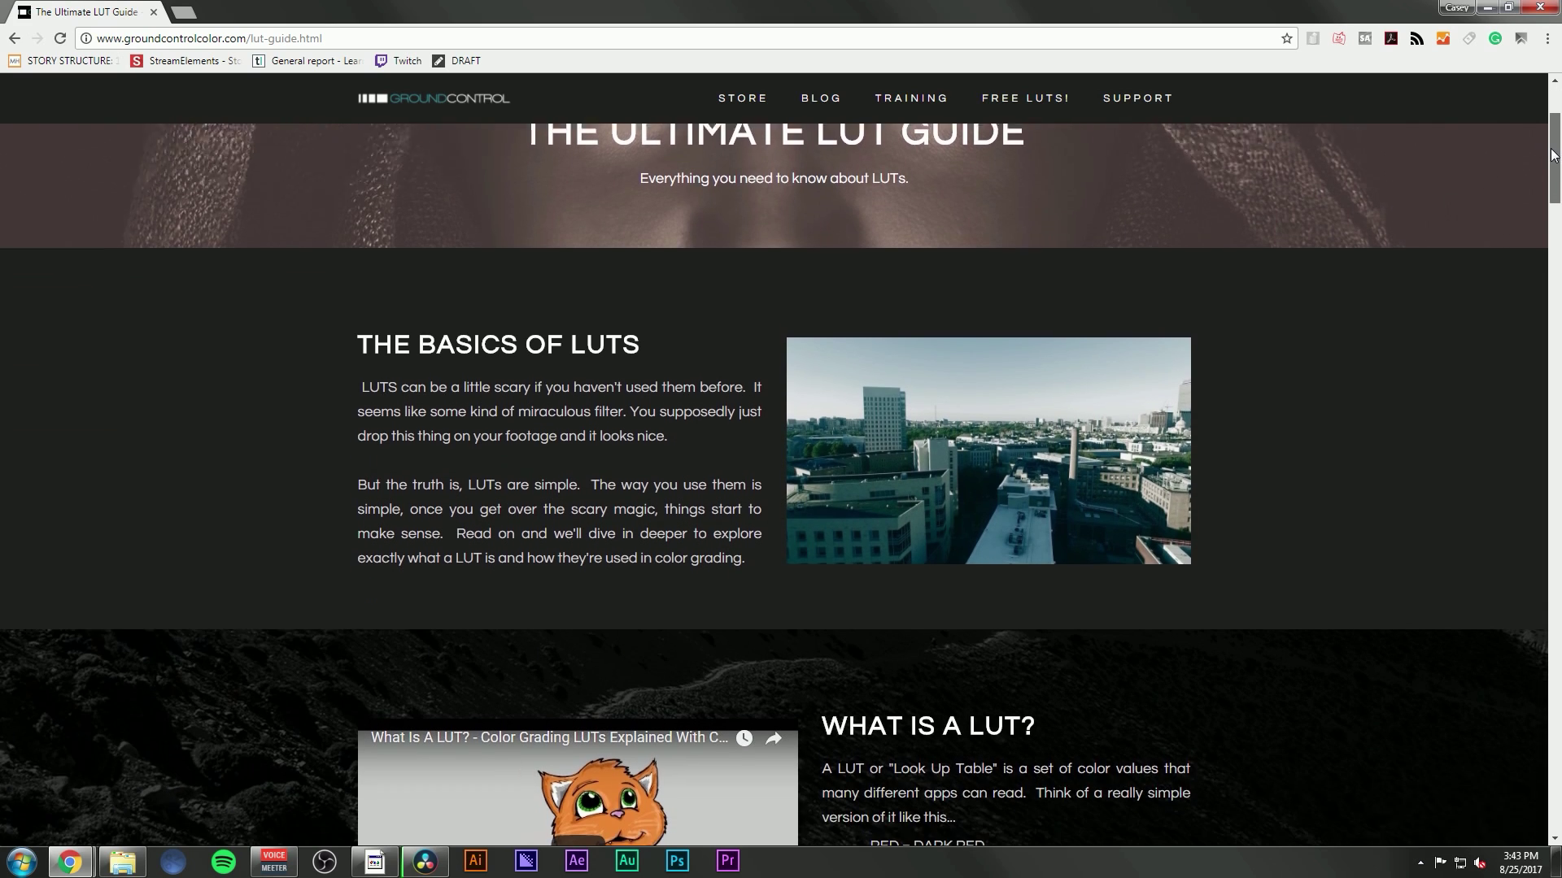
pyautogui.moveTo(1552, 155); pyautogui.dragTo(1547, 313)
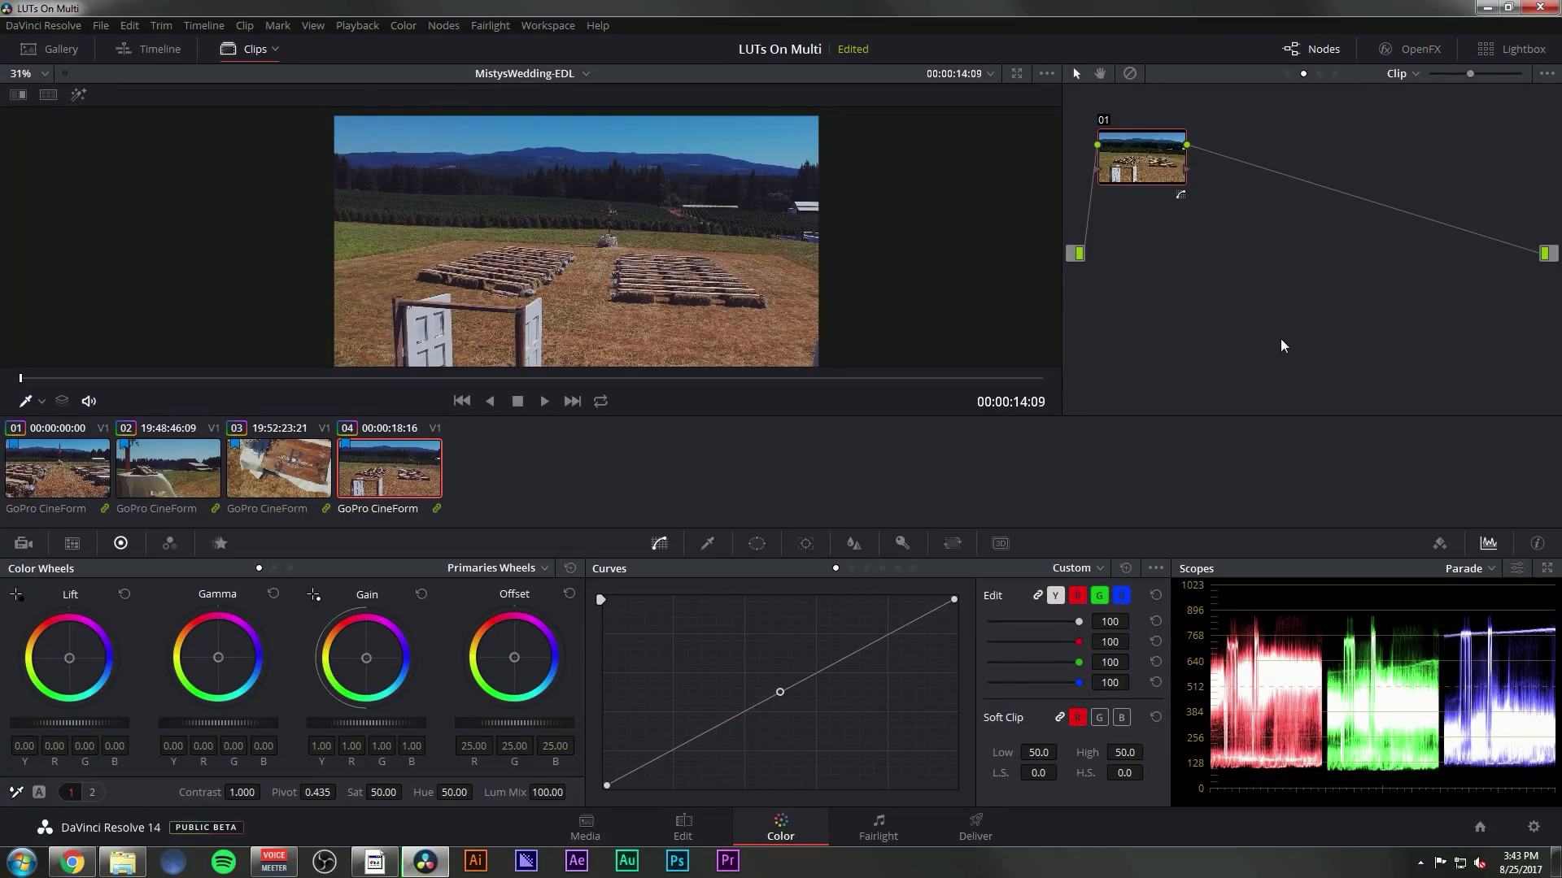